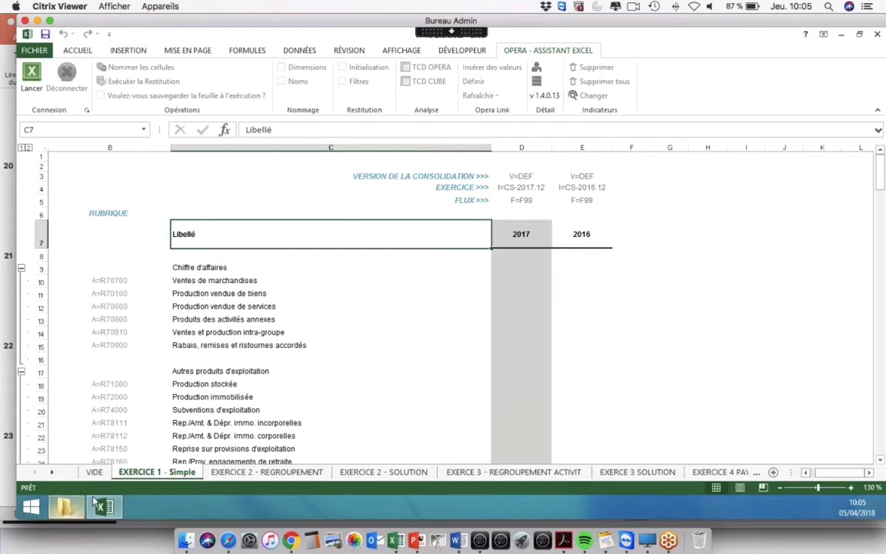
# View the VIDE sheet and return to the EXERCICE 1 - Simple sheet.
pyautogui.click(95, 472)
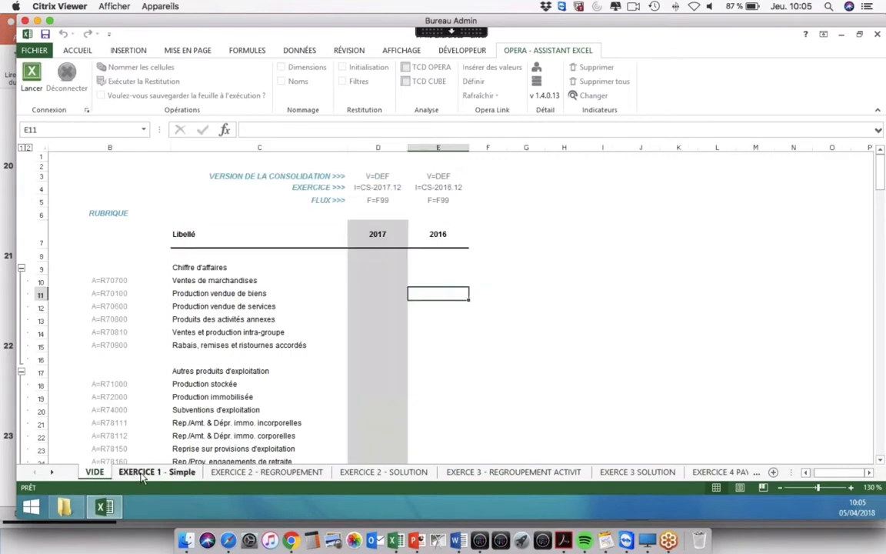
pyautogui.click(140, 473)
pyautogui.click(283, 305)
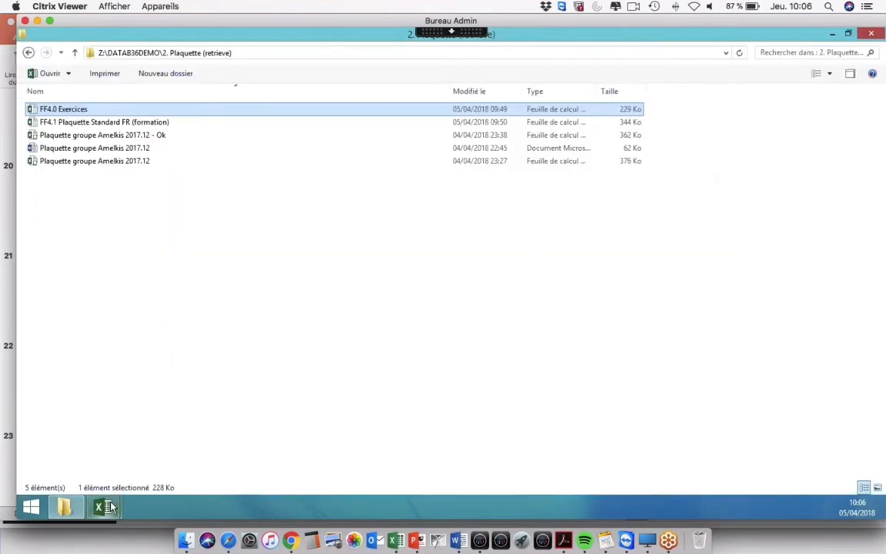
# Return to the FF4.0 Exercices workbook and connect to Amelkis Opera as user RETRIEVE, entering the account password.
pyautogui.click(111, 505)
pyautogui.click(248, 449)
pyautogui.write('RE')
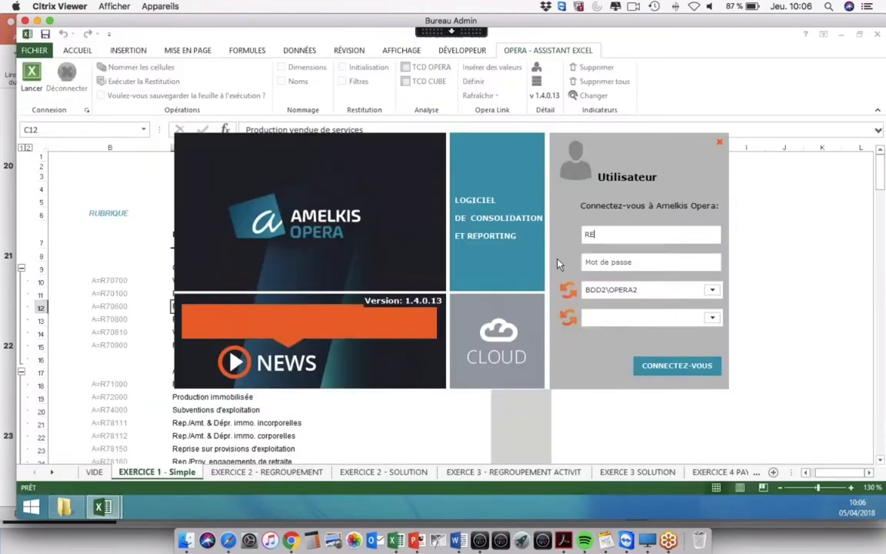
pyautogui.write('TRIEVE')
pyautogui.click(619, 260)
pyautogui.write('******')
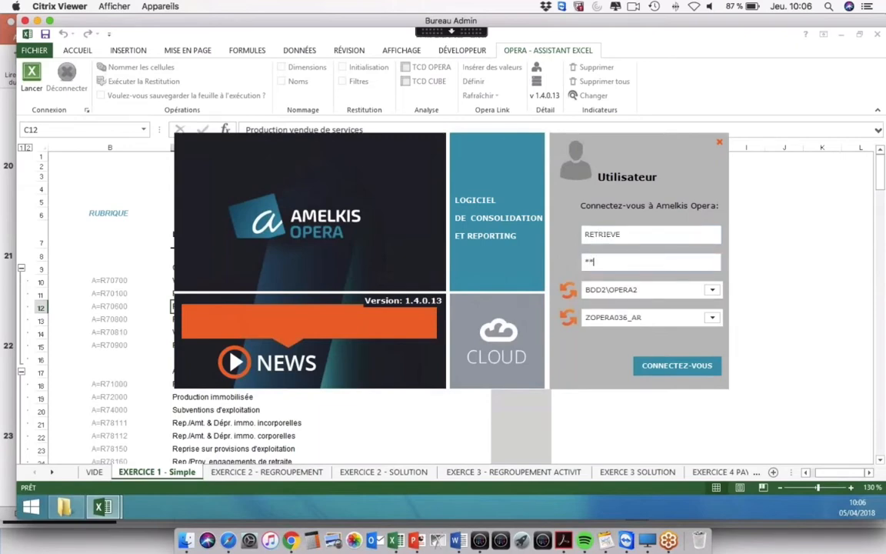
pyautogui.write('****')
pyautogui.press('Return')
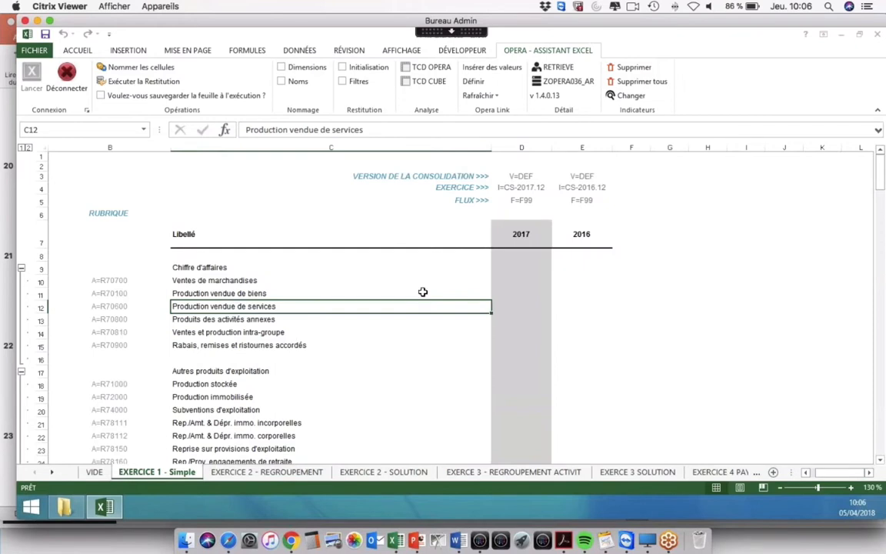
# Examine the rubrique codes in column B and the consolidation version, exercice and flux parameters in D3:E5.
pyautogui.click(520, 293)
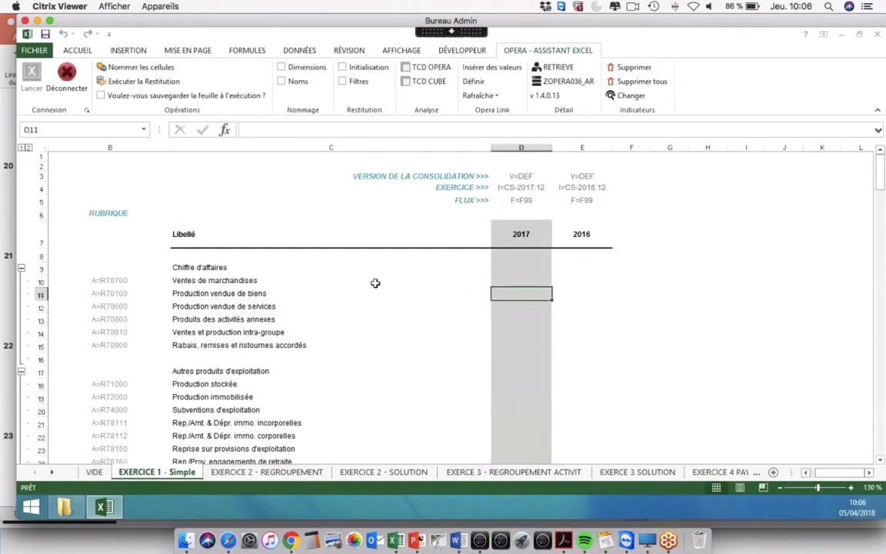
pyautogui.click(114, 282)
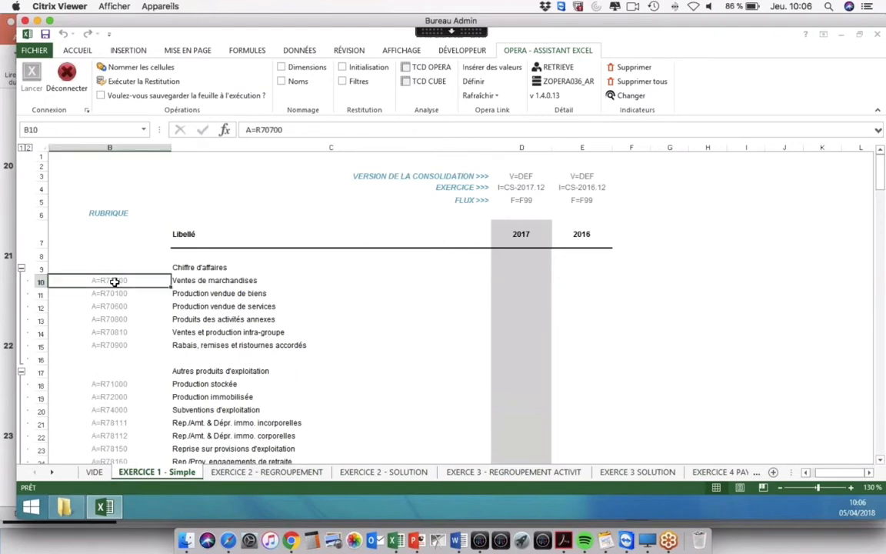
pyautogui.scroll(-11, 116, 347)
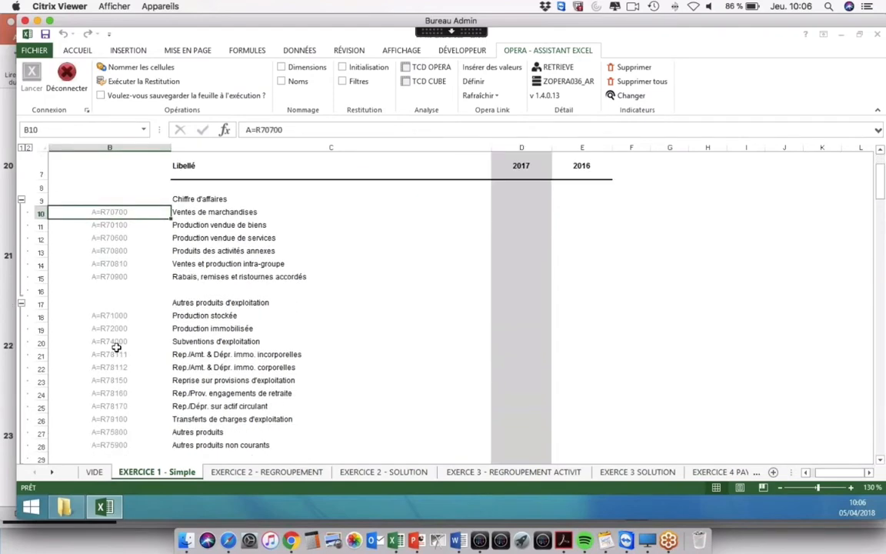
pyautogui.scroll(-2, 116, 347)
pyautogui.click(114, 325)
pyautogui.scroll(13, 308, 308)
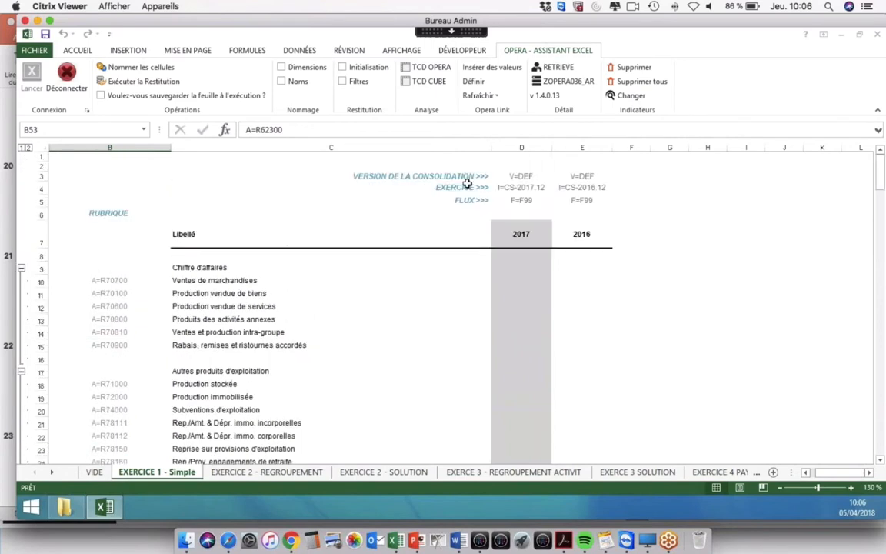
pyautogui.click(522, 179)
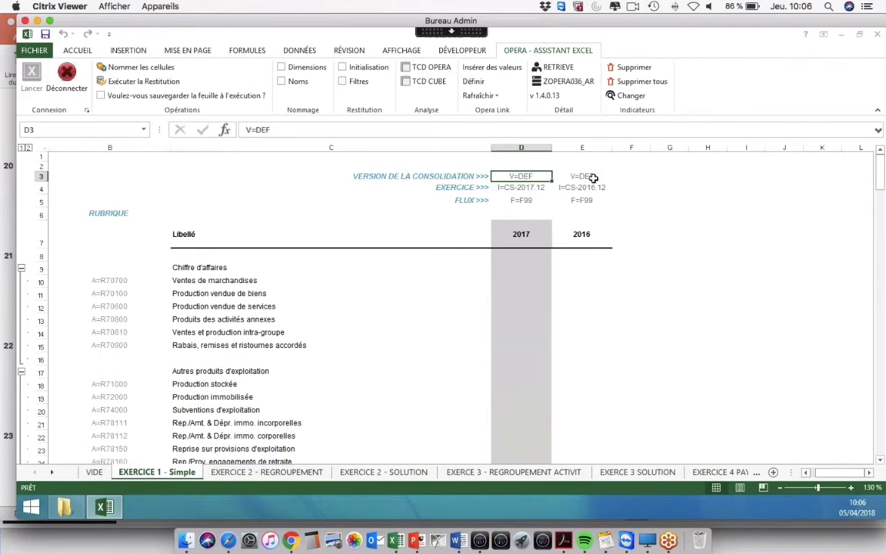
pyautogui.click(593, 178)
pyautogui.click(525, 190)
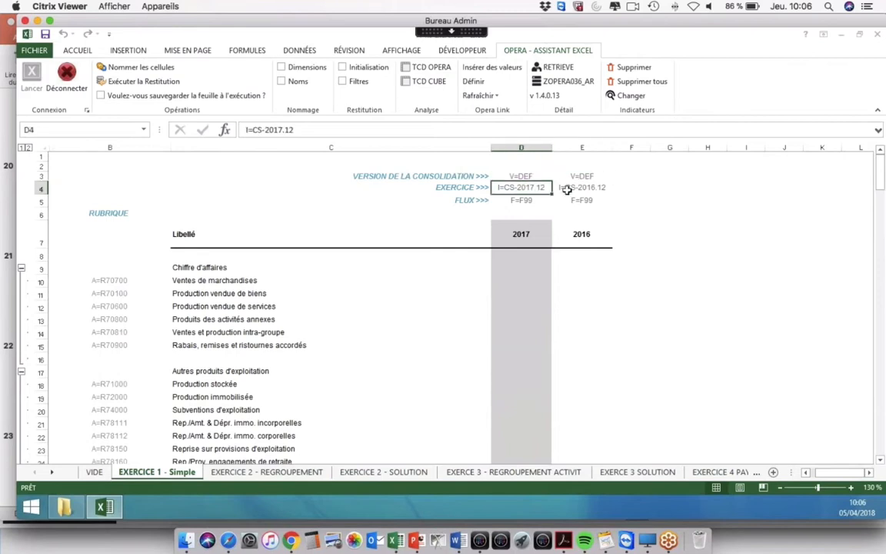
pyautogui.press('Down')
pyautogui.press('Right')
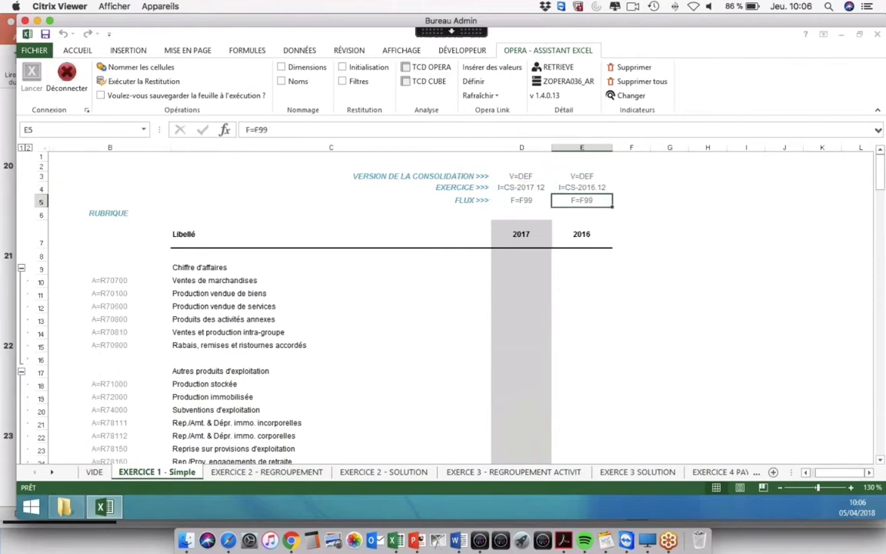
pyautogui.click(510, 282)
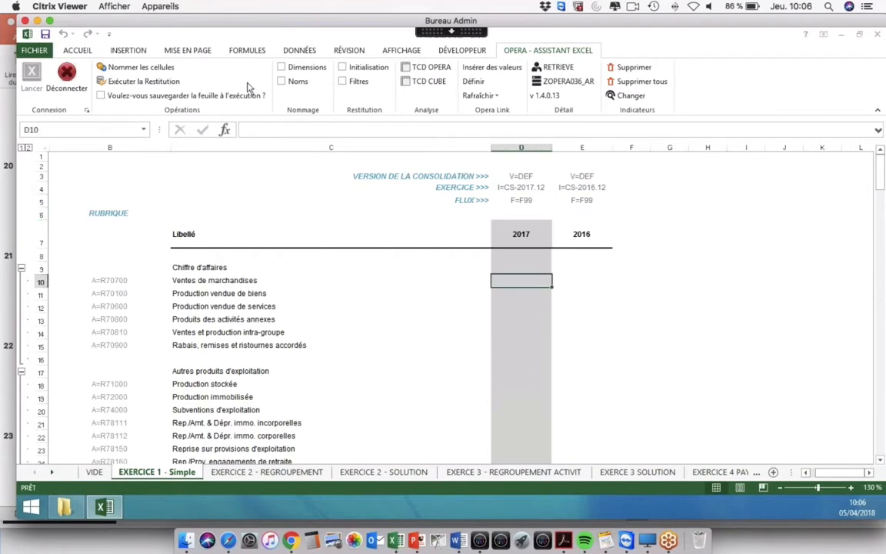
pyautogui.press('Down')
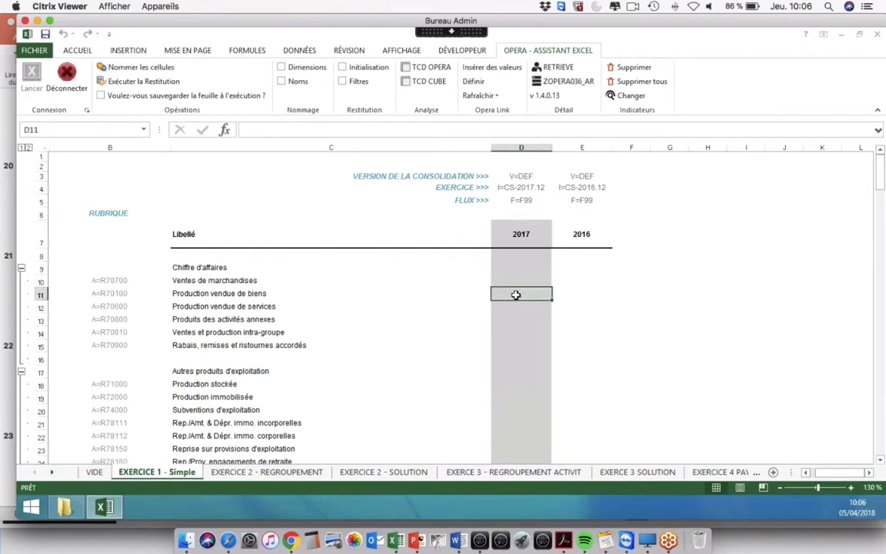
# Start an Opera Link definition and set its Ligne range to the rubrique codes in B10:B117.
pyautogui.click(475, 85)
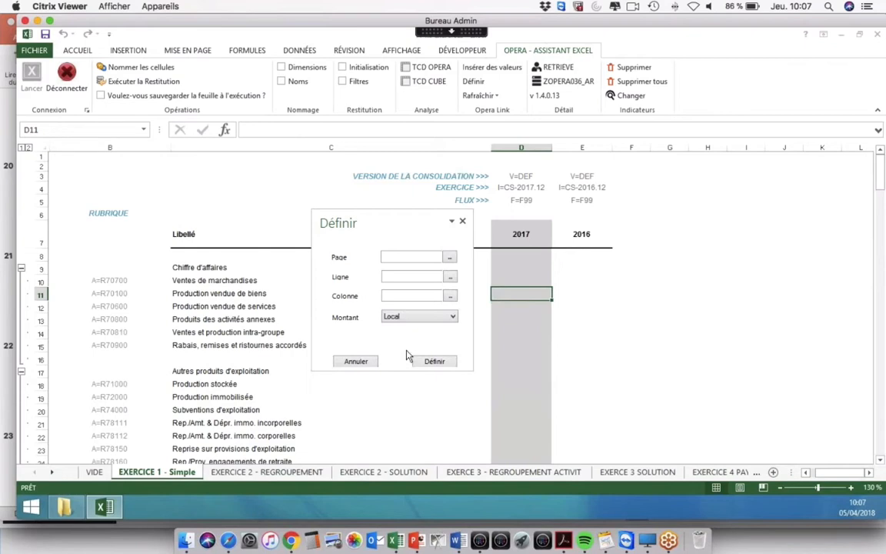
pyautogui.click(102, 282)
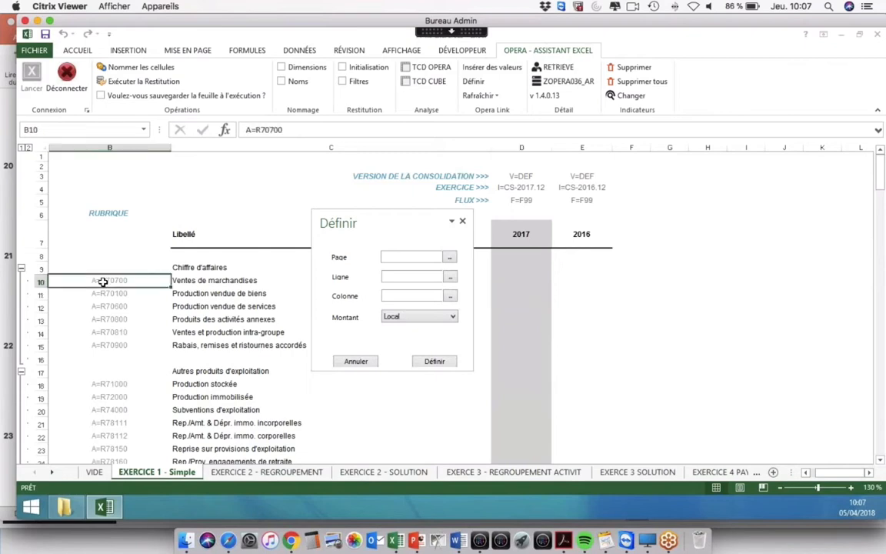
pyautogui.moveTo(102, 282); pyautogui.dragTo(95, 340)
pyautogui.moveTo(112, 280); pyautogui.dragTo(108, 484)
pyautogui.scroll(20, 134, 405)
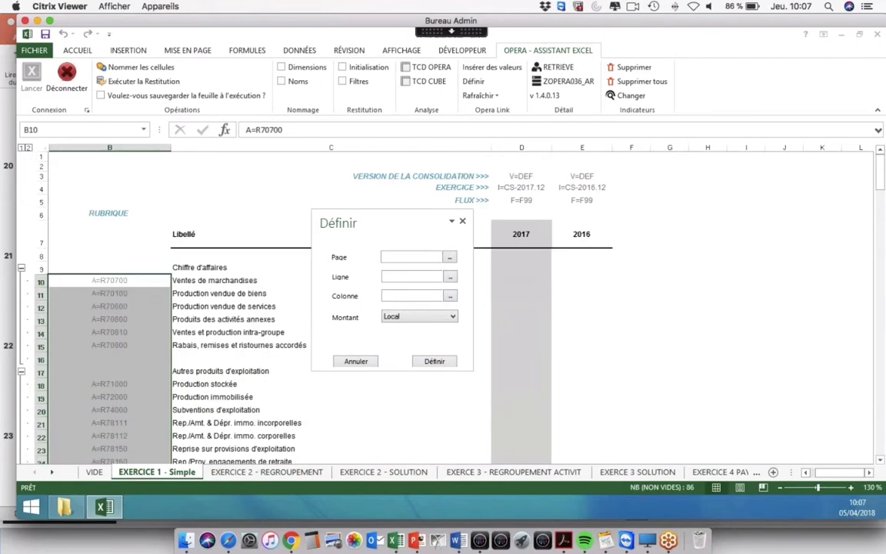
pyautogui.click(450, 277)
# Set the Colonne range to D3:E5 and the Montant to Consolidé, and apply the Opera Link definition.
pyautogui.moveTo(509, 173); pyautogui.dragTo(566, 197)
pyautogui.click(449, 297)
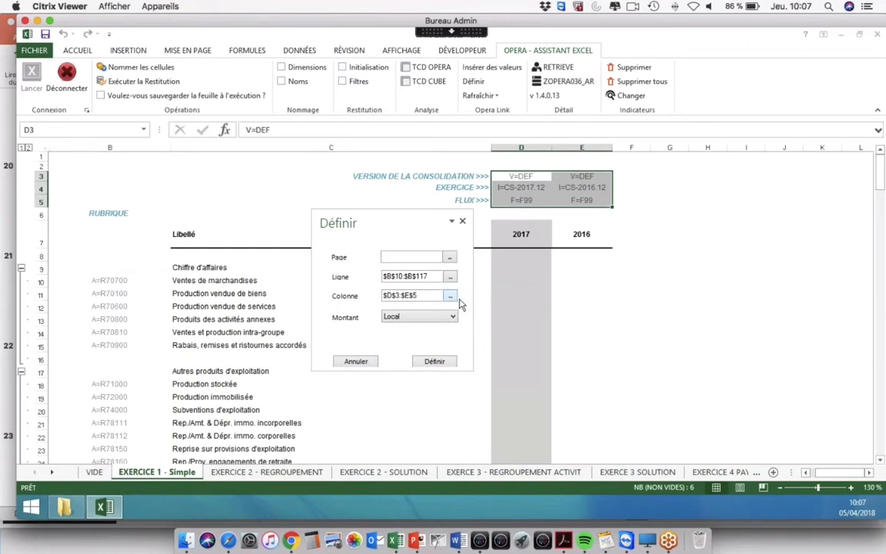
pyautogui.click(453, 316)
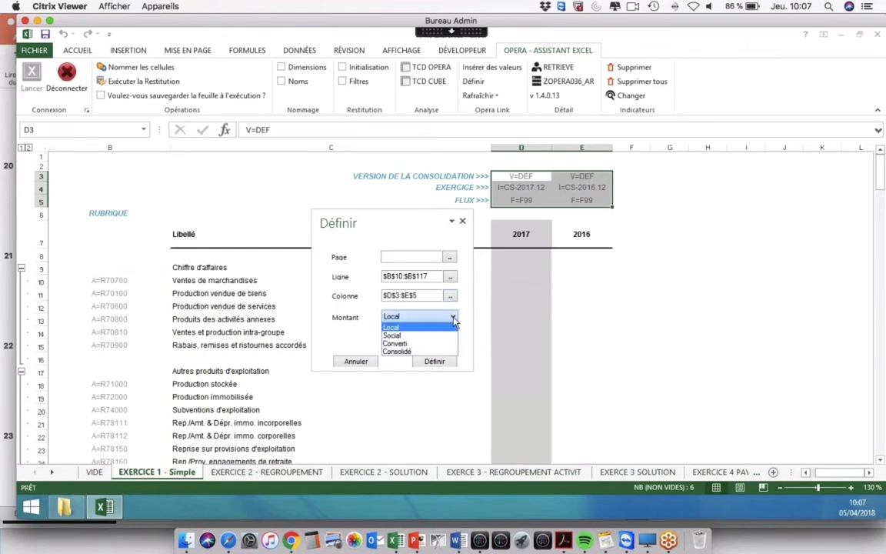
pyautogui.click(399, 351)
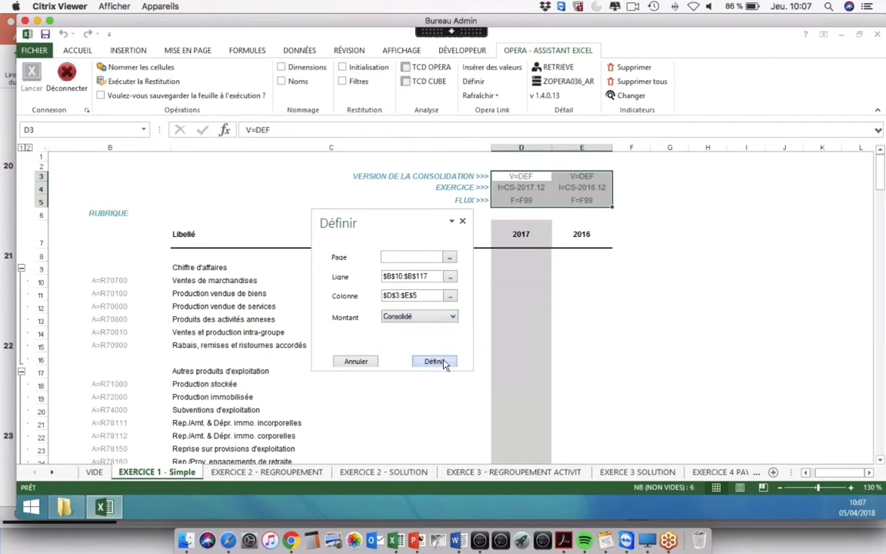
pyautogui.click(437, 361)
# Refresh the Opera Link data to fill the 2017 and 2016 columns.
pyautogui.click(524, 282)
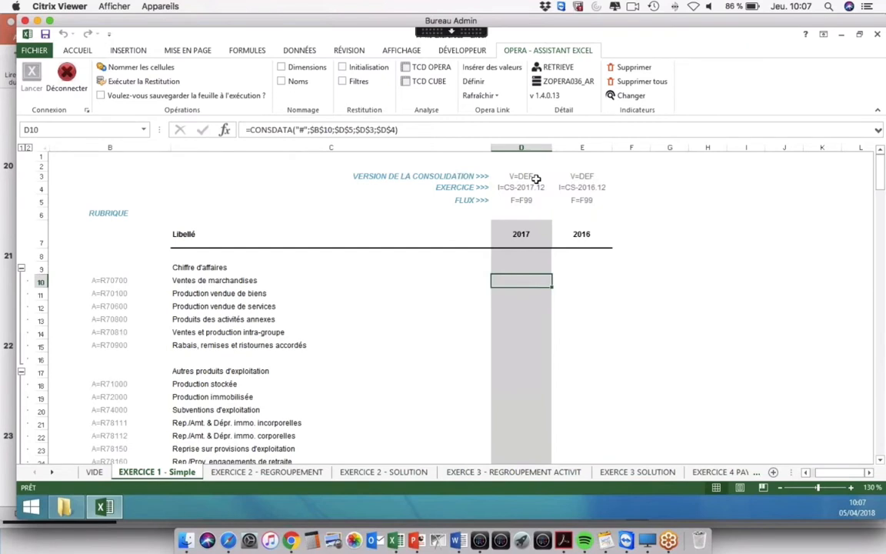
pyautogui.click(477, 99)
pyautogui.click(492, 125)
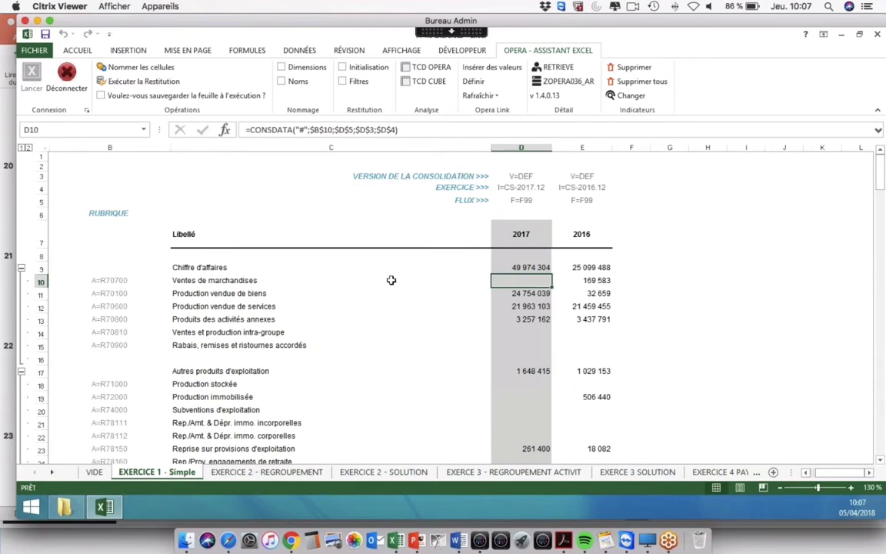
# Examine the retrieved values, the formula in D11 and how the Chiffre d'affaires total in D9 is calculated from its detail lines.
pyautogui.press('Down')
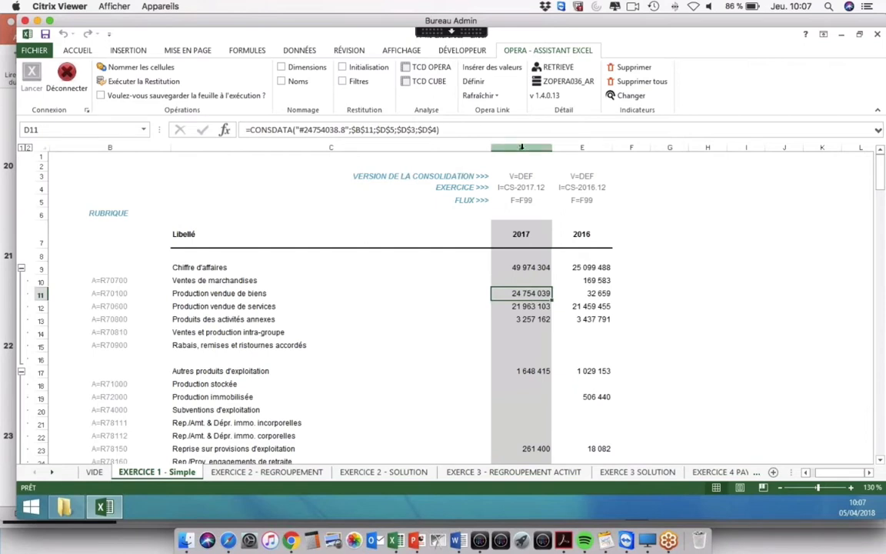
pyautogui.click(582, 188)
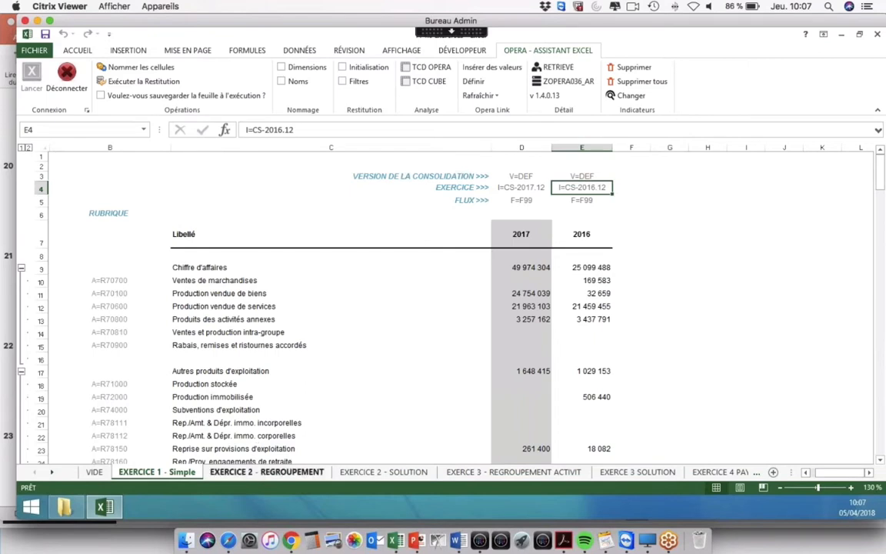
pyautogui.click(259, 466)
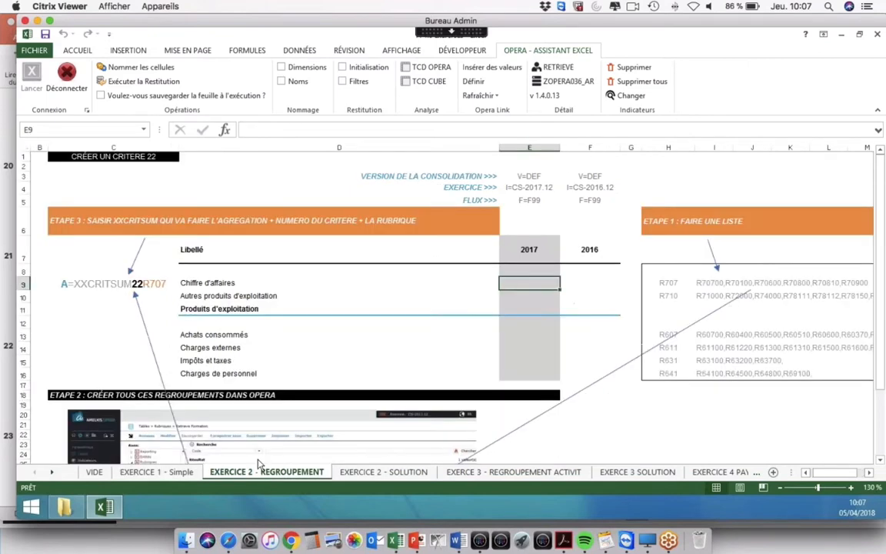
pyautogui.click(157, 471)
pyautogui.click(197, 265)
pyautogui.moveTo(185, 280); pyautogui.dragTo(191, 346)
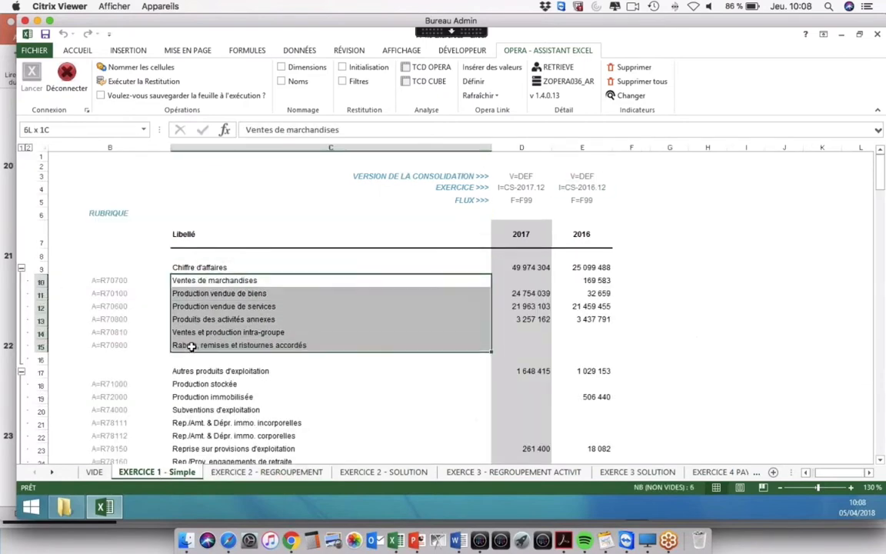
pyautogui.click(188, 267)
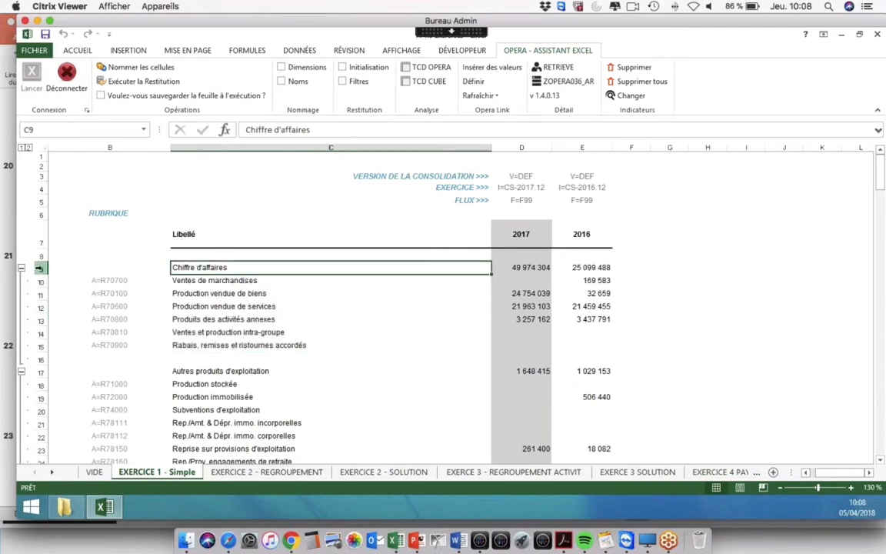
pyautogui.click(40, 267)
pyautogui.click(542, 267)
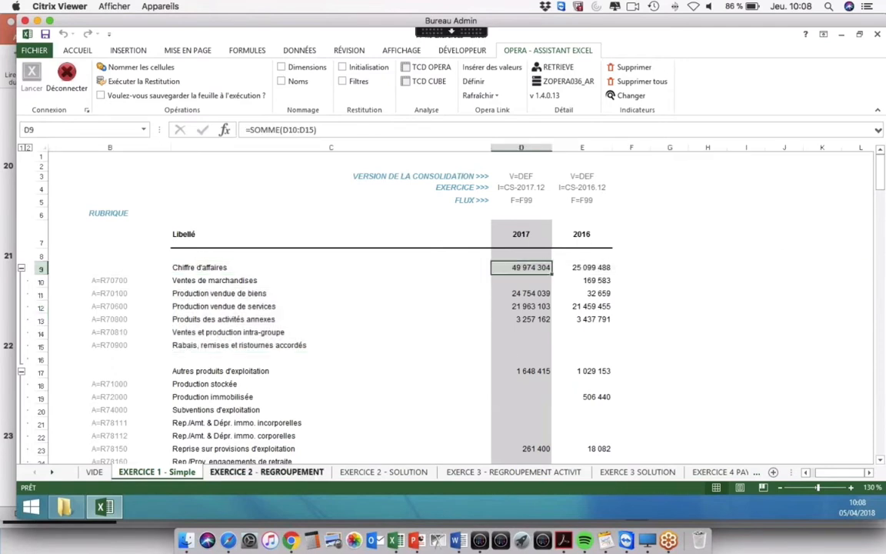
# On the EXERCICE 2 - REGROUPEMENT sheet, examine the ETAPE 1 grouping list and compare the R707 codes with those in EXERCICE 1 - Simple.
pyautogui.click(244, 474)
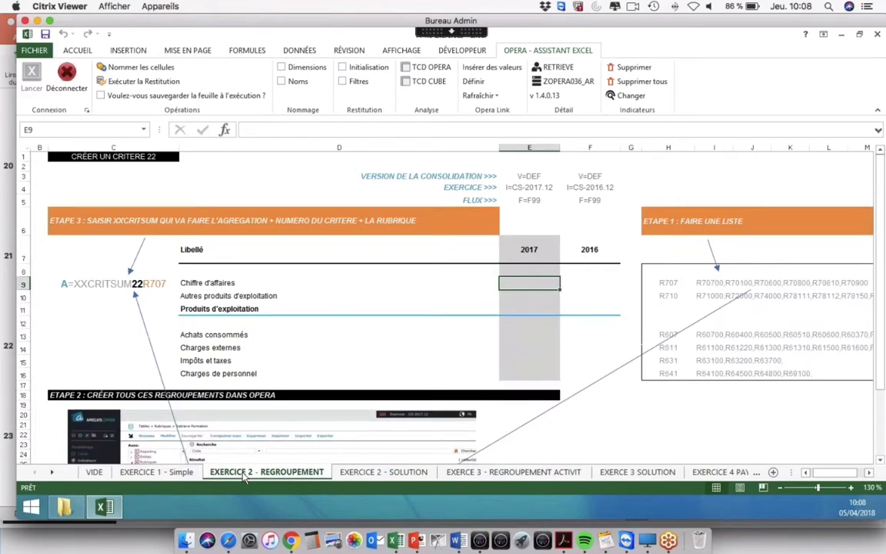
pyautogui.click(673, 282)
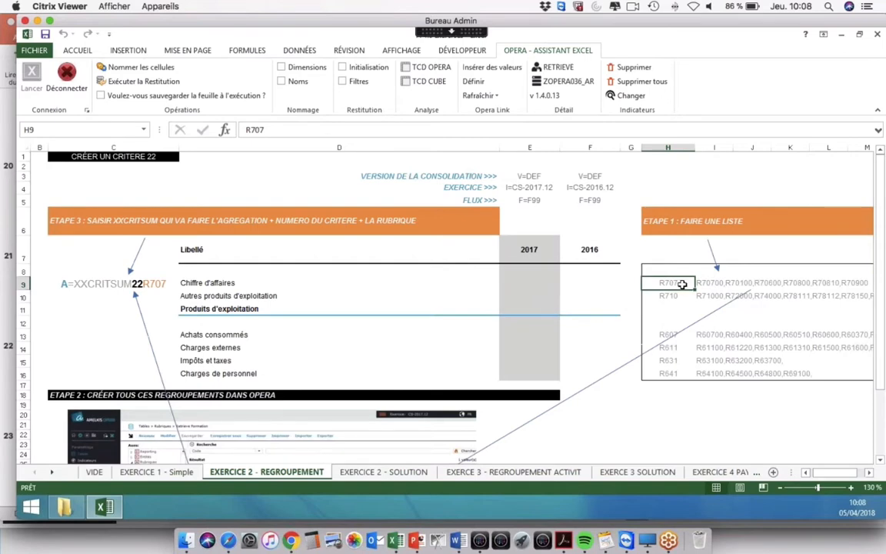
pyautogui.click(705, 283)
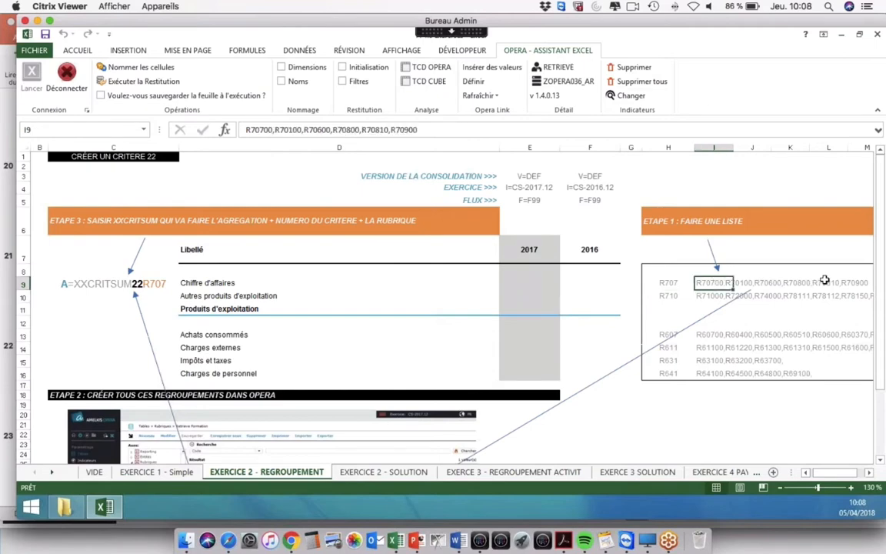
pyautogui.click(156, 472)
pyautogui.click(103, 280)
pyautogui.moveTo(101, 306); pyautogui.dragTo(104, 345)
pyautogui.click(285, 475)
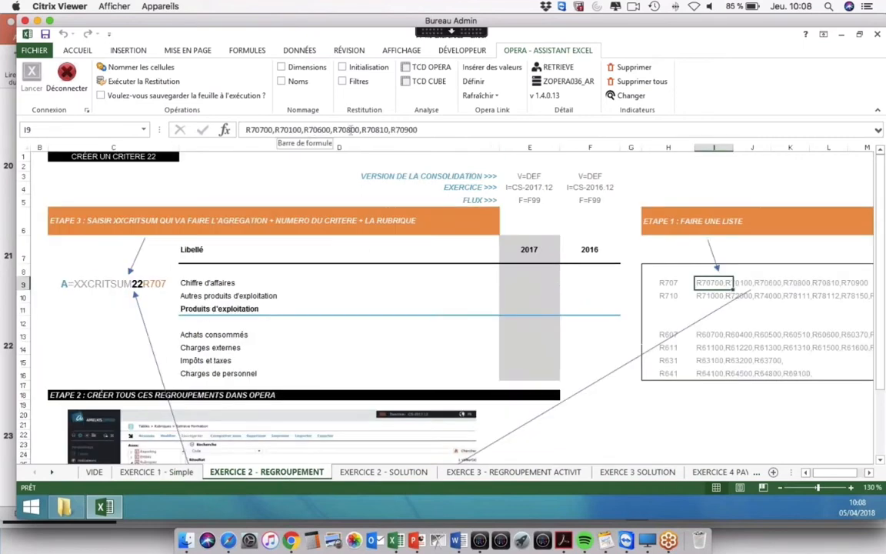
pyautogui.click(669, 296)
pyautogui.click(675, 335)
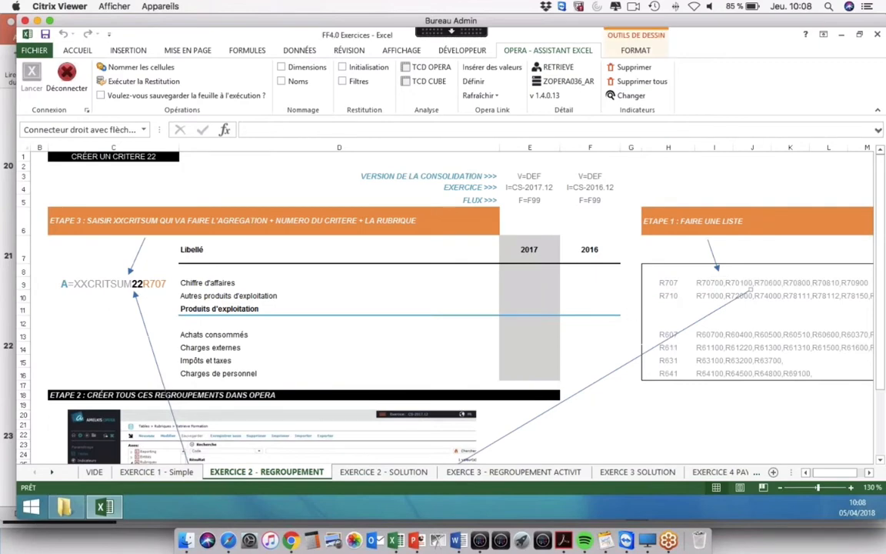
# Examine the ETAPE 2 illustration showing how the R707 grouping is created in Opera.
pyautogui.click(669, 282)
pyautogui.scroll(-1, 721, 283)
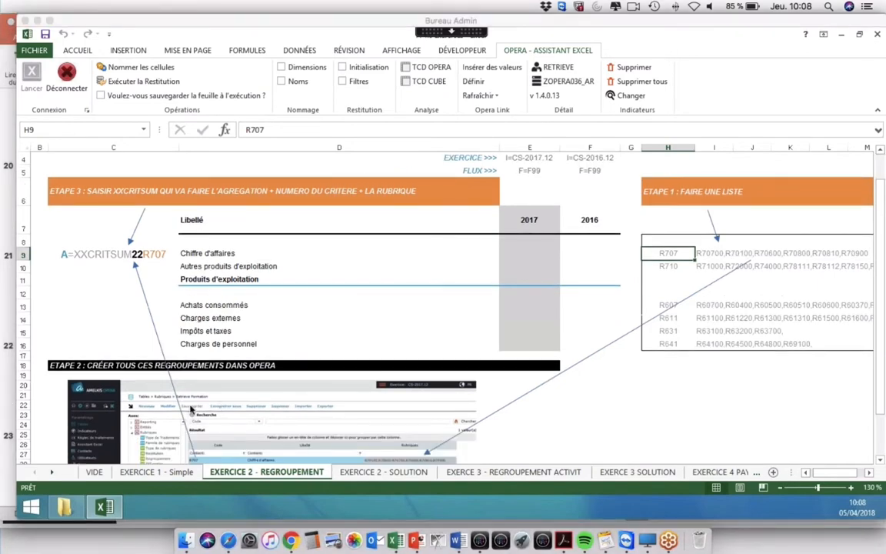
pyautogui.scroll(-1, 184, 400)
pyautogui.scroll(-2, 163, 396)
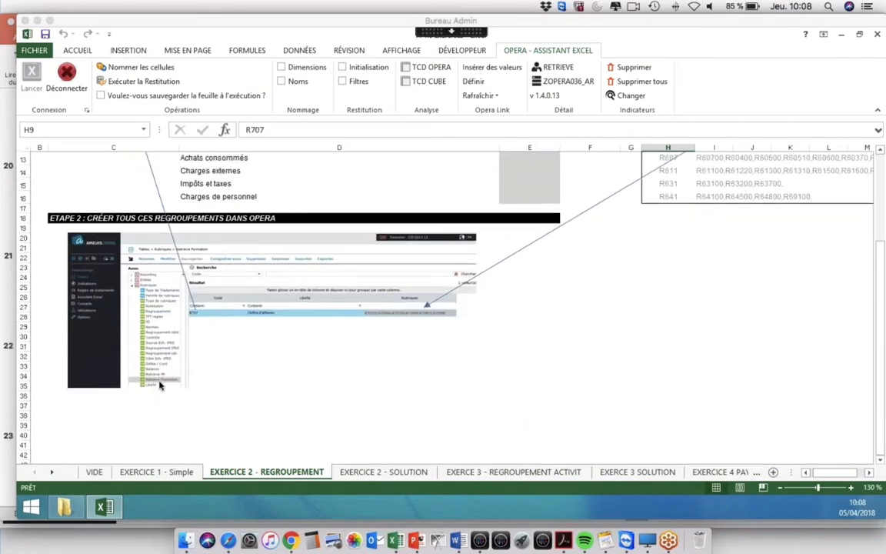
# Switch to Amelkis Opera and expand the Rubriques axis in the parameter tables.
pyautogui.scroll(2, 159, 384)
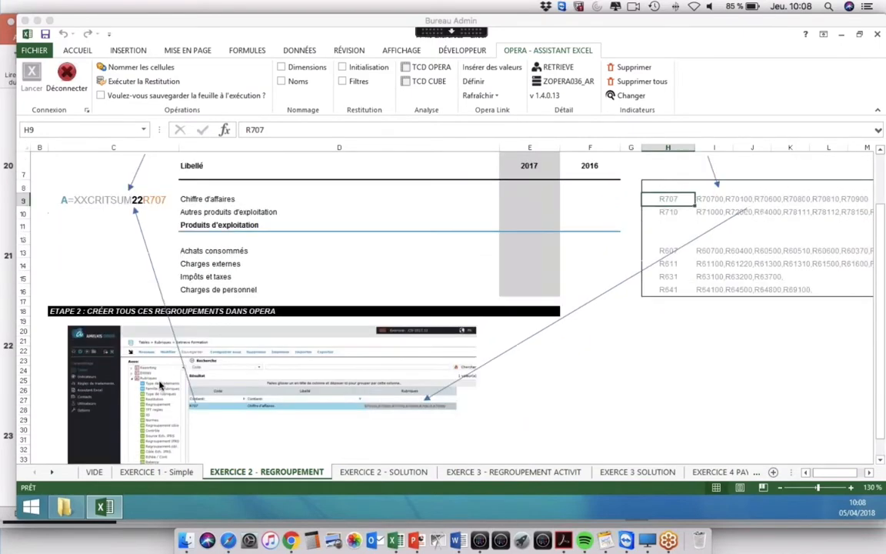
pyautogui.click(480, 542)
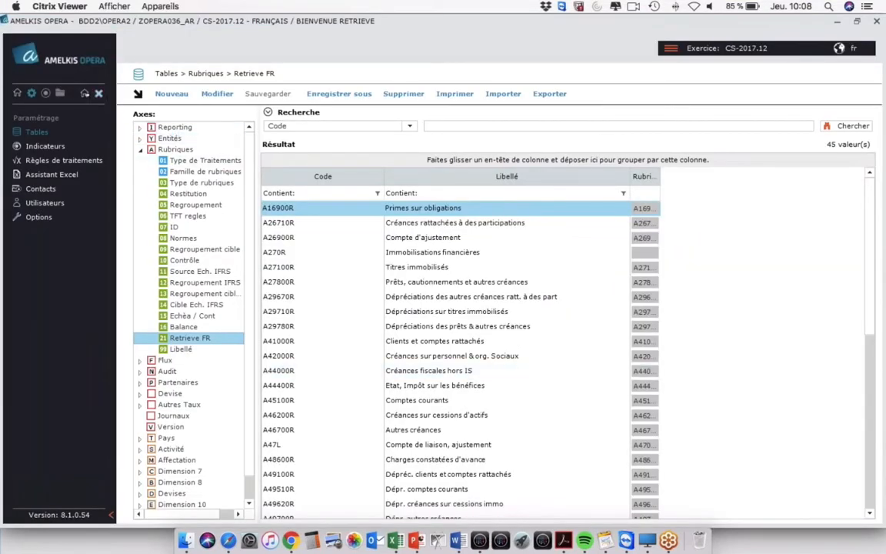
pyautogui.click(98, 93)
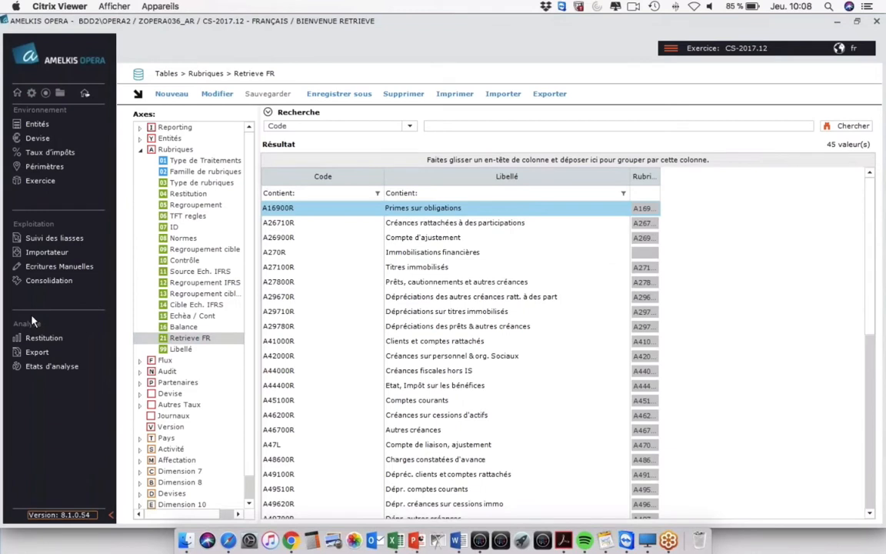
pyautogui.click(32, 95)
pyautogui.click(37, 133)
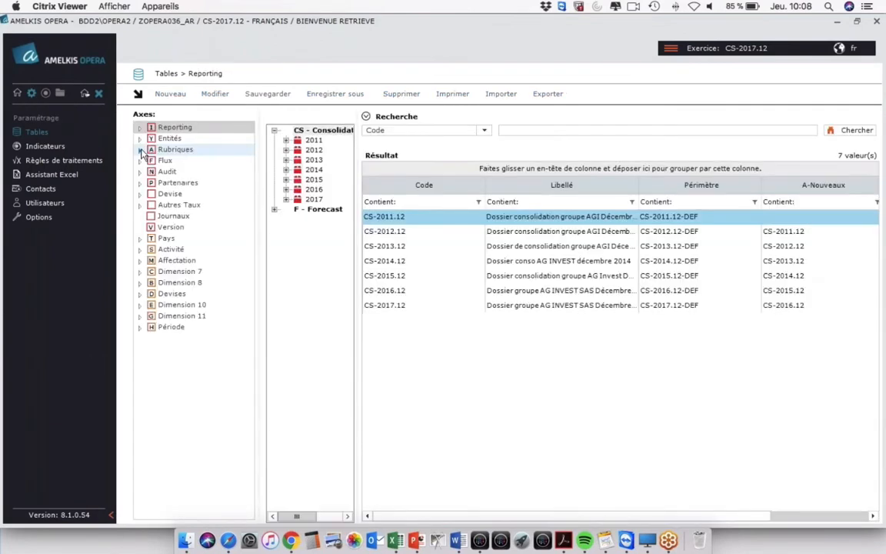
pyautogui.click(140, 151)
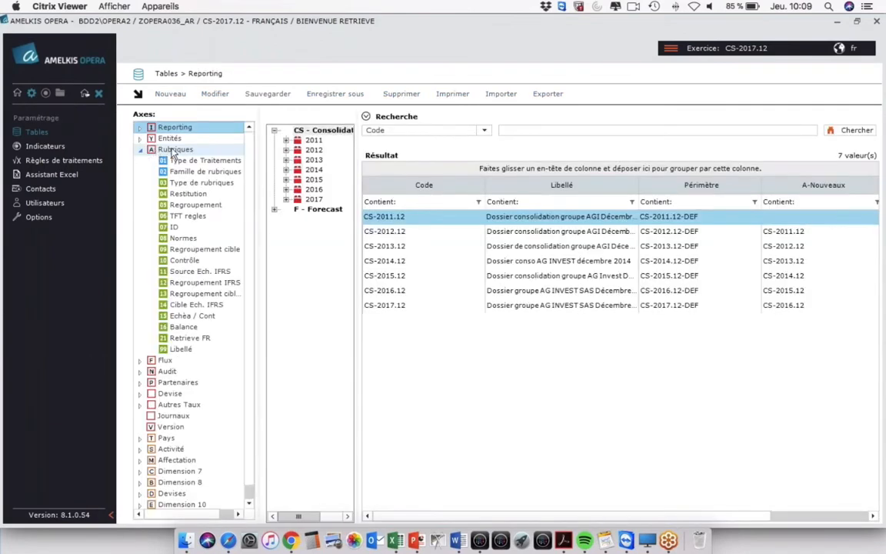
# Add free criterion number 22 to the Rubriques axis and open its empty value table.
pyautogui.click(176, 150)
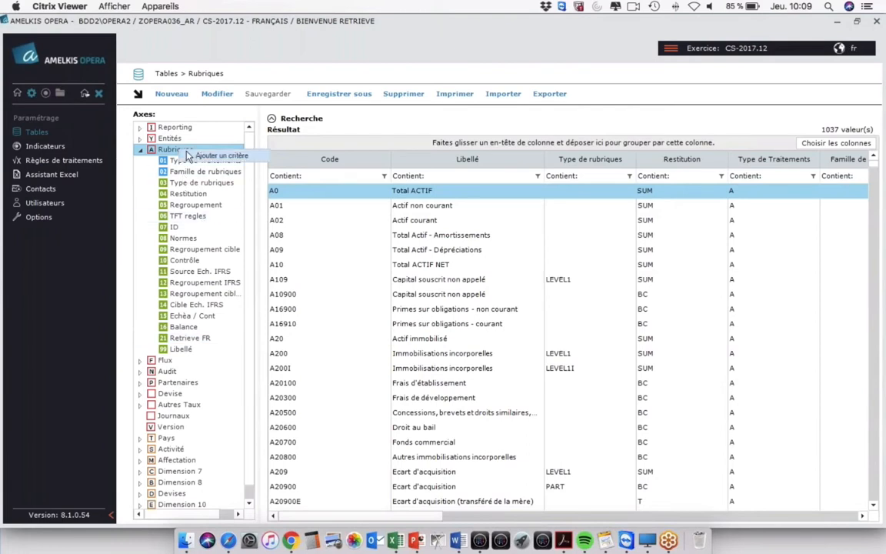
pyautogui.click(211, 155)
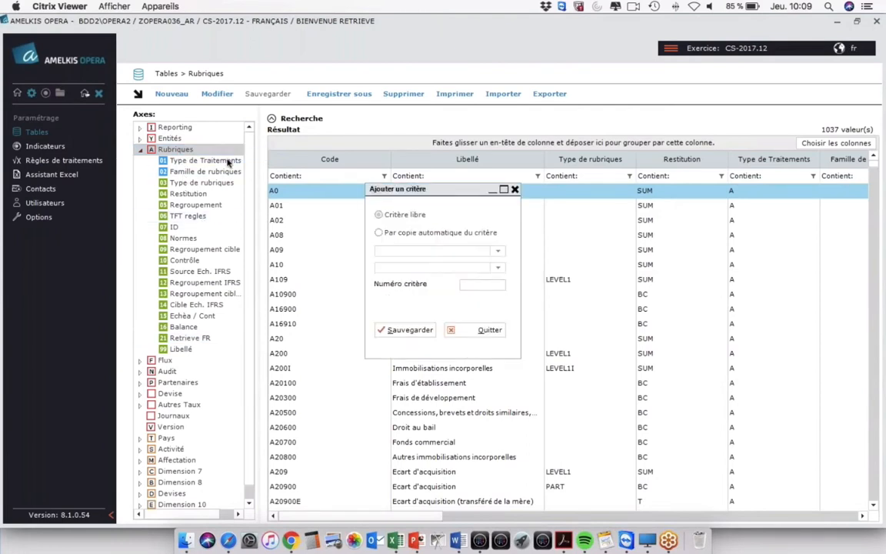
pyautogui.write('22')
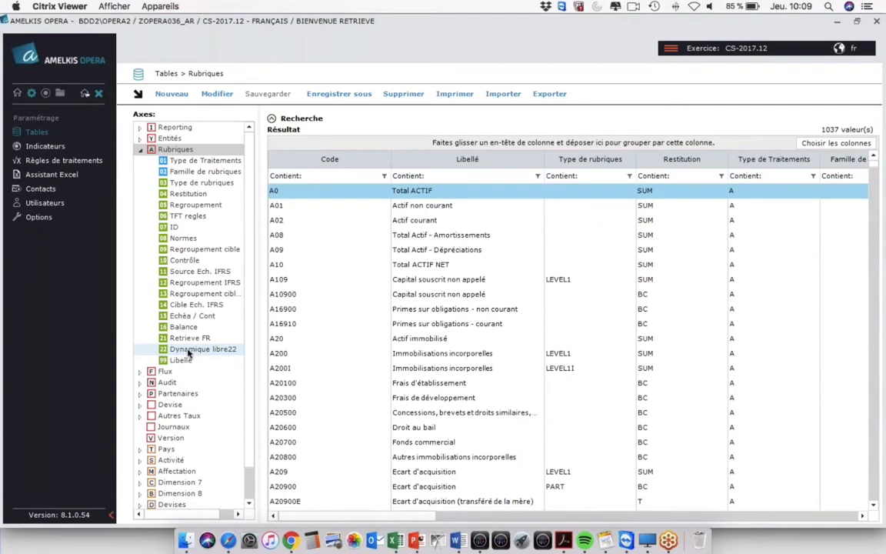
pyautogui.click(194, 350)
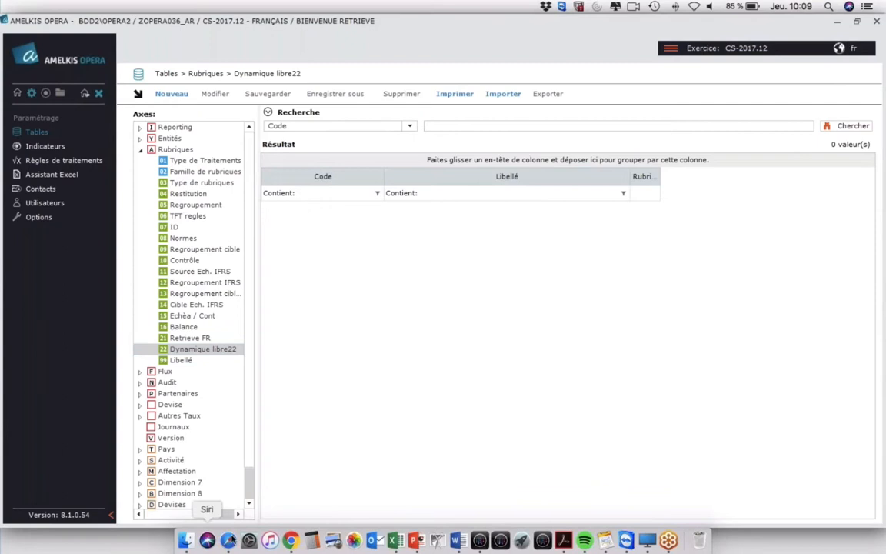
# Create a new entry in criterion 22 with the code R707, copied from cell H9 of the Excel sheet.
pyautogui.click(648, 542)
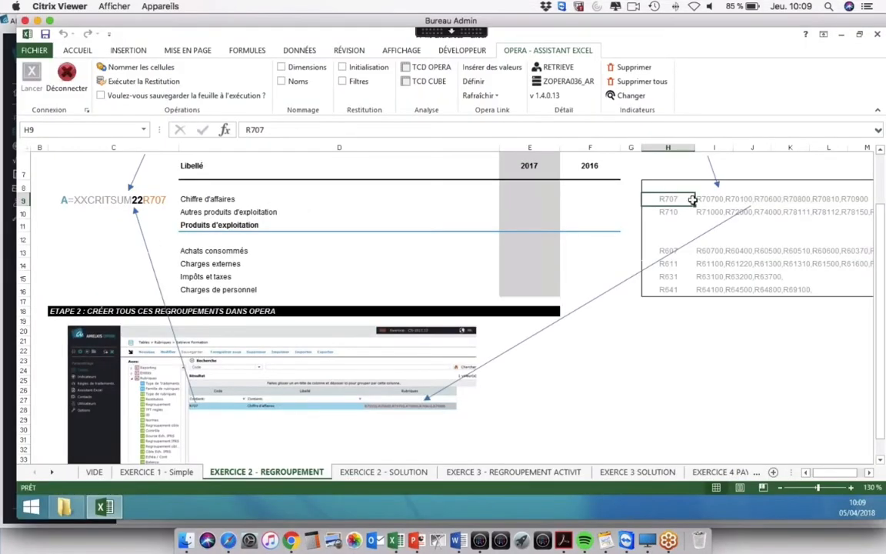
pyautogui.doubleClick(255, 129)
pyautogui.hotkey('ctrl', 'c')
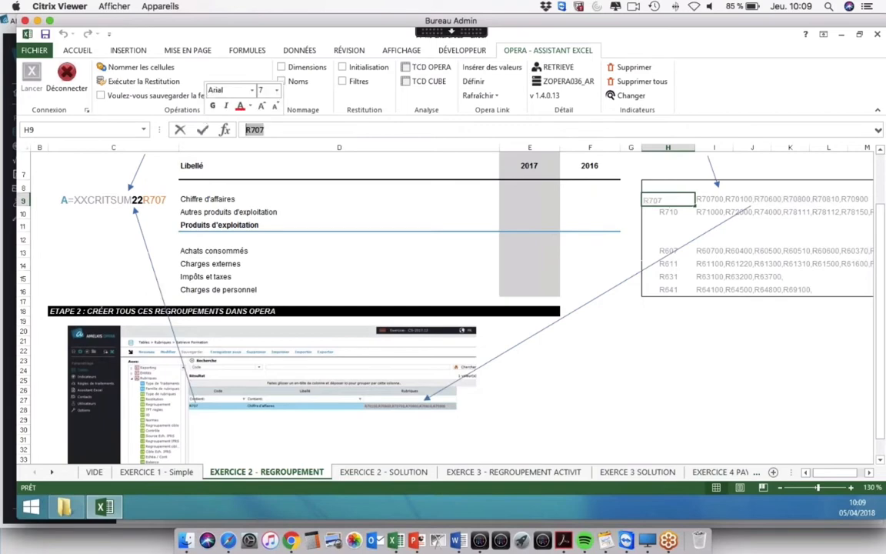
pyautogui.click(542, 540)
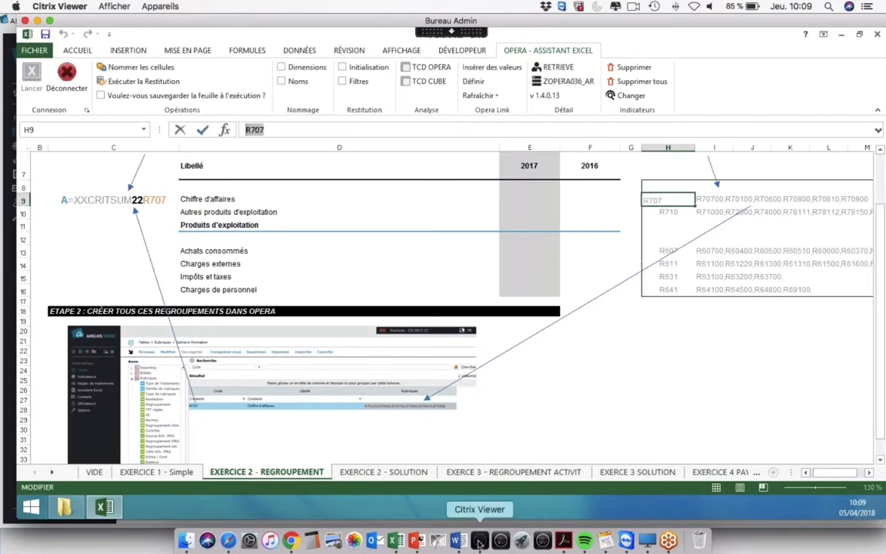
pyautogui.click(173, 94)
pyautogui.hotkey('ctrl', 'v')
pyautogui.click(427, 210)
# Give the R707 entry the label Chiffre d'affaires, copied from cell D9 in Excel, and save it.
pyautogui.press('super+Tab')
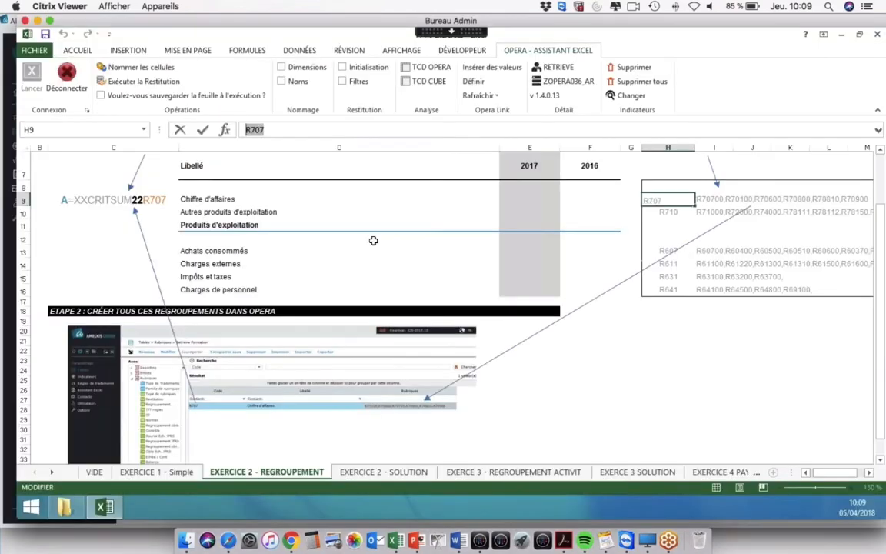
pyautogui.click(210, 197)
pyautogui.hotkey('ctrl', 'c')
pyautogui.press('super+Tab')
pyautogui.hotkey('ctrl', 'v')
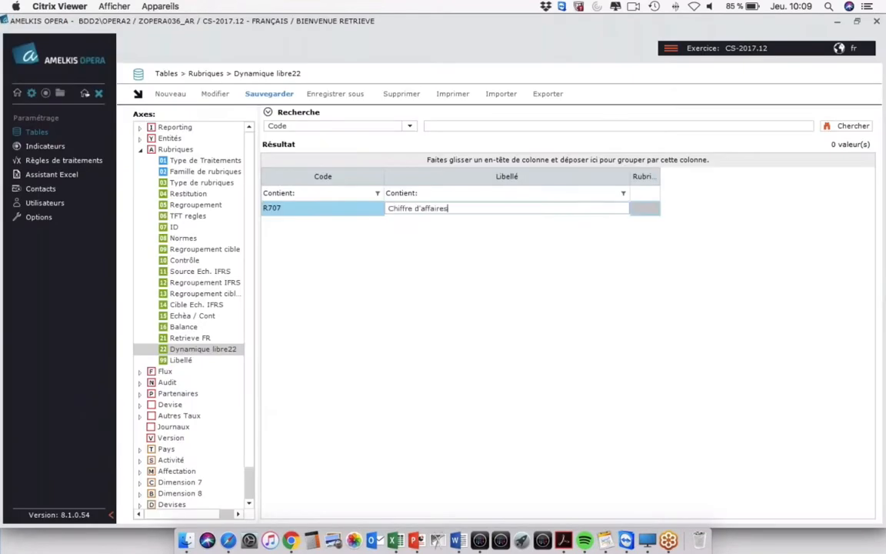
pyautogui.click(269, 94)
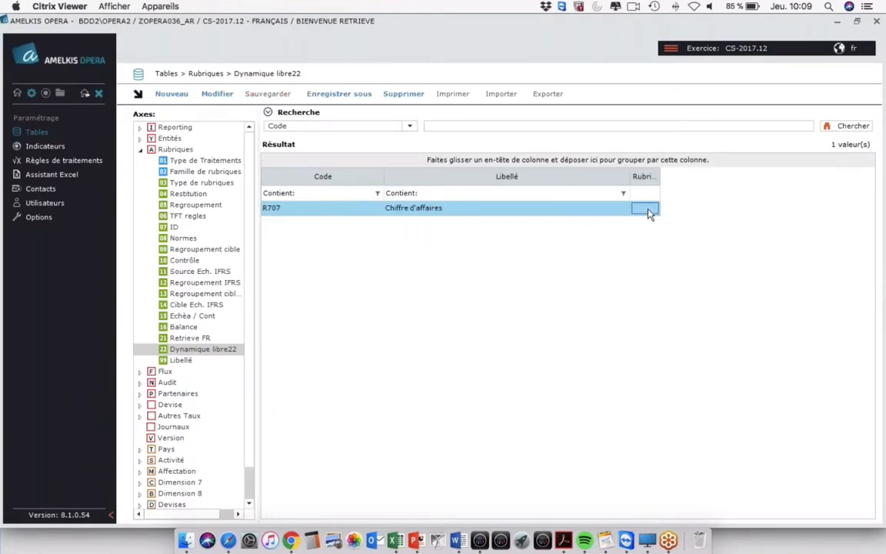
# Assign rubriques R70100, R70600, R70700, R70800, R70810 and R70900 from cell I9 to the R707 grouping and widen the Rubriques column.
pyautogui.click(649, 213)
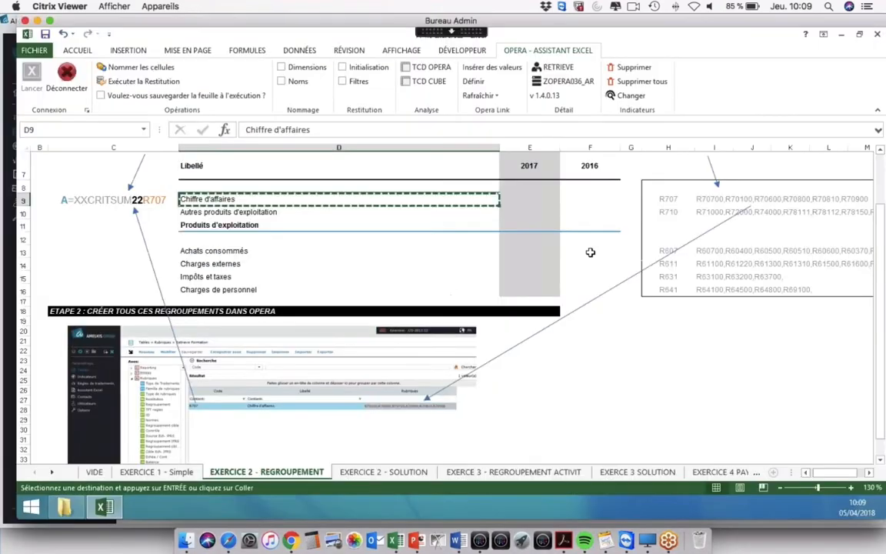
pyautogui.click(713, 199)
pyautogui.moveTo(419, 134); pyautogui.dragTo(246, 131)
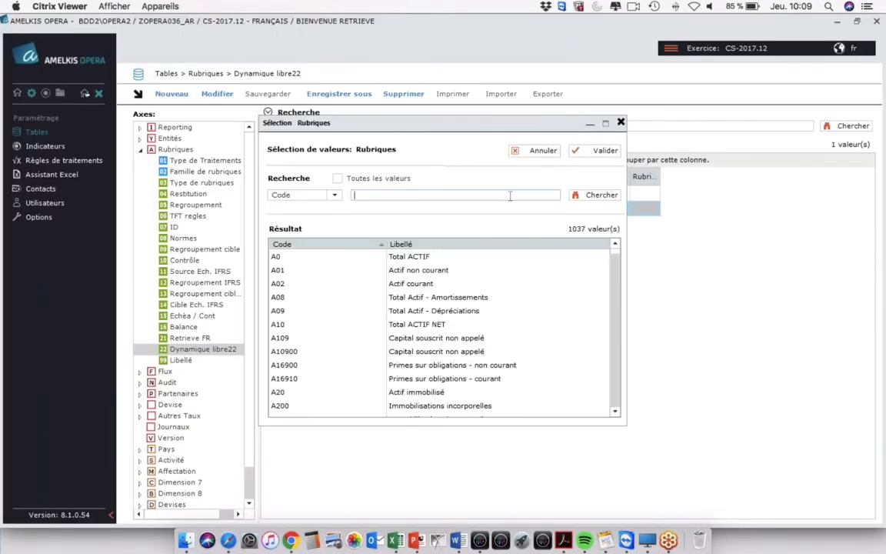
pyautogui.hotkey('ctrl', 'v')
pyautogui.click(594, 194)
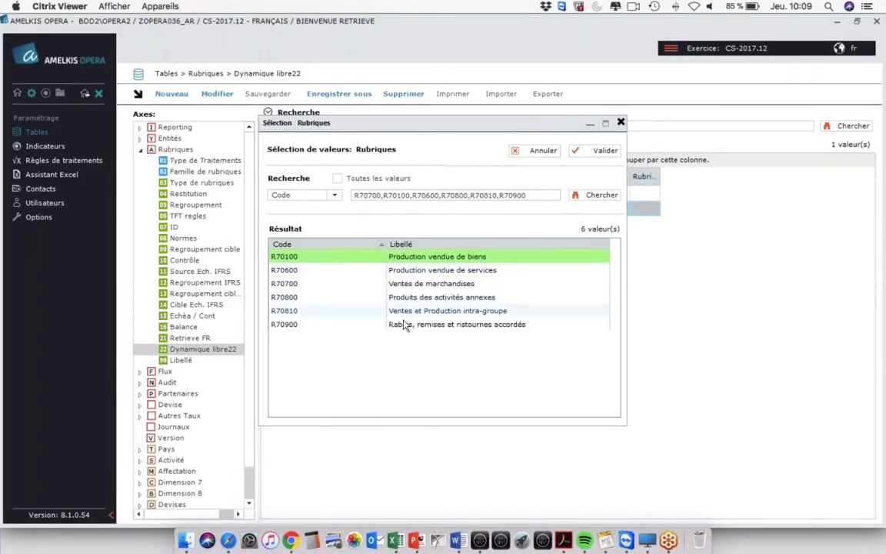
pyautogui.keyDown('shift'); pyautogui.click(457, 323); pyautogui.keyUp('shift')
pyautogui.click(596, 151)
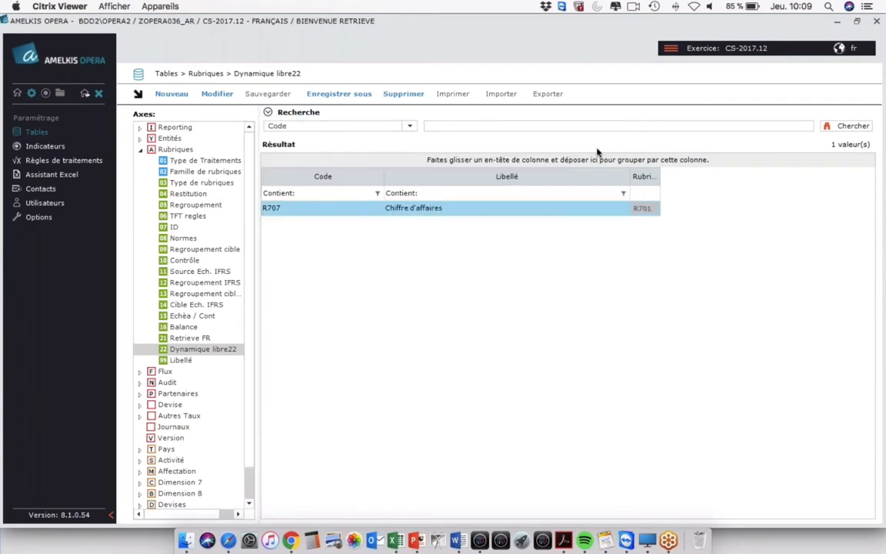
pyautogui.moveTo(660, 176); pyautogui.dragTo(863, 176)
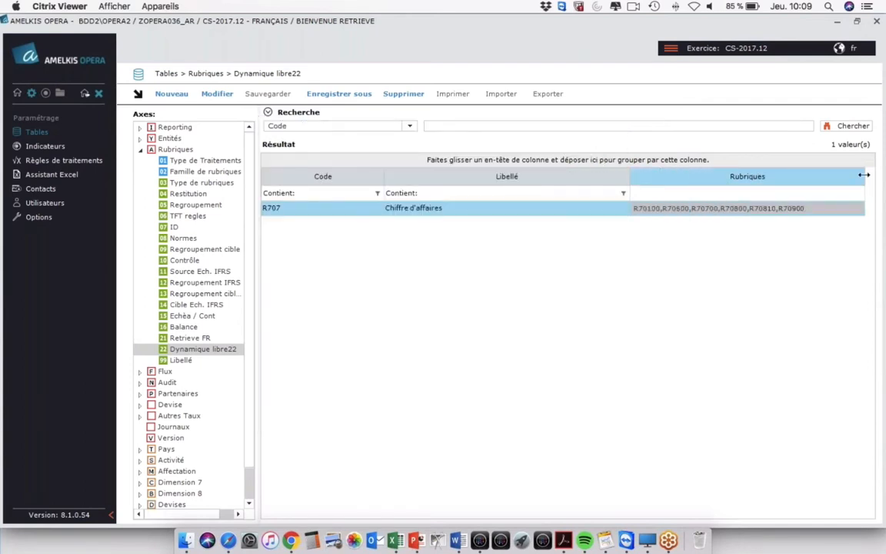
# Create a second entry in criterion 22 with the code R710, copied from cell H10 in Excel.
pyautogui.click(170, 93)
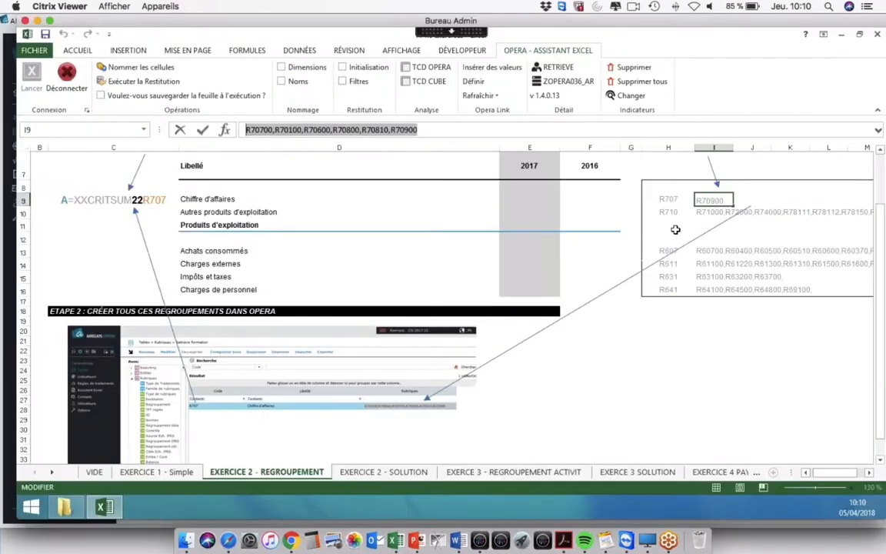
pyautogui.click(669, 212)
pyautogui.hotkey('ctrl', 'c')
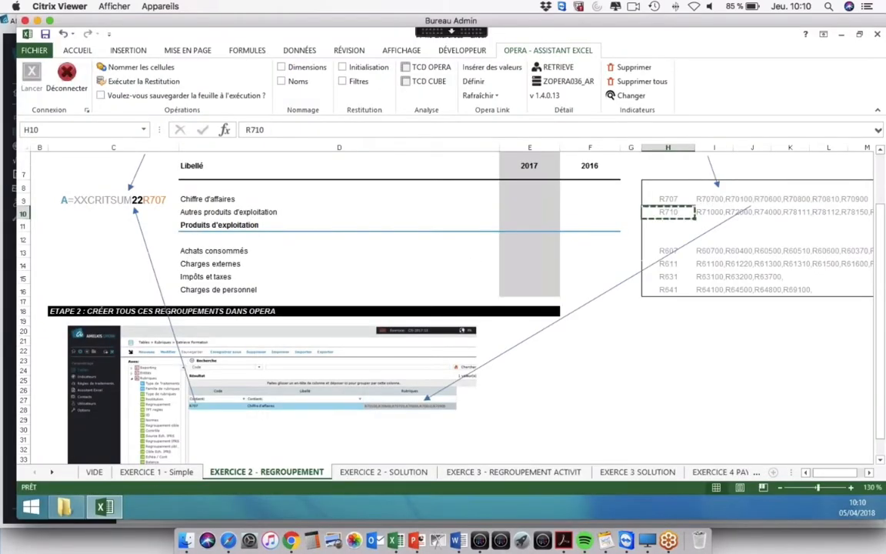
pyautogui.click(7, 165)
pyautogui.click(317, 223)
pyautogui.hotkey('ctrl', 'v')
pyautogui.press('Tab')
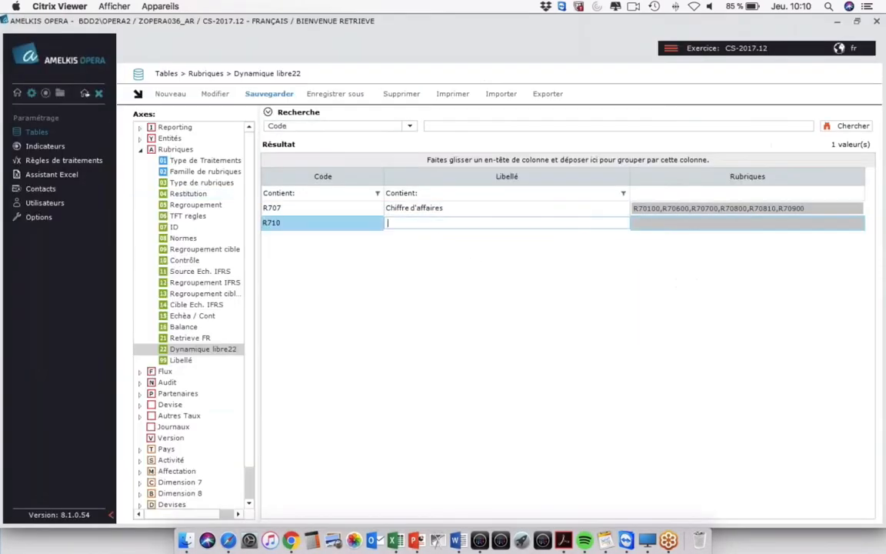
# Label the R710 entry Autres produits d'exploitation, copied from cell D10 in Excel, and save it.
pyautogui.press('super+grave')
pyautogui.click(219, 212)
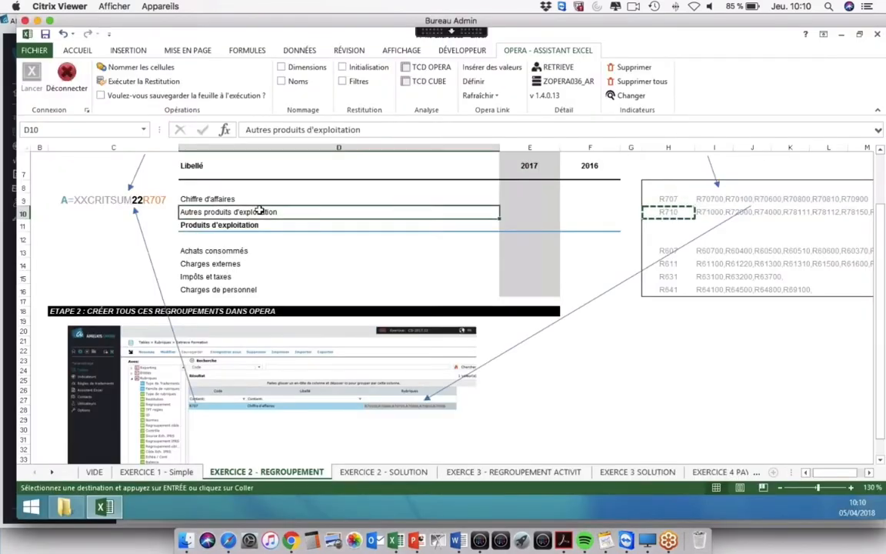
pyautogui.hotkey('ctrl', 'c')
pyautogui.press('super+grave')
pyautogui.hotkey('ctrl', 'v')
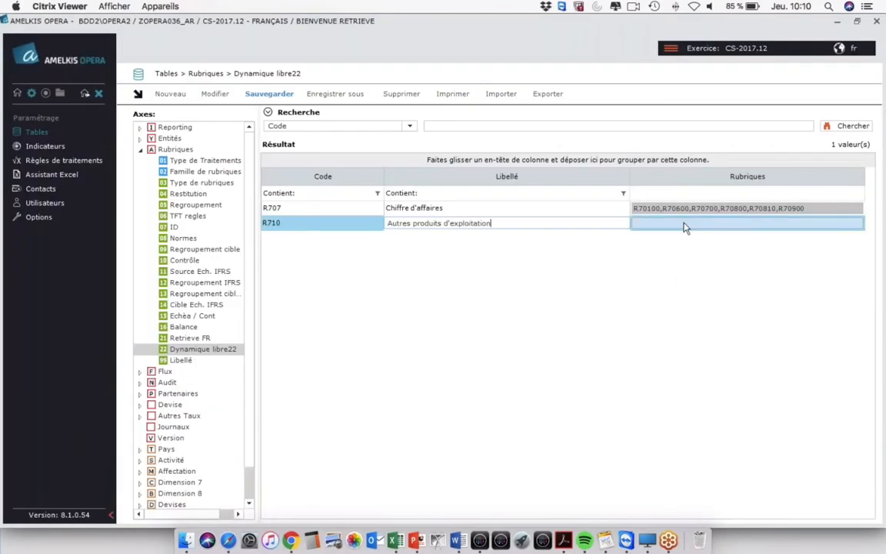
pyautogui.press('super+grave')
pyautogui.press('super+grave')
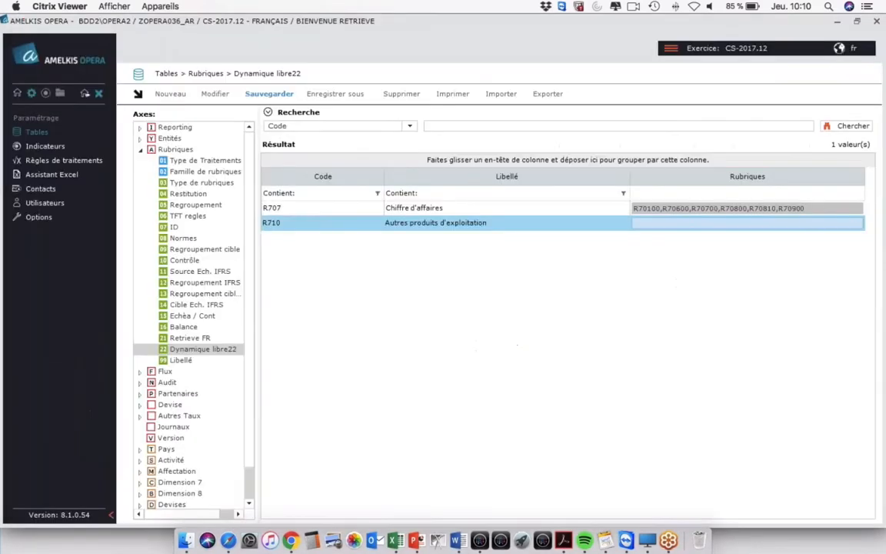
pyautogui.click(268, 93)
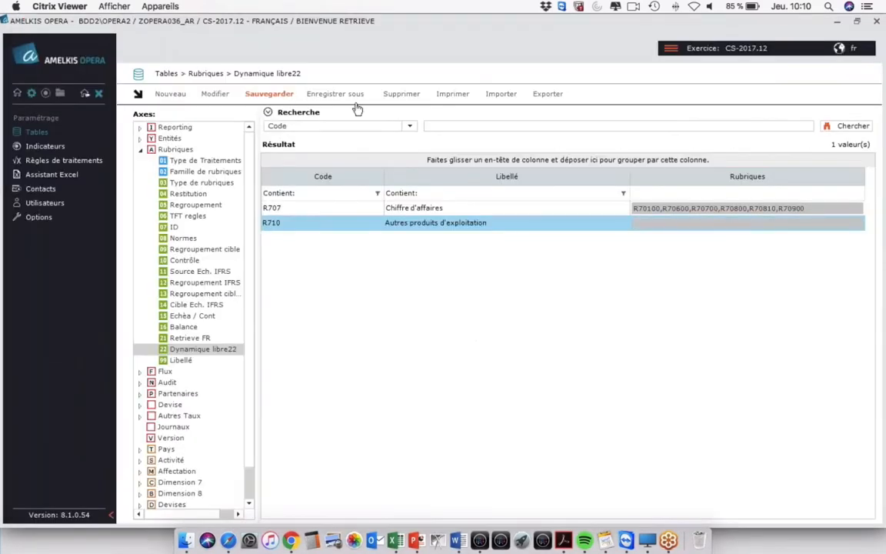
# Assign rubriques R71000, R72000, R74000, R75800, R75900, R78111, R78112, R78150, R78160, R78170 and R79100 from cell I10 to R710 and widen the Rubriques column.
pyautogui.doubleClick(647, 225)
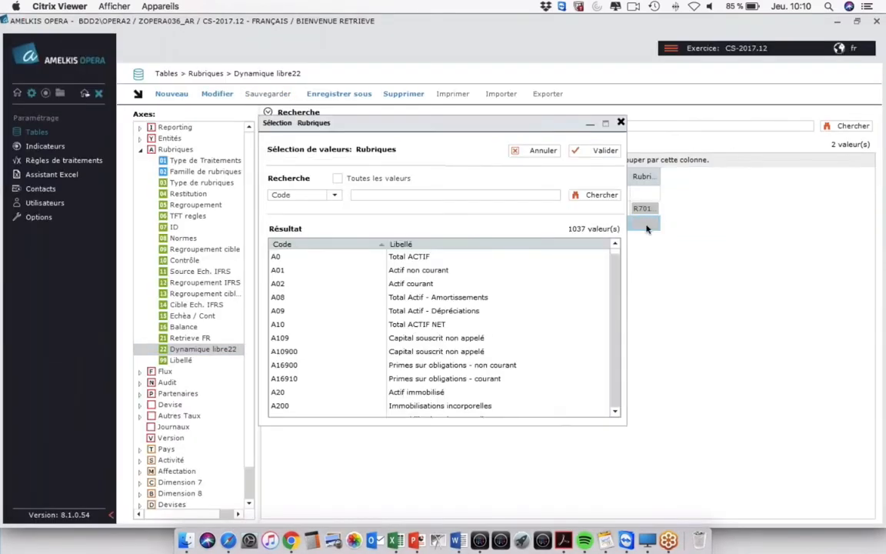
pyautogui.press('super+grave')
pyautogui.click(726, 213)
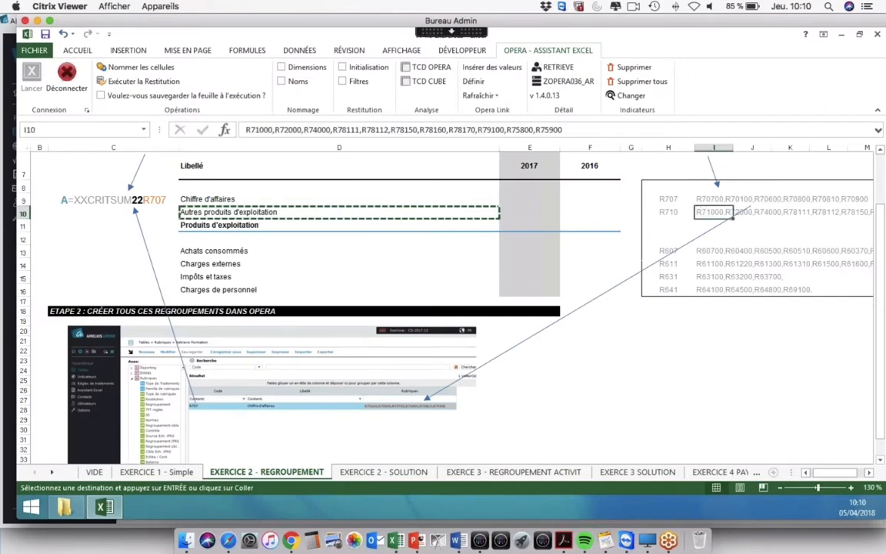
pyautogui.press('super+grave')
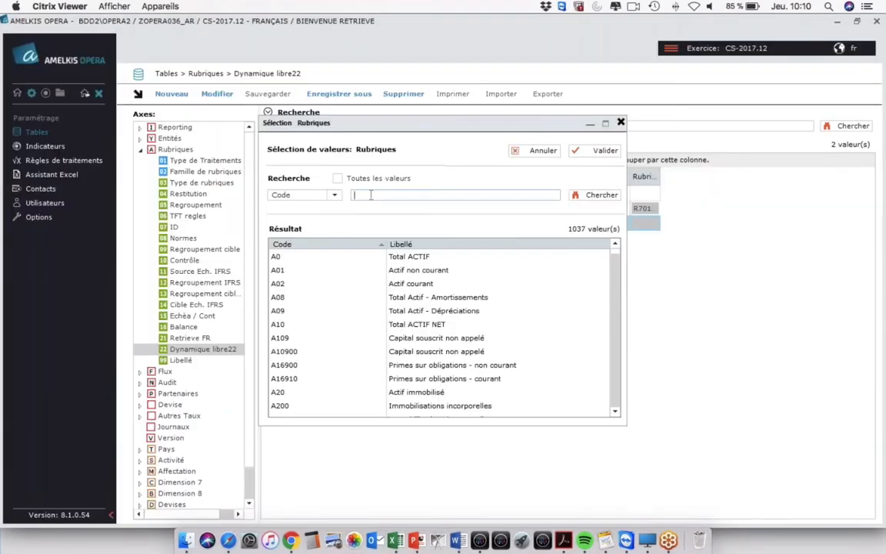
pyautogui.hotkey('ctrl', 'v')
pyautogui.click(596, 194)
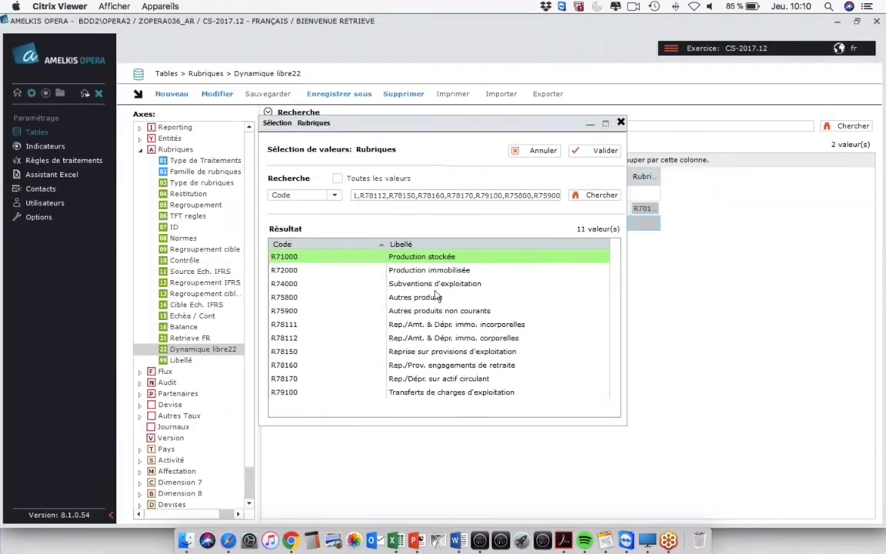
pyautogui.keyDown('shift'); pyautogui.click(431, 392); pyautogui.keyUp('shift')
pyautogui.click(598, 150)
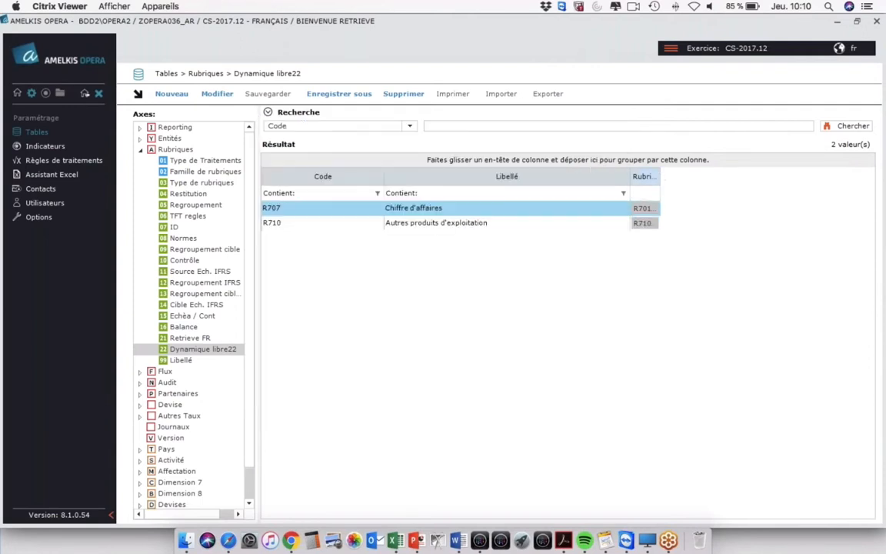
pyautogui.moveTo(659, 176); pyautogui.dragTo(792, 177)
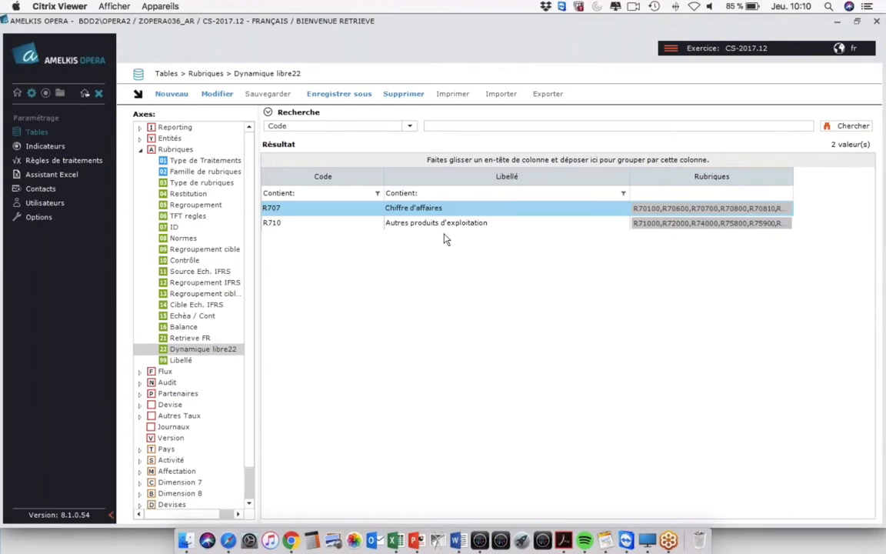
# Create a third entry in criterion 22 with the code R607, taken from cell H13 in Excel.
pyautogui.press('super+grave')
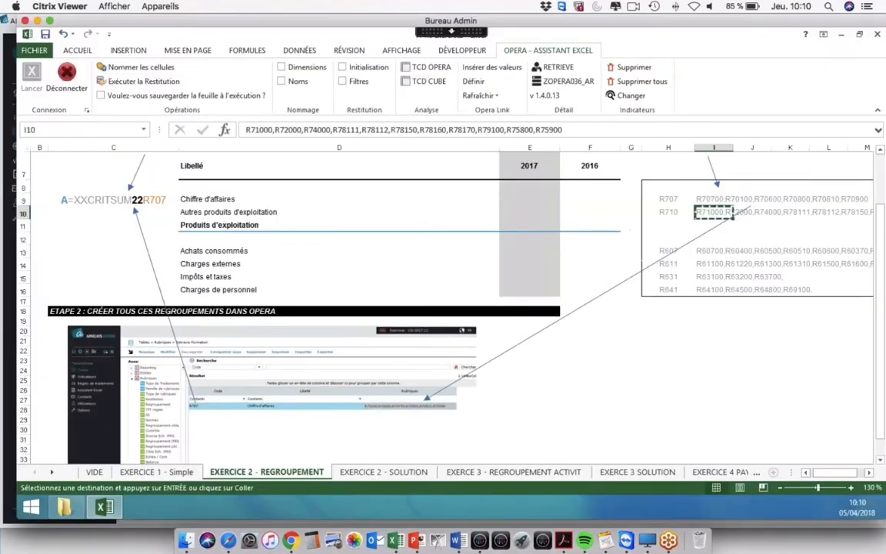
pyautogui.click(666, 250)
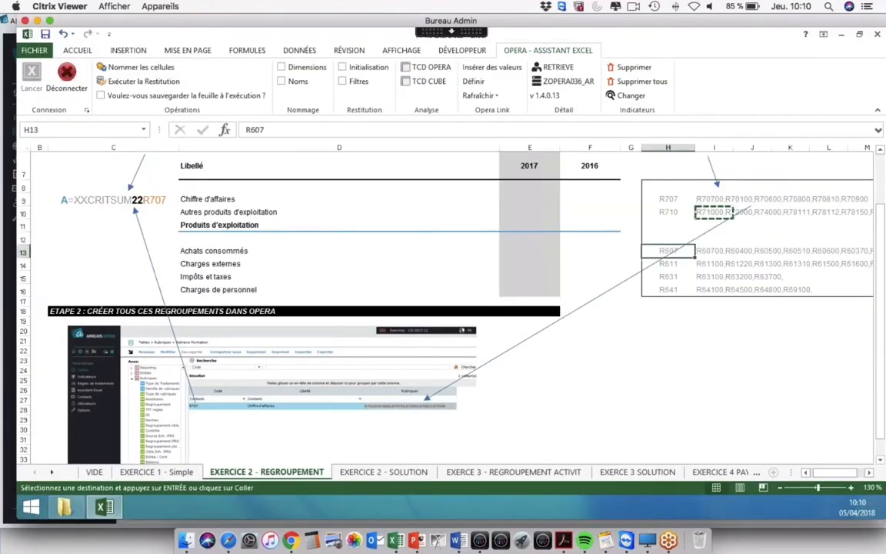
pyautogui.press('super+grave')
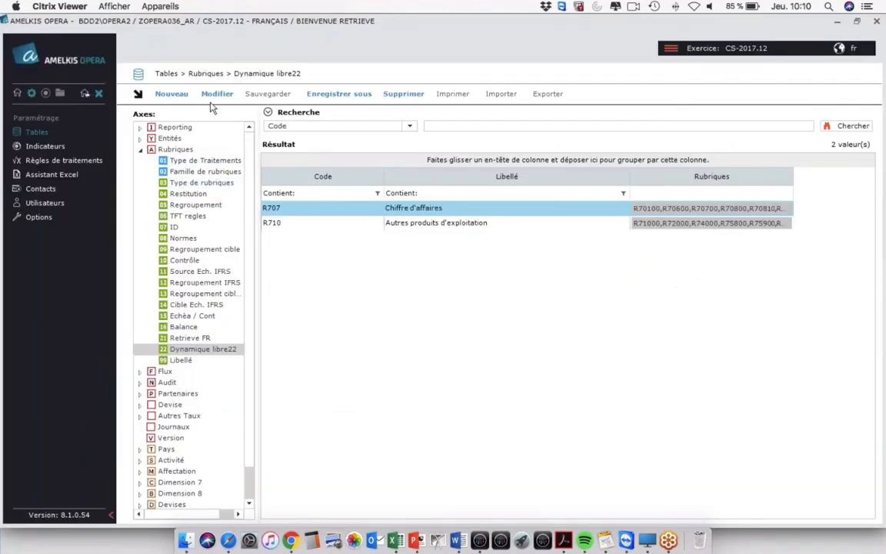
pyautogui.click(170, 93)
pyautogui.write('R607')
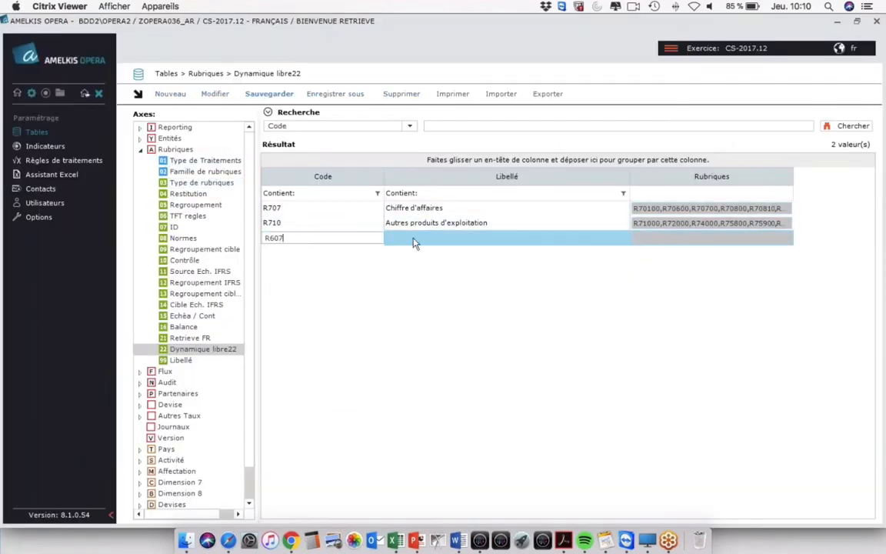
pyautogui.press('Tab')
# Label the R607 entry Achats consommés, copied from cell D13 in Excel, and save it.
pyautogui.press('super+grave')
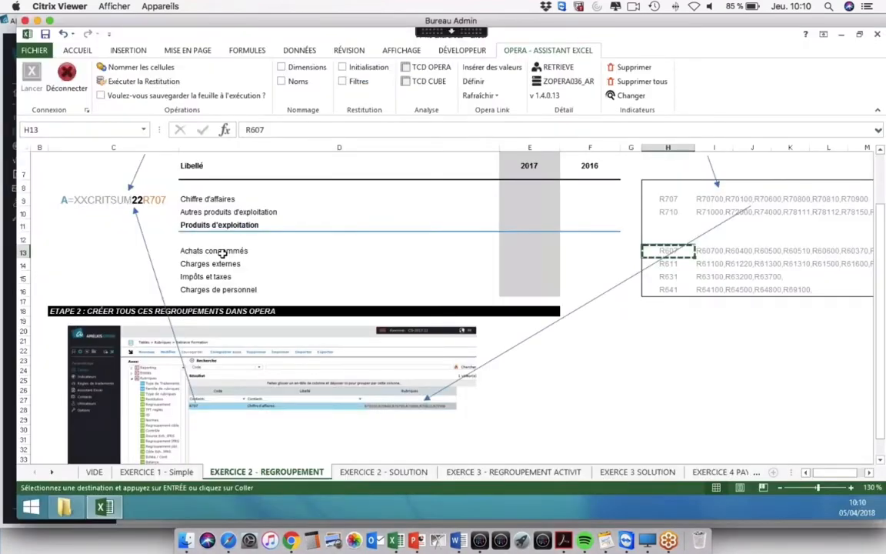
pyautogui.click(306, 250)
pyautogui.hotkey('ctrl', 'c')
pyautogui.press('super+grave')
pyautogui.hotkey('ctrl', 'v')
pyautogui.click(269, 93)
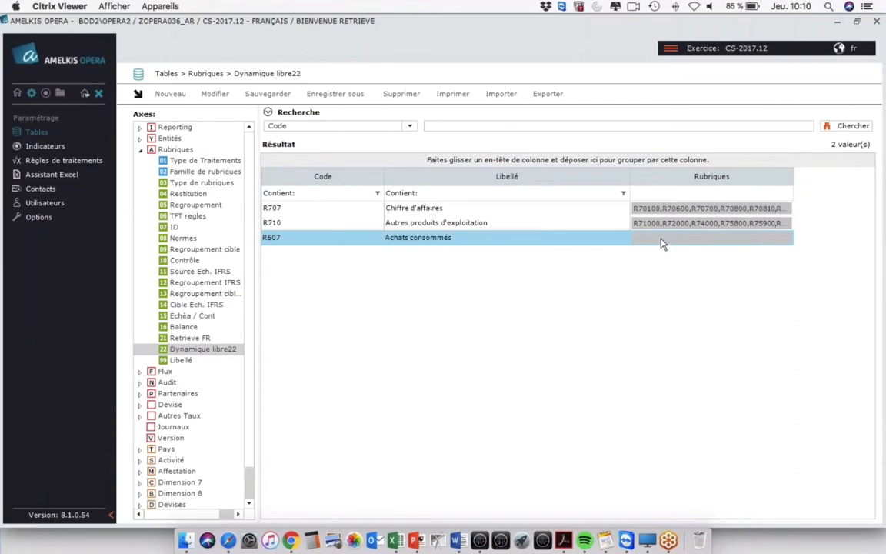
# Assign rubriques R60100, R60310, R60370, R60400, R60500, R60510, R60600 and R60700 from Excel cell I13 to the R607 grouping.
pyautogui.click(645, 208)
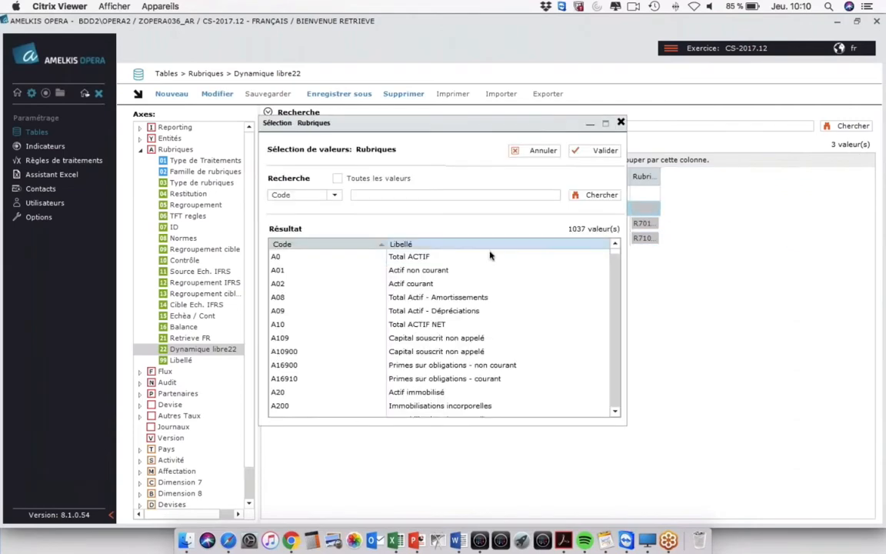
pyautogui.press('super+grave')
pyautogui.click(708, 252)
pyautogui.hotkey('ctrl', 'c')
pyautogui.press('super+grave')
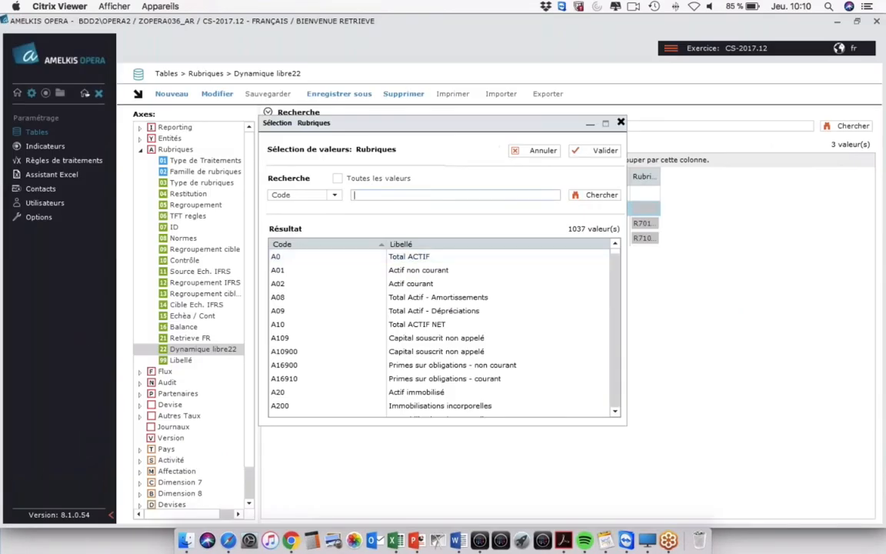
pyautogui.click(435, 195)
pyautogui.hotkey('ctrl', 'v')
pyautogui.click(597, 195)
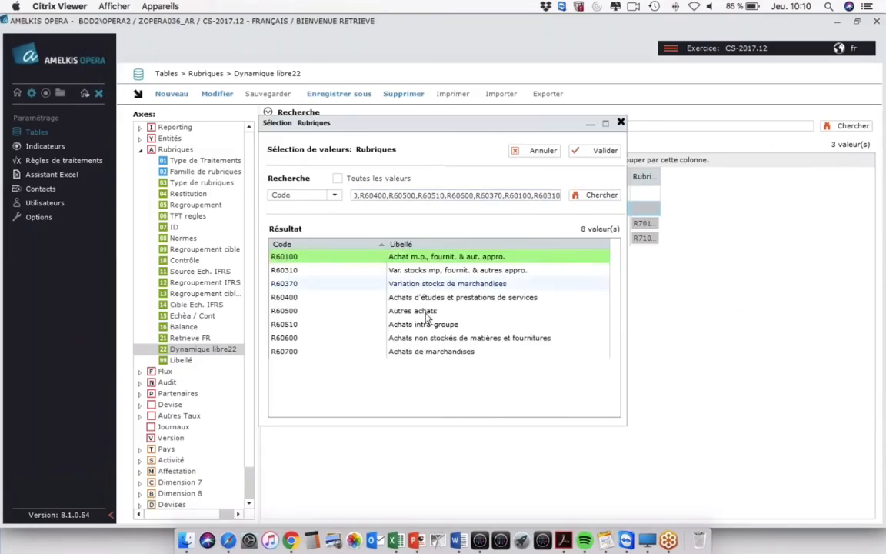
pyautogui.keyDown('shift'); pyautogui.click(416, 351); pyautogui.keyUp('shift')
pyautogui.click(595, 151)
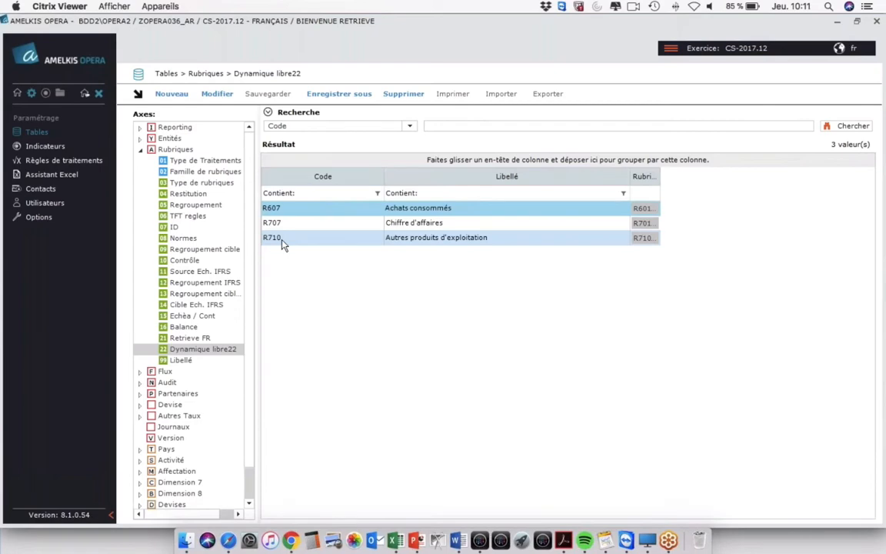
# Examine the axis letter A in Excel cell C9's retrieval code against the Rubriques axis in Opera.
pyautogui.press('super+grave')
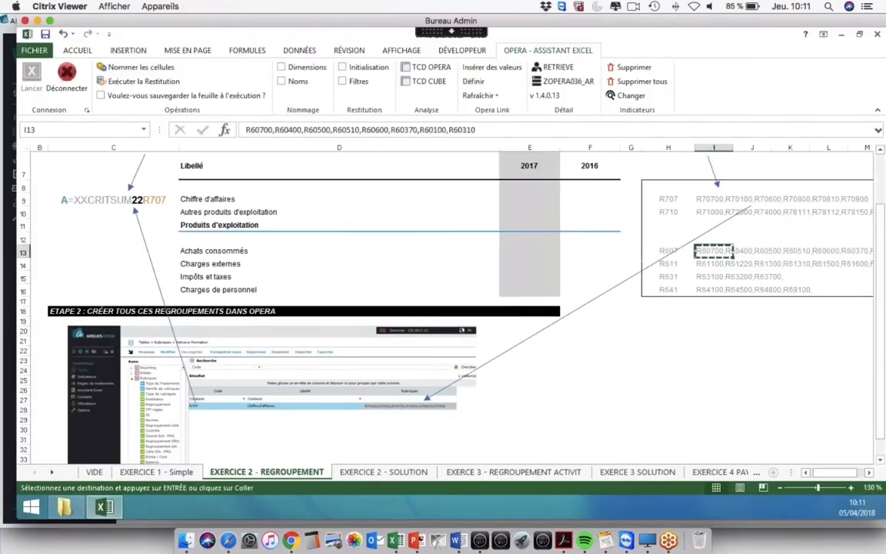
pyautogui.click(311, 212)
pyautogui.scroll(2, 311, 207)
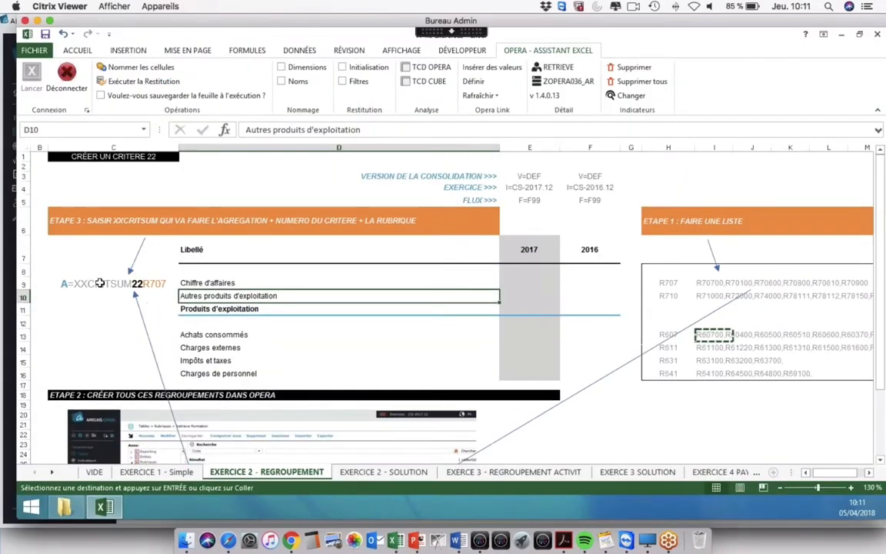
pyautogui.click(100, 283)
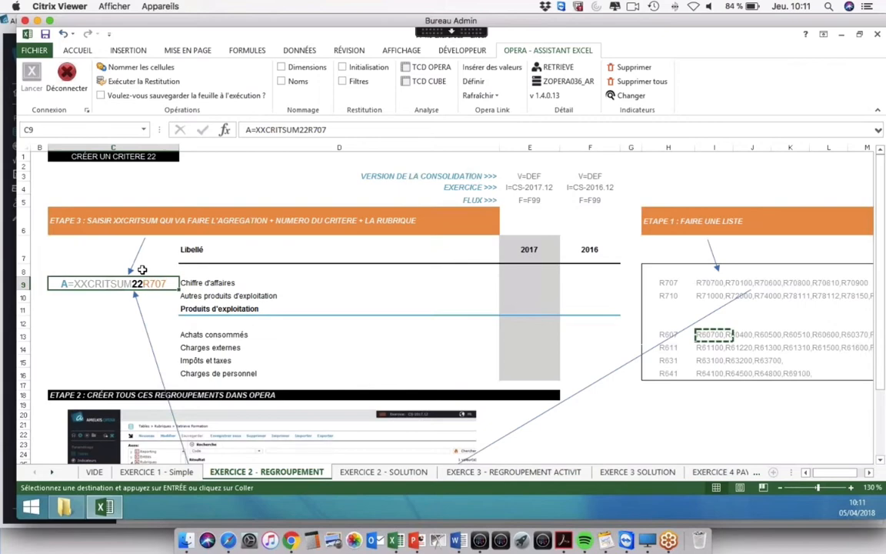
pyautogui.press('Escape')
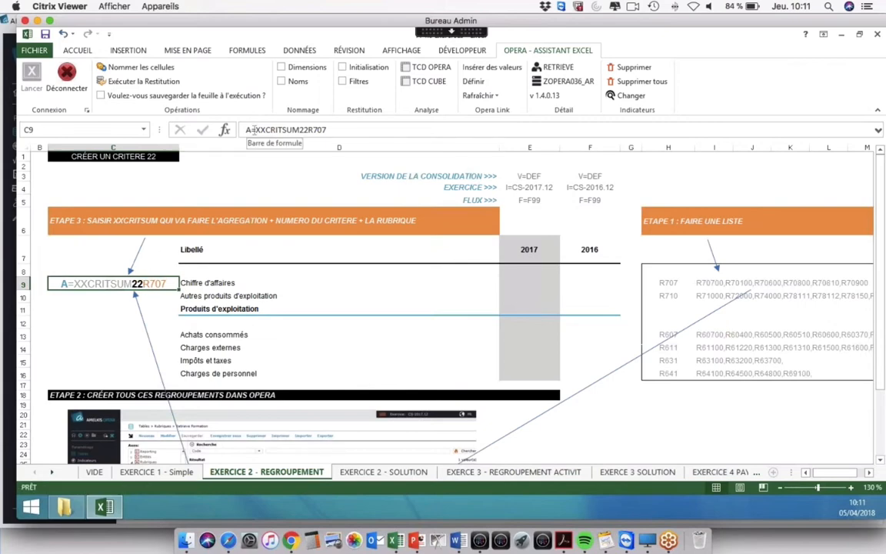
pyautogui.click(252, 130)
pyautogui.click(8, 173)
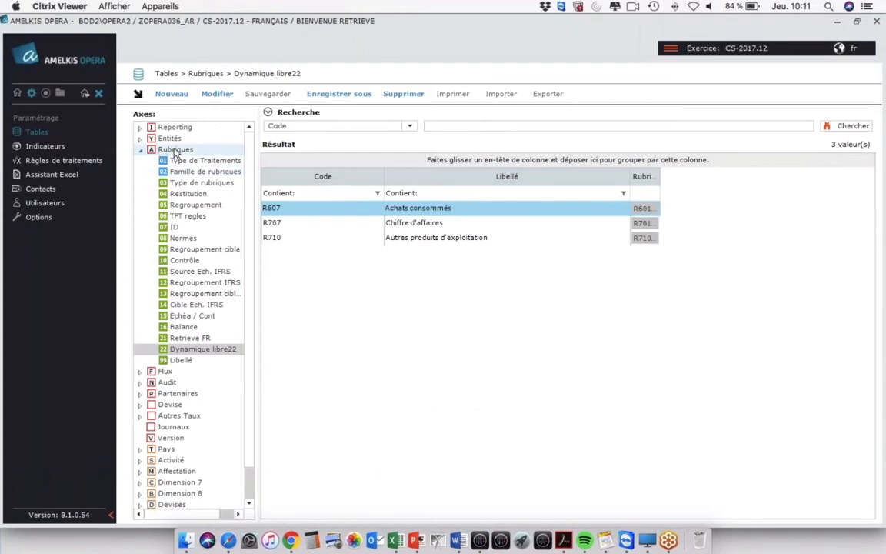
pyautogui.press('super+grave')
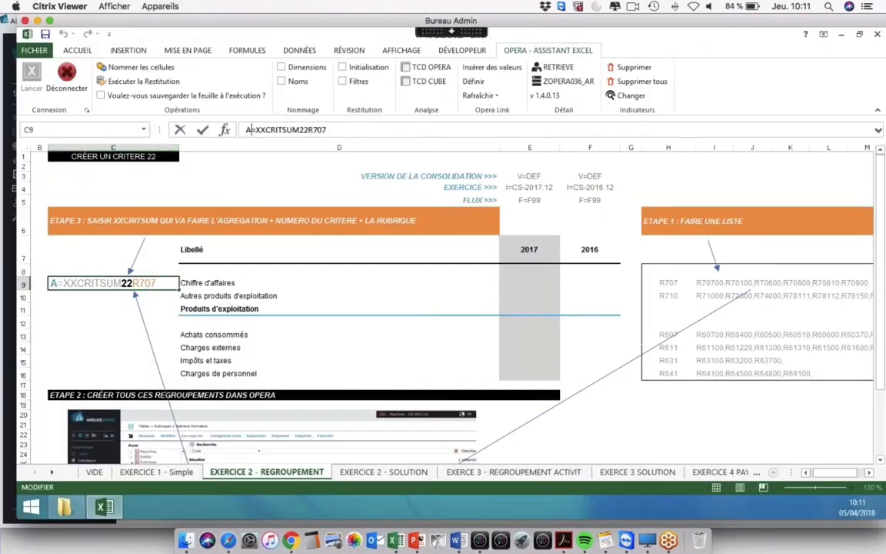
# Examine the XXCRITSUM keyword, criterion number 22 and grouping code R707 in cell C9 against Opera's criteria list.
pyautogui.moveTo(255, 130); pyautogui.dragTo(302, 129)
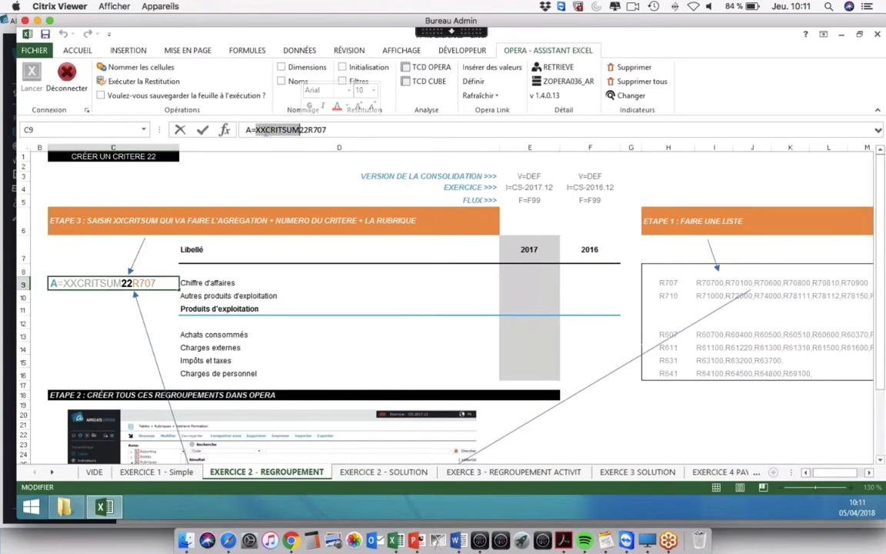
pyautogui.click(262, 130)
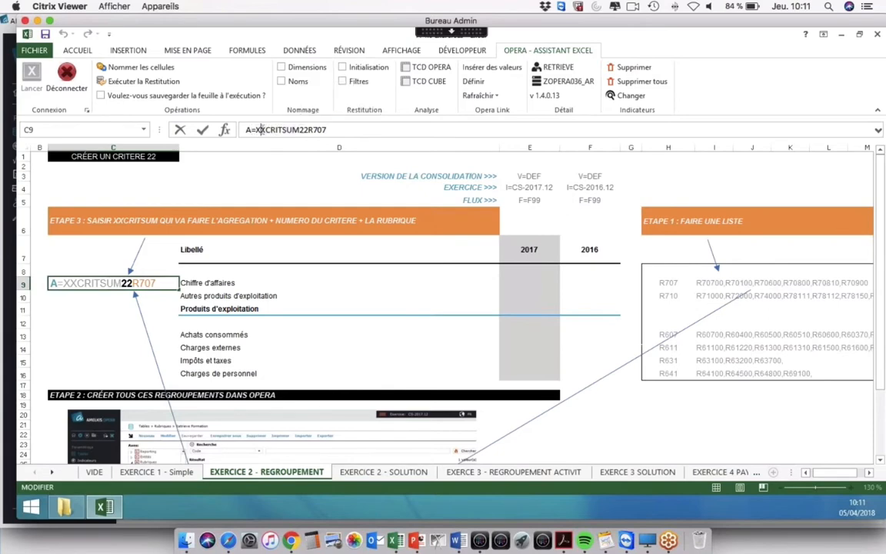
pyautogui.moveTo(299, 130); pyautogui.dragTo(255, 130)
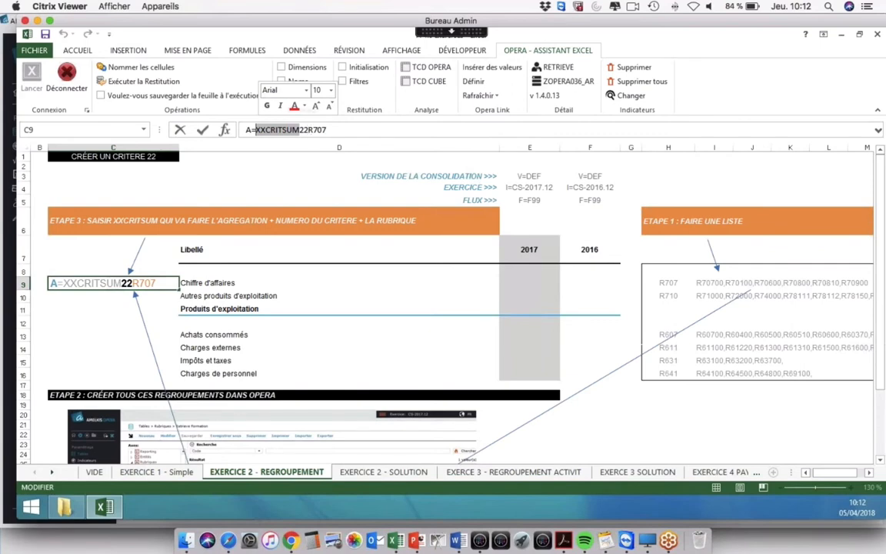
pyautogui.click(9, 146)
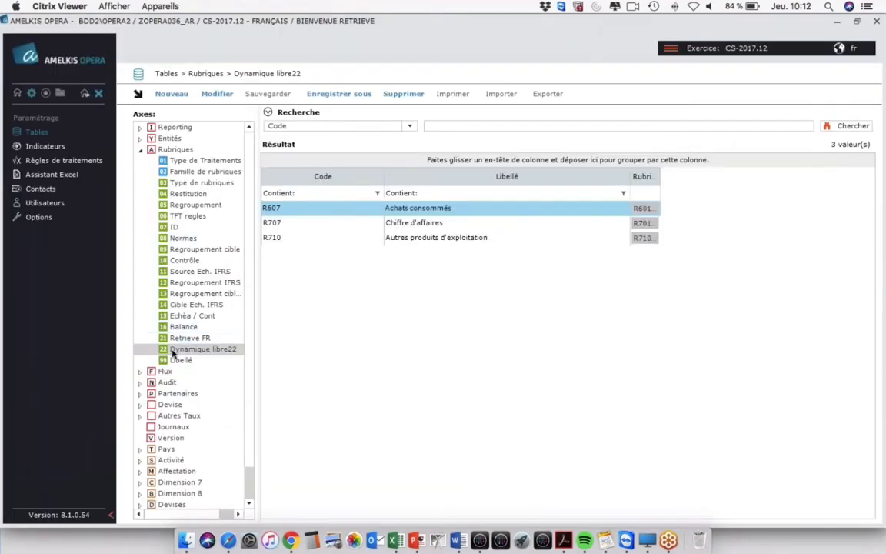
pyautogui.press('super+Tab')
pyautogui.moveTo(308, 130); pyautogui.dragTo(303, 129)
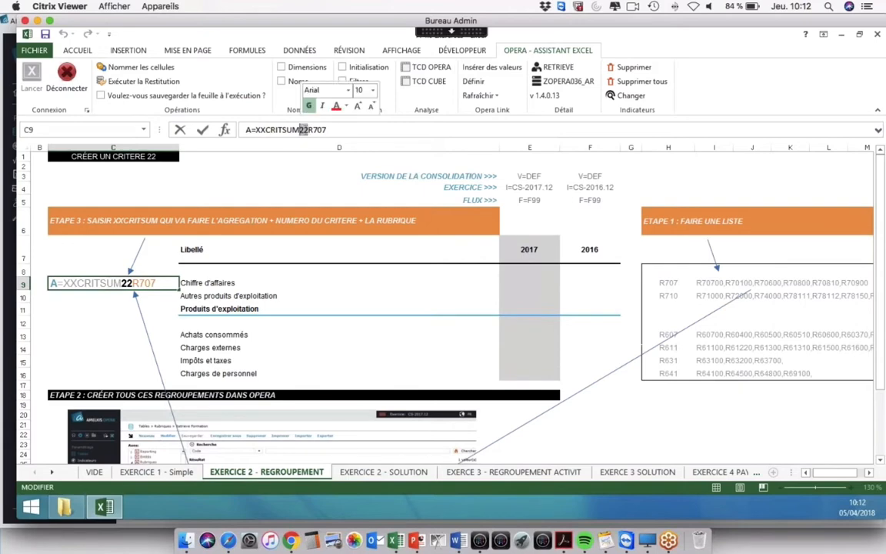
pyautogui.press('super+Tab')
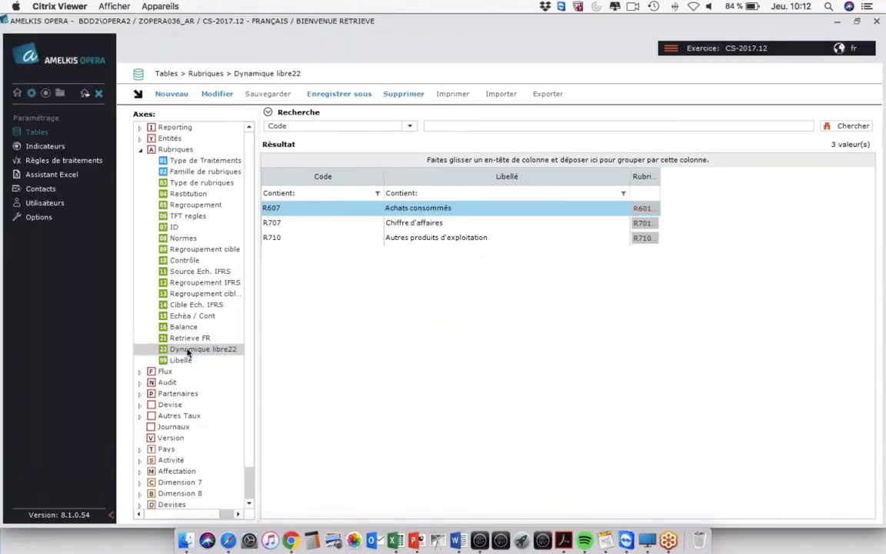
pyautogui.press('super+Tab')
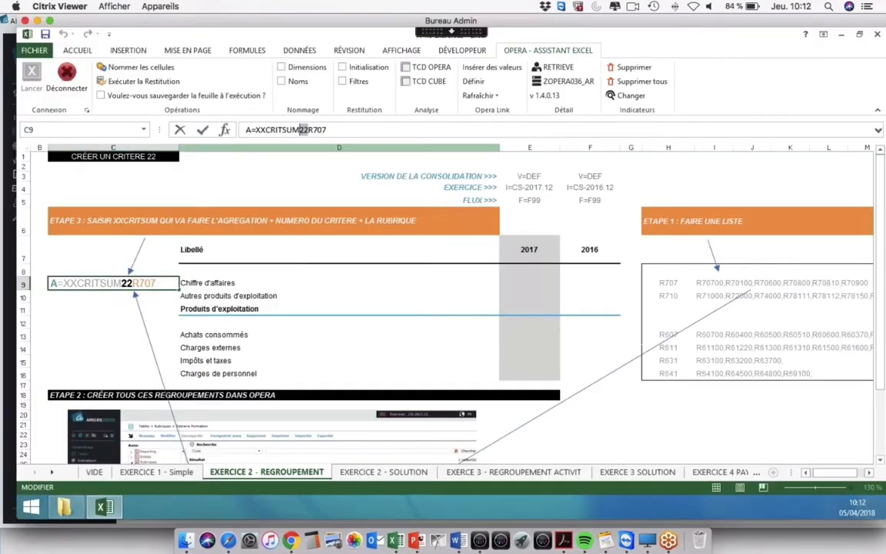
pyautogui.moveTo(326, 130); pyautogui.dragTo(307, 131)
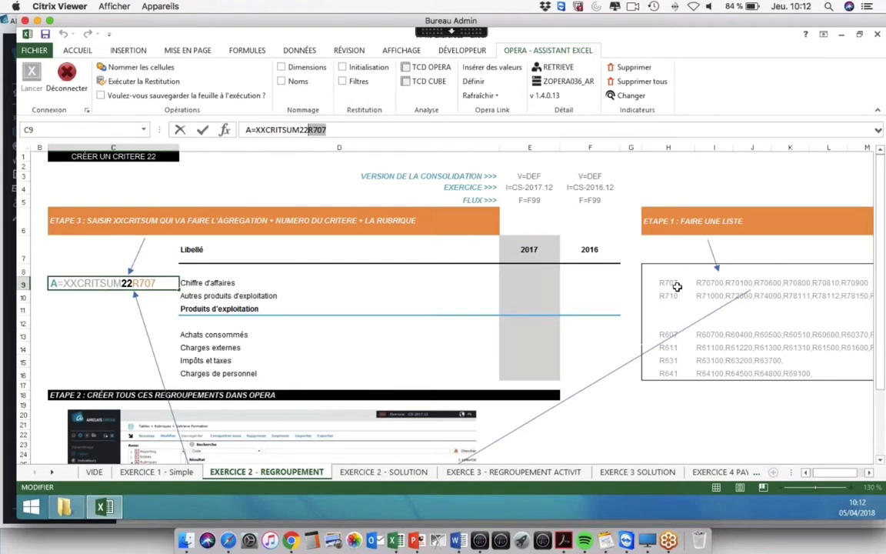
pyautogui.click(103, 306)
# Copy the A=XXCRITSUM22R707 code from cell C9 to C10 and C13, for Autres produits d'exploitation and Achats consommés.
pyautogui.click(109, 285)
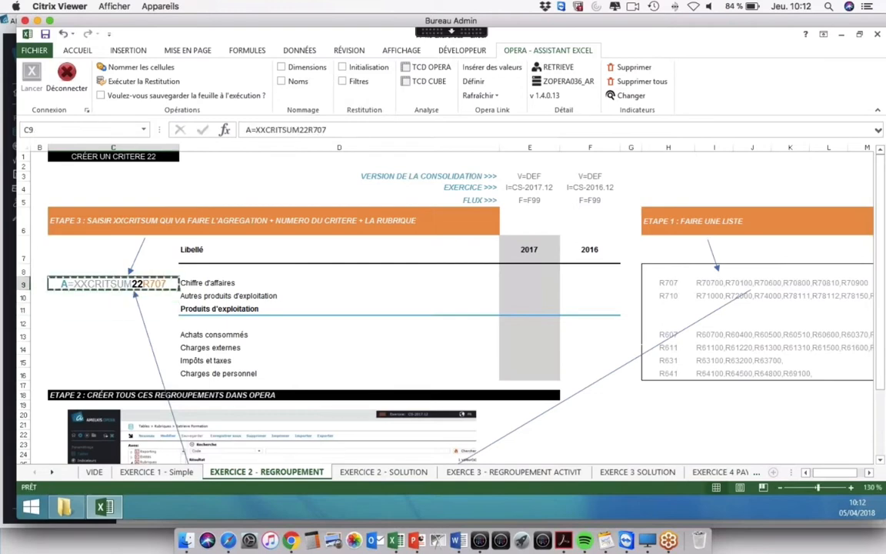
pyautogui.hotkey('ctrl', 'c')
pyautogui.click(98, 296)
pyautogui.hotkey('ctrl', 'v')
pyautogui.click(108, 332)
pyautogui.hotkey('ctrl', 'v')
pyautogui.click(109, 284)
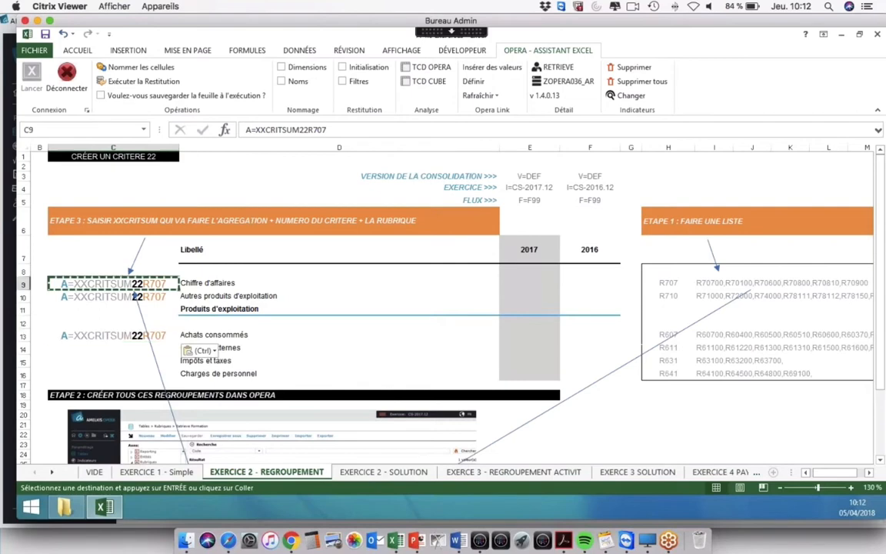
pyautogui.click(348, 131)
pyautogui.press('BackSpace')
pyautogui.press('BackSpace')
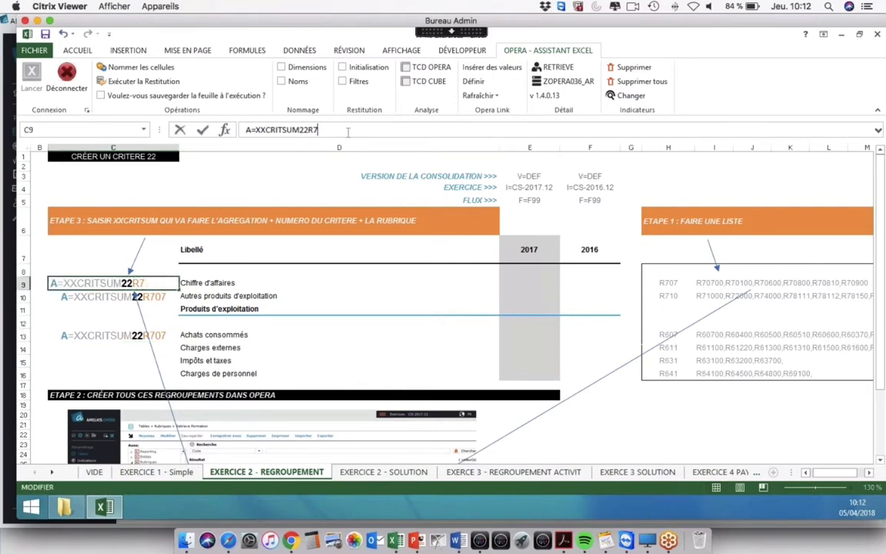
pyautogui.write('10')
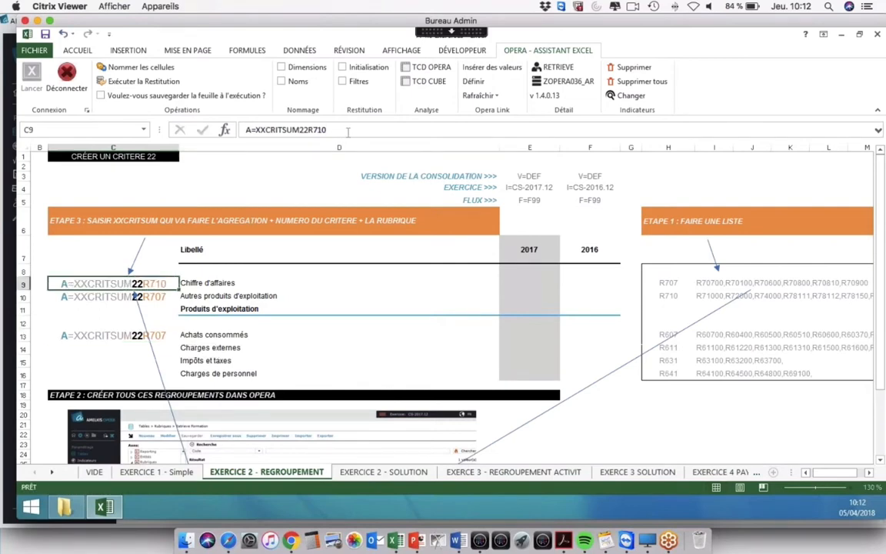
pyautogui.press('Return')
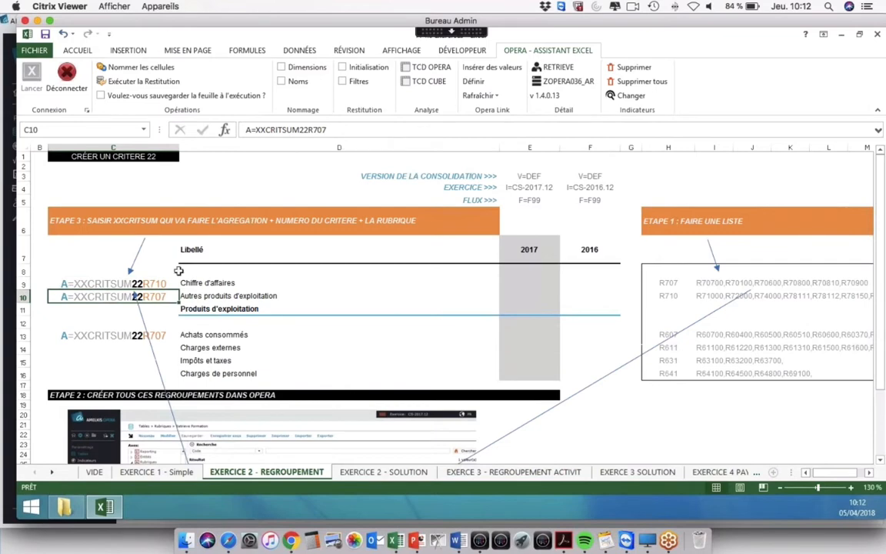
pyautogui.click(63, 34)
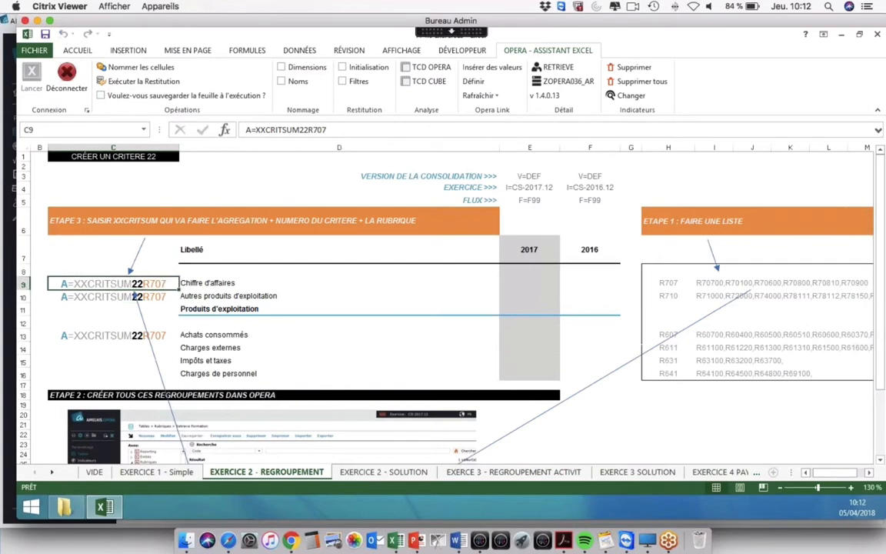
# Change the code in cell C10, for Autres produits d'exploitation, to A=XXCRITSUM22R710.
pyautogui.press('Down')
pyautogui.click(337, 129)
pyautogui.press('BackSpace')
pyautogui.press('BackSpace')
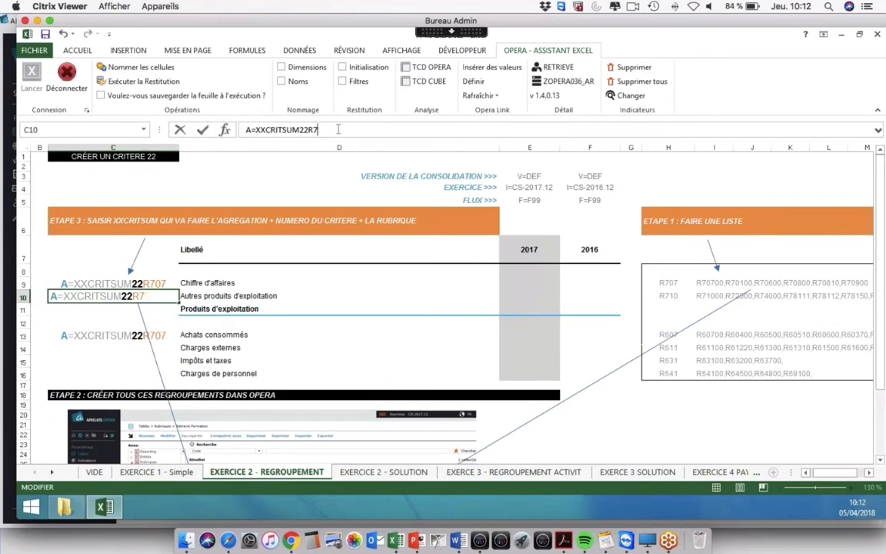
pyautogui.write('10')
pyautogui.press('Return')
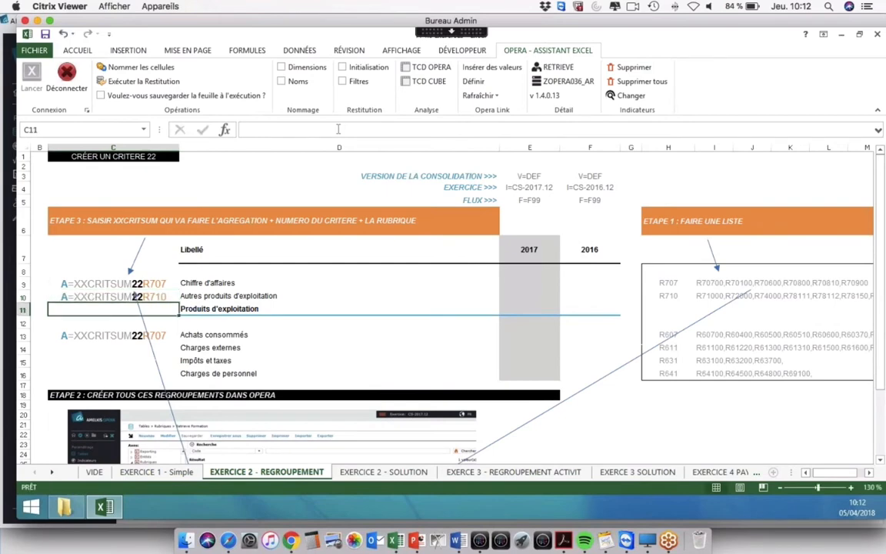
# Change the code in cell C13, for Achats consommés, to A=XXCRITSUM22R607.
pyautogui.press('Down')
pyautogui.press('Down')
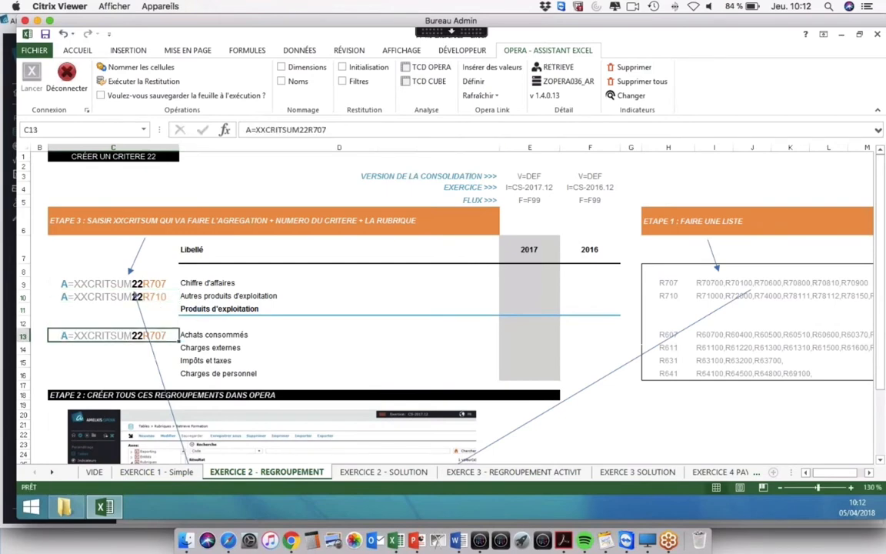
pyautogui.click(340, 129)
pyautogui.press('BackSpace')
pyautogui.press('BackSpace')
pyautogui.press('BackSpace')
pyautogui.write('6')
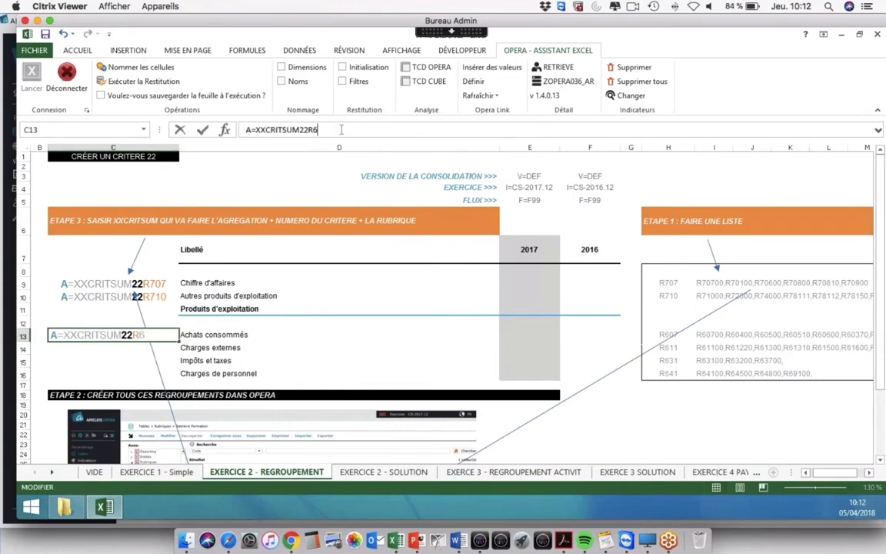
pyautogui.write('07')
pyautogui.click(385, 284)
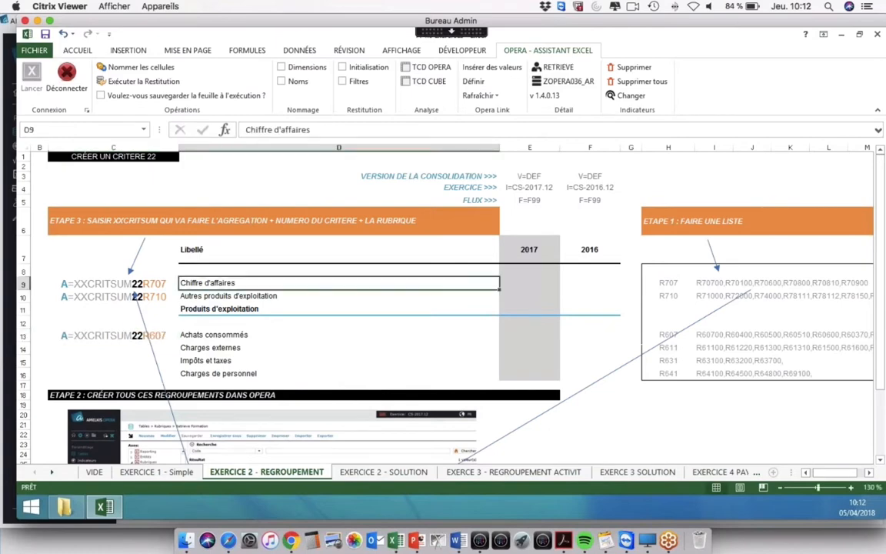
# Define the Opera Link with row range $C$9:$C$13, column range $E$3:$F$5 and the Consolidé amount.
pyautogui.click(475, 83)
pyautogui.moveTo(89, 283); pyautogui.dragTo(111, 336)
pyautogui.click(449, 278)
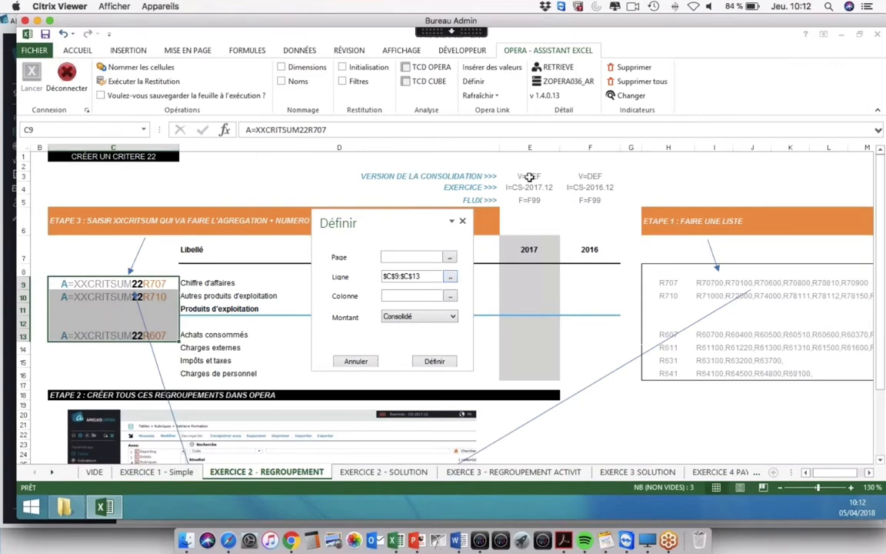
pyautogui.moveTo(529, 177); pyautogui.dragTo(583, 197)
pyautogui.click(450, 296)
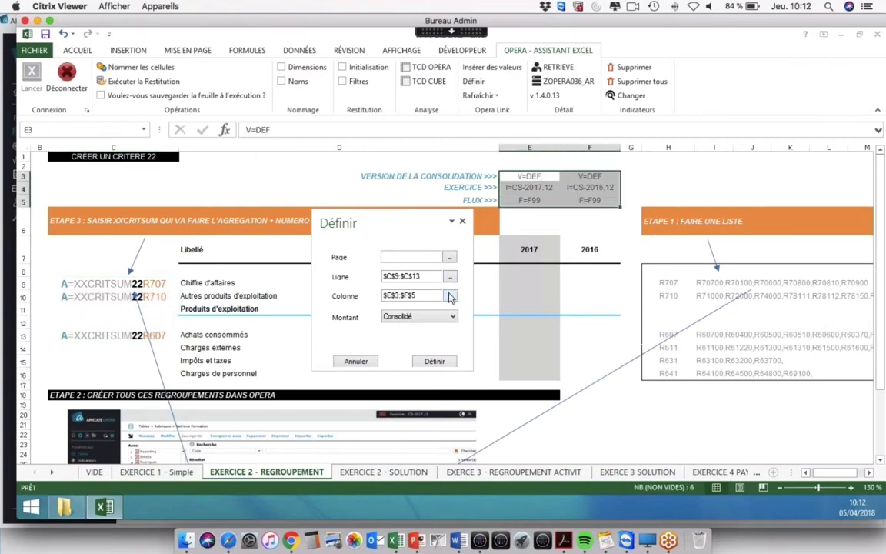
pyautogui.click(434, 360)
# Check the CONSDATA formula in cell E9 and refresh the Opera Link values.
pyautogui.click(531, 282)
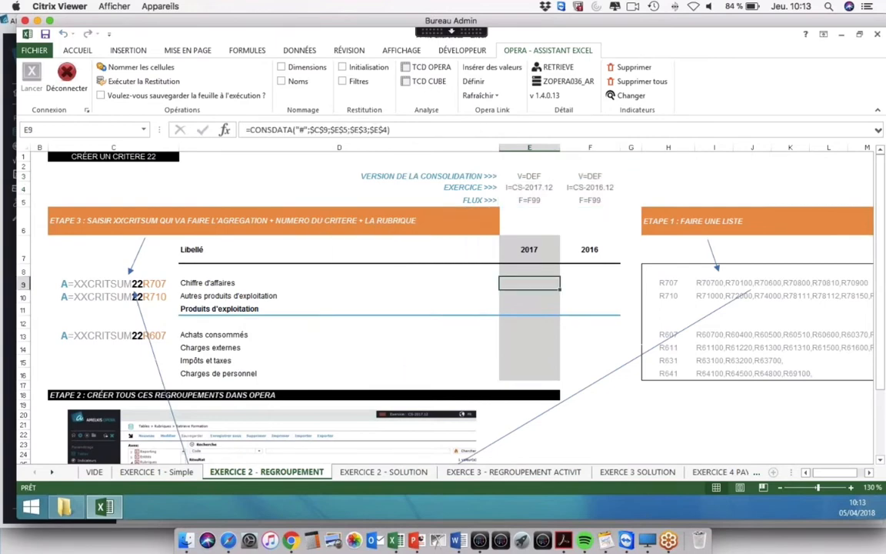
pyautogui.click(339, 129)
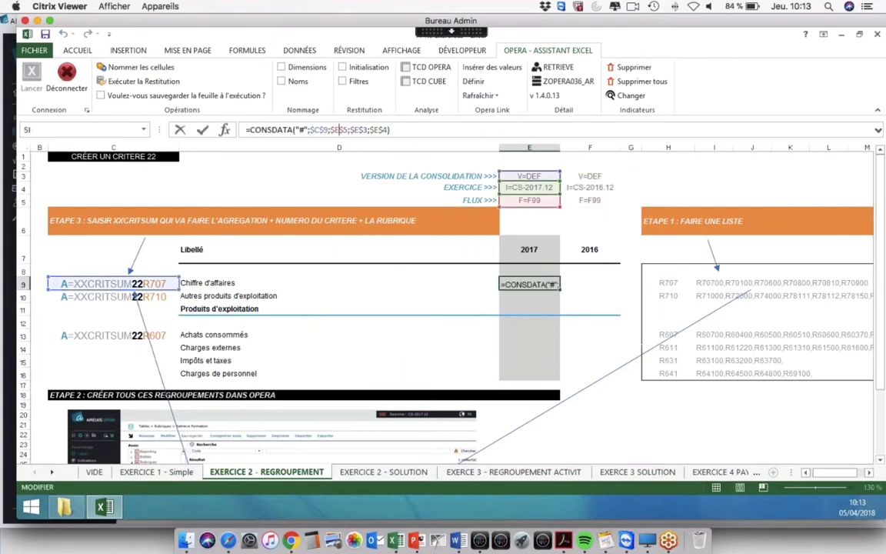
pyautogui.press('Return')
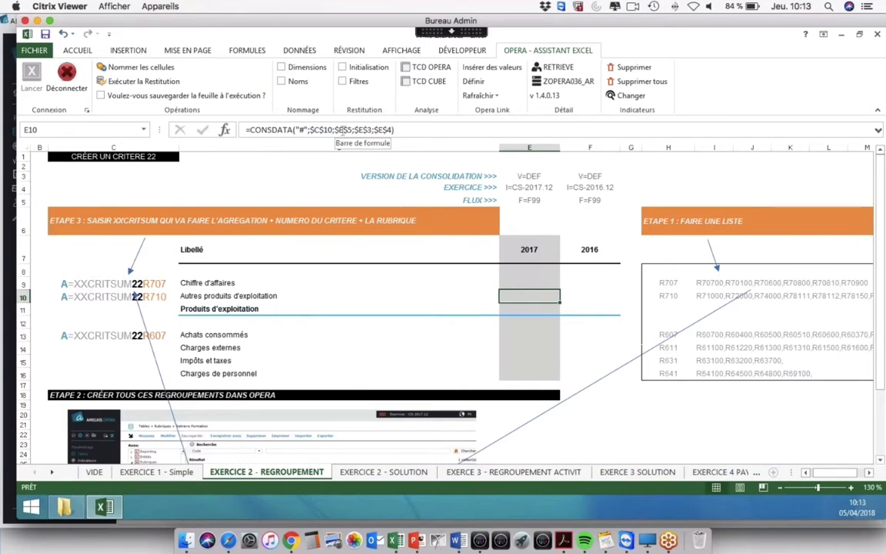
pyautogui.click(479, 95)
pyautogui.click(490, 127)
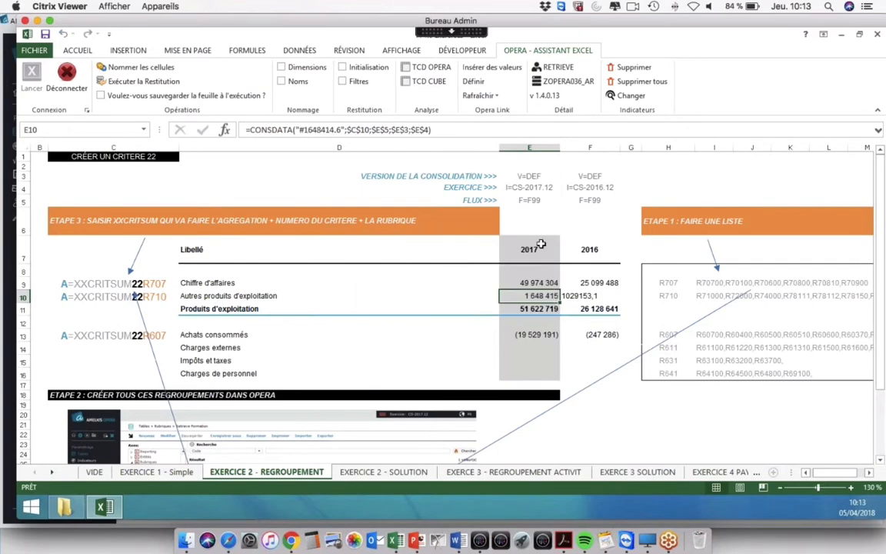
# Copy the number formatting of cell F9 to F10, the 2016 figure for Autres produits d'exploitation.
pyautogui.click(542, 282)
pyautogui.click(593, 283)
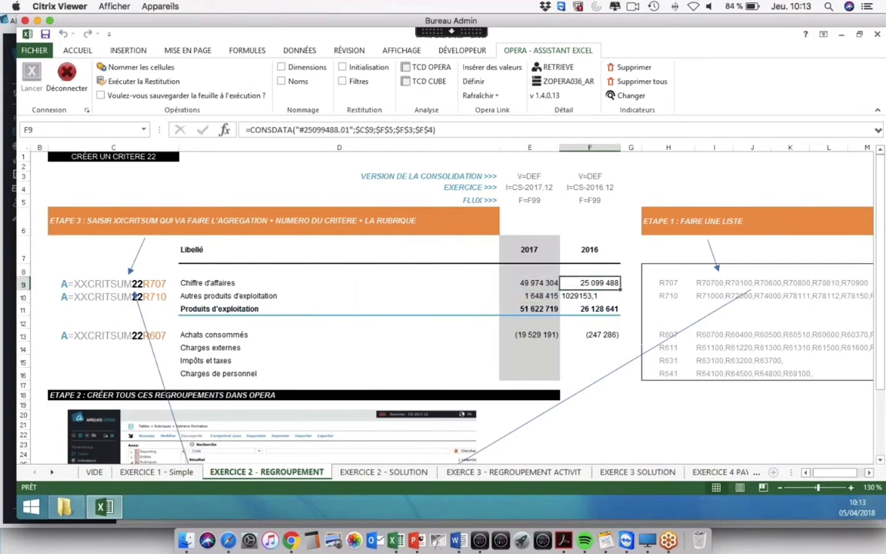
pyautogui.click(76, 50)
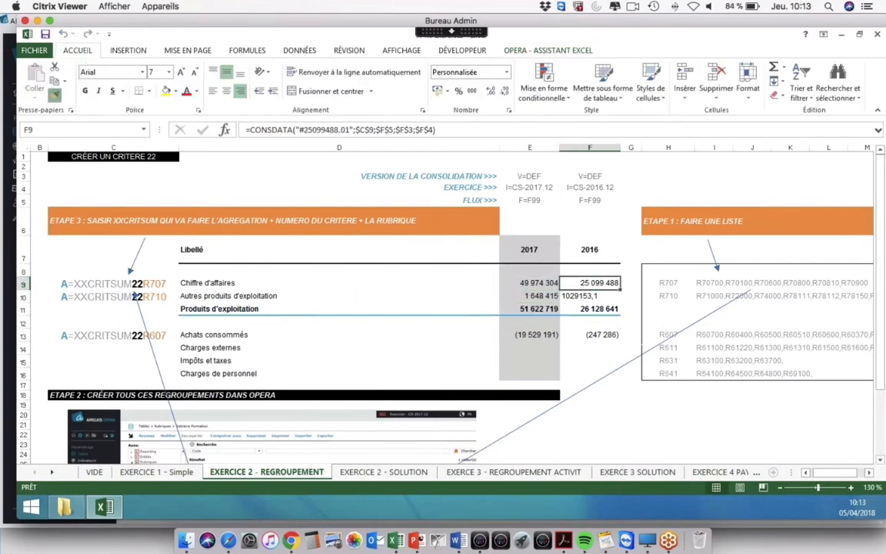
pyautogui.click(55, 93)
pyautogui.click(589, 295)
# Compare the 2017 Chiffre d'affaires in E9 with the SOMME formula in D9 of the EXERCICE 1 - Simple sheet.
pyautogui.click(530, 282)
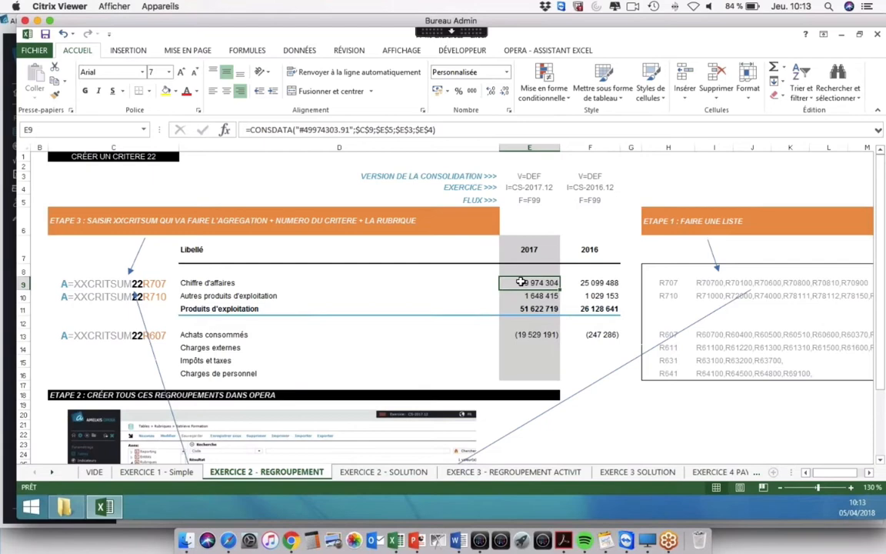
pyautogui.click(175, 472)
pyautogui.click(530, 269)
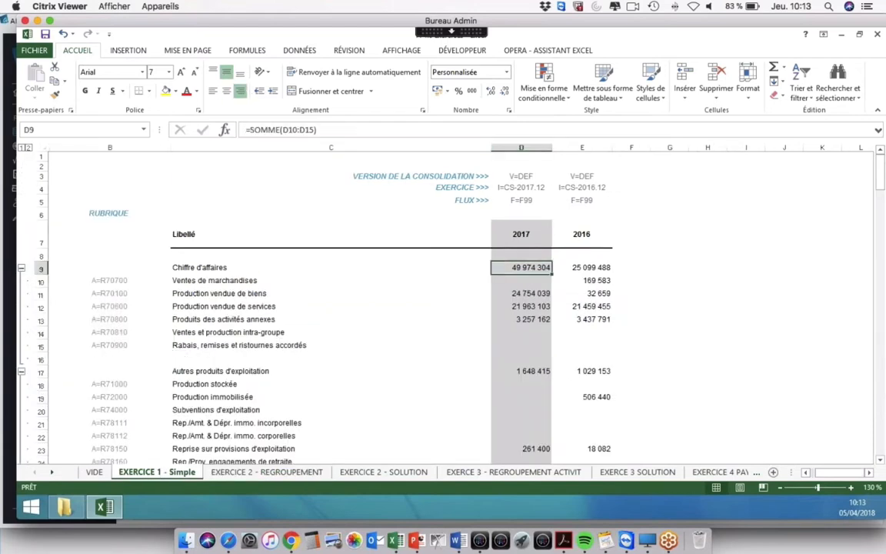
pyautogui.press('F2')
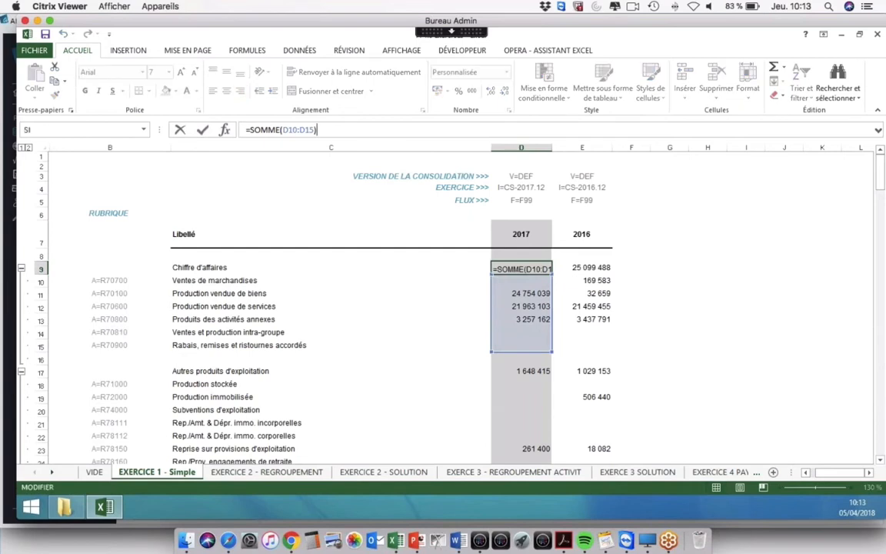
pyautogui.press('Return')
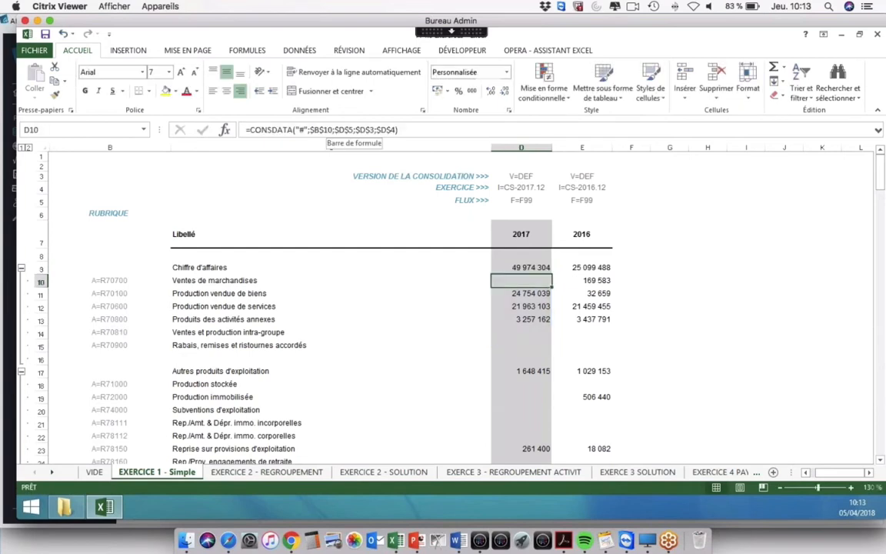
pyautogui.click(257, 472)
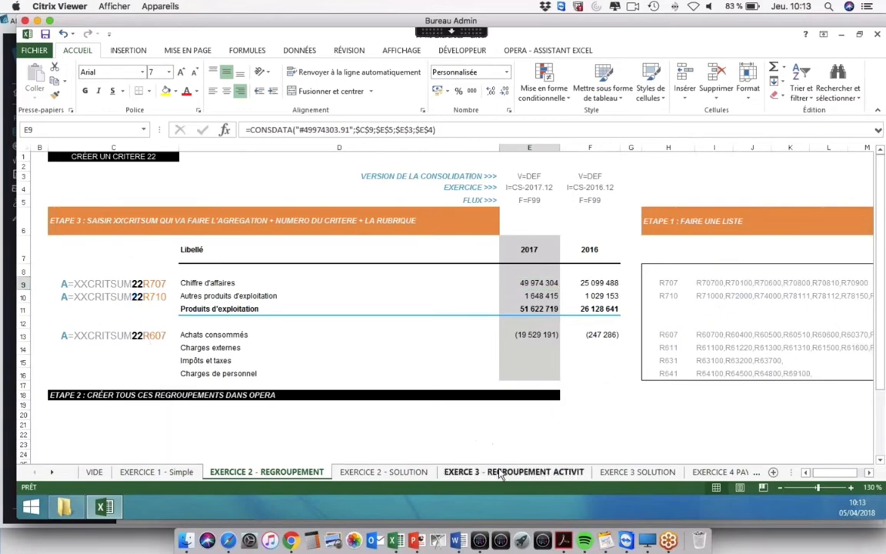
# Open the EXERCE 3 - REGROUPEMENT ACTIVIT sheet and switch to Amelkis Opera's Entités list.
pyautogui.click(498, 472)
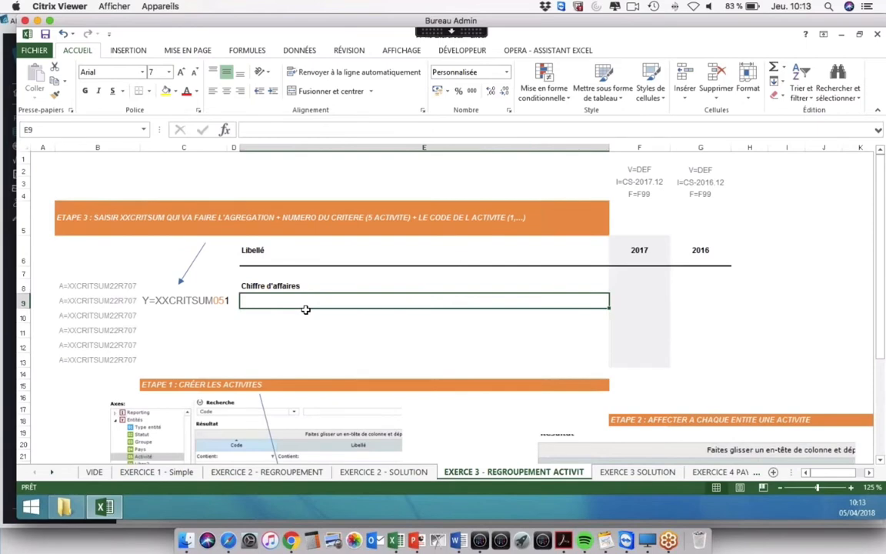
pyautogui.click(479, 541)
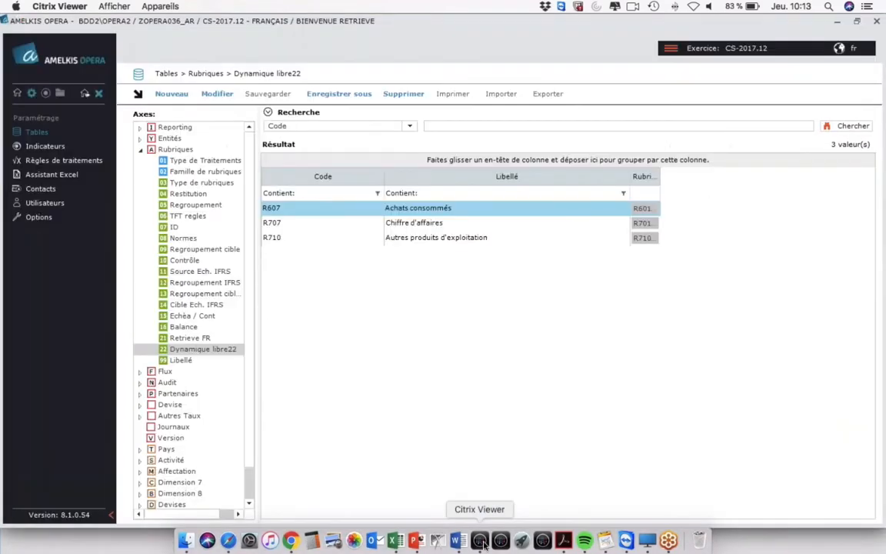
pyautogui.click(97, 93)
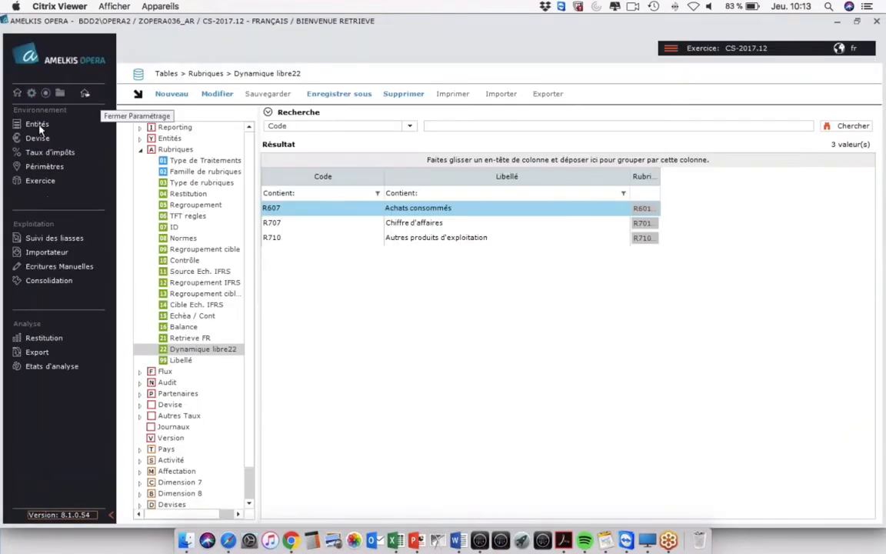
pyautogui.click(37, 125)
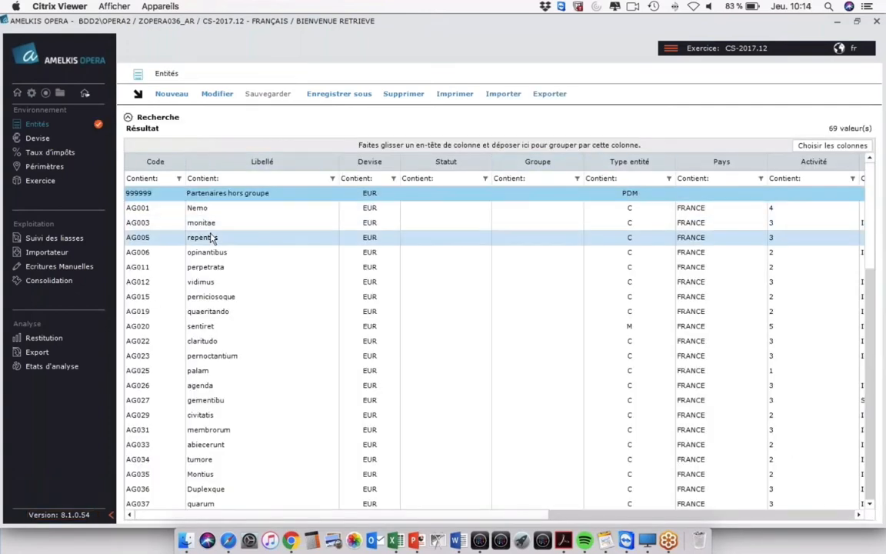
pyautogui.click(212, 239)
pyautogui.click(208, 310)
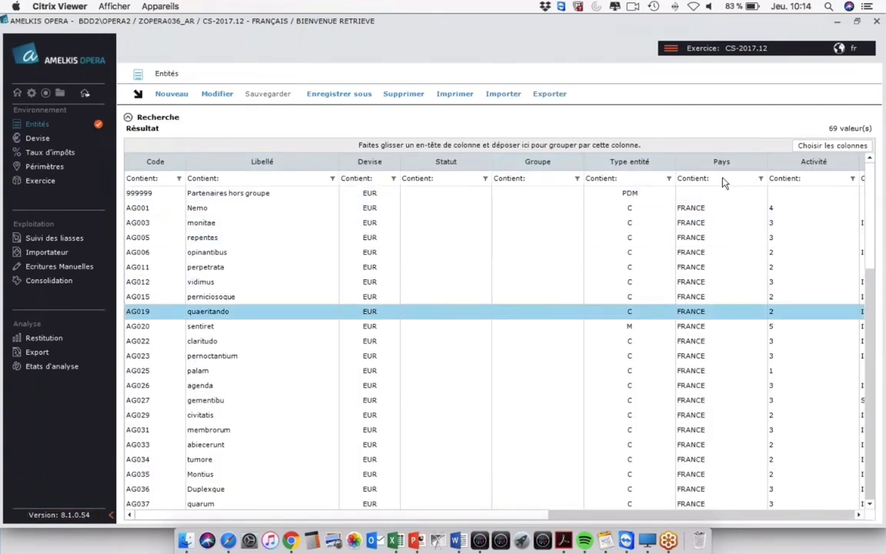
# Move the Activité column directly after Libellé in the entities list and examine the activity codes assigned to the entities.
pyautogui.moveTo(773, 163); pyautogui.dragTo(364, 164)
pyautogui.click(362, 238)
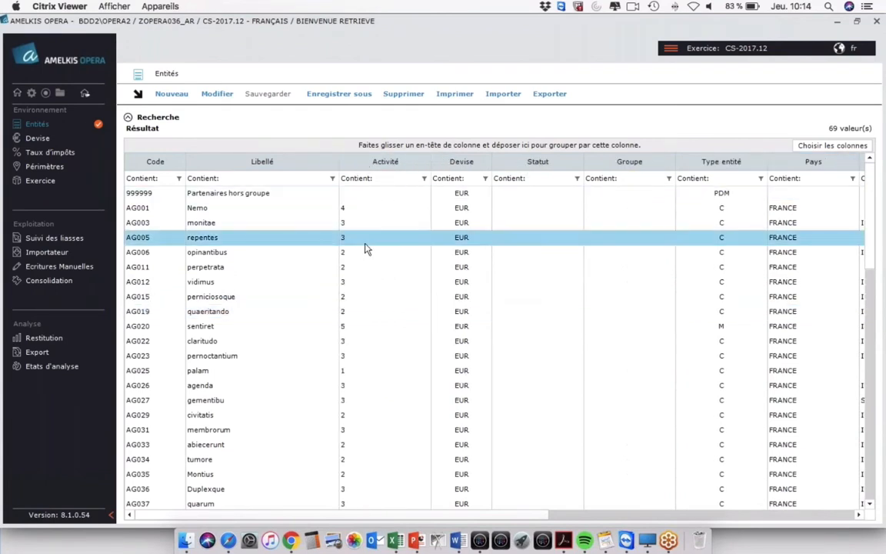
pyautogui.click(365, 267)
pyautogui.click(346, 311)
pyautogui.click(342, 326)
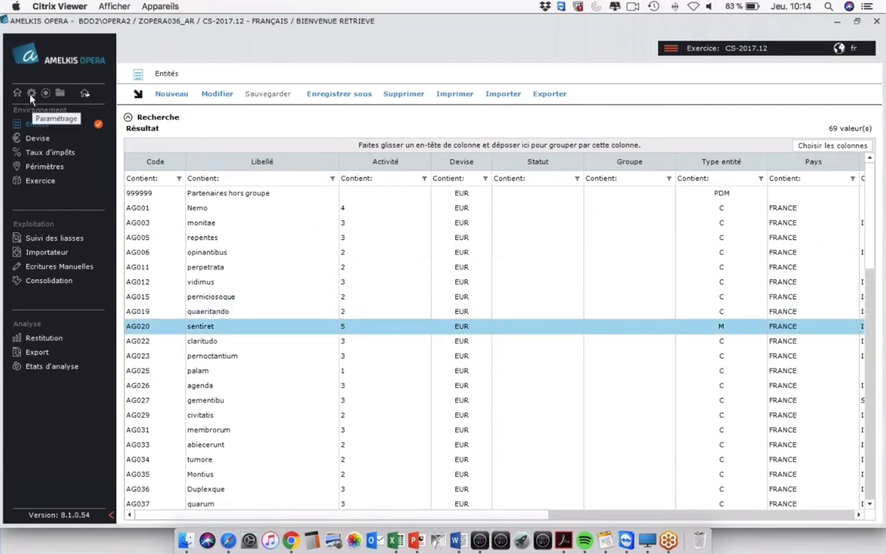
# Open the 05 Activité criterion of the Entités axis in Opera's parameter tables.
pyautogui.click(32, 92)
pyautogui.click(37, 133)
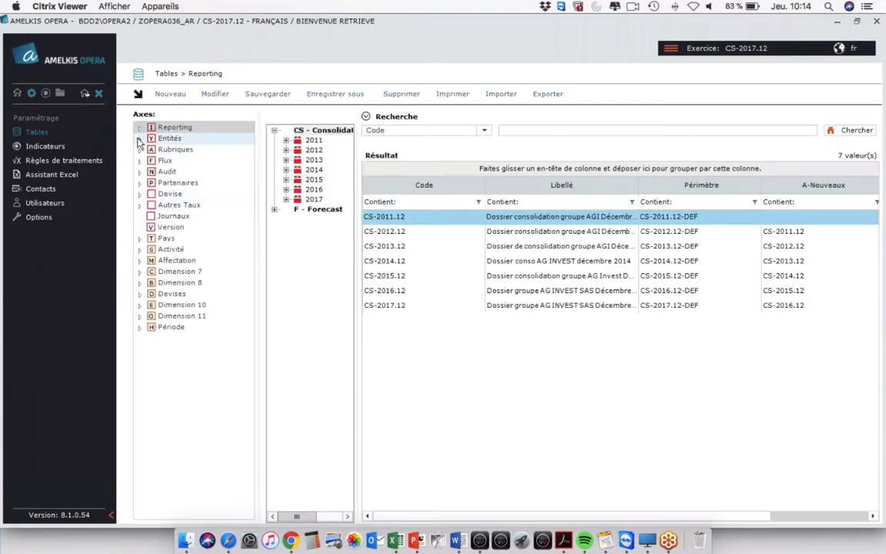
pyautogui.click(139, 139)
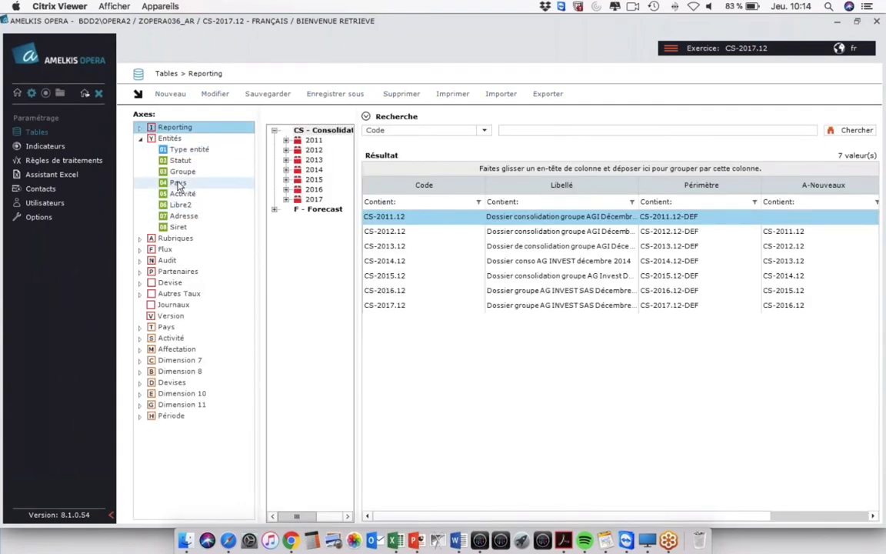
pyautogui.click(170, 139)
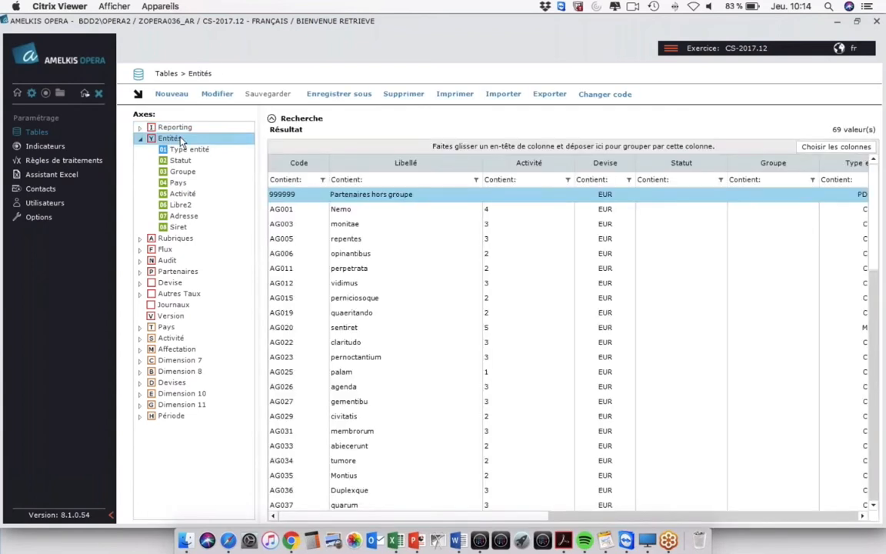
pyautogui.click(181, 195)
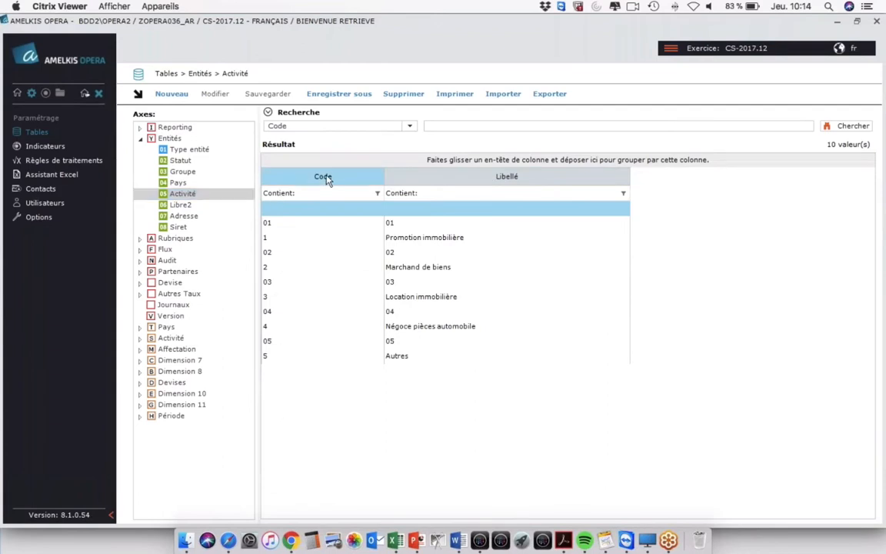
# Sort the activities by code and review codes 1 to 5, from Promotion immobilière to Autres.
pyautogui.click(381, 300)
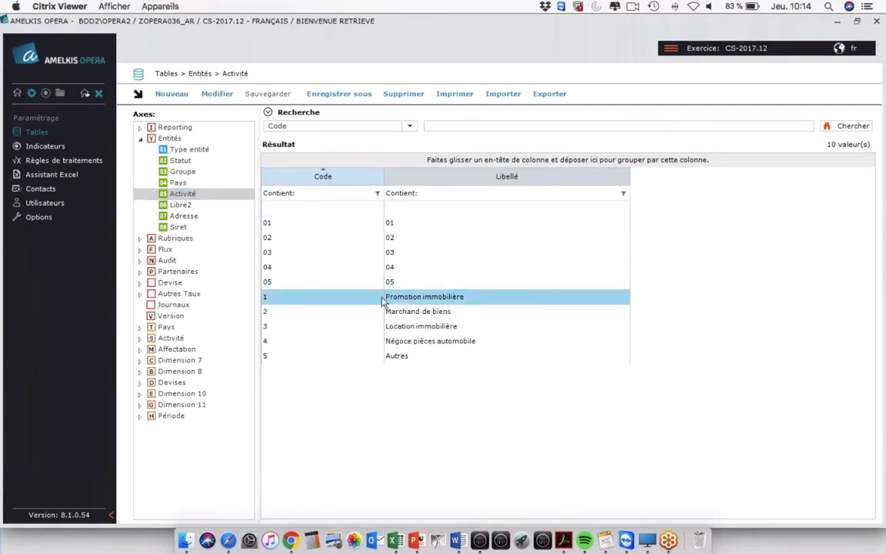
pyautogui.click(365, 314)
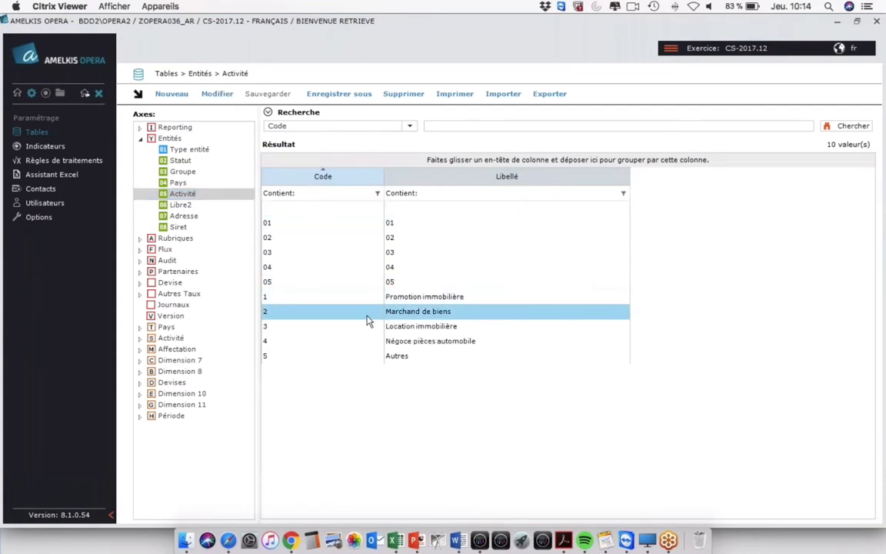
pyautogui.click(446, 328)
pyautogui.click(424, 342)
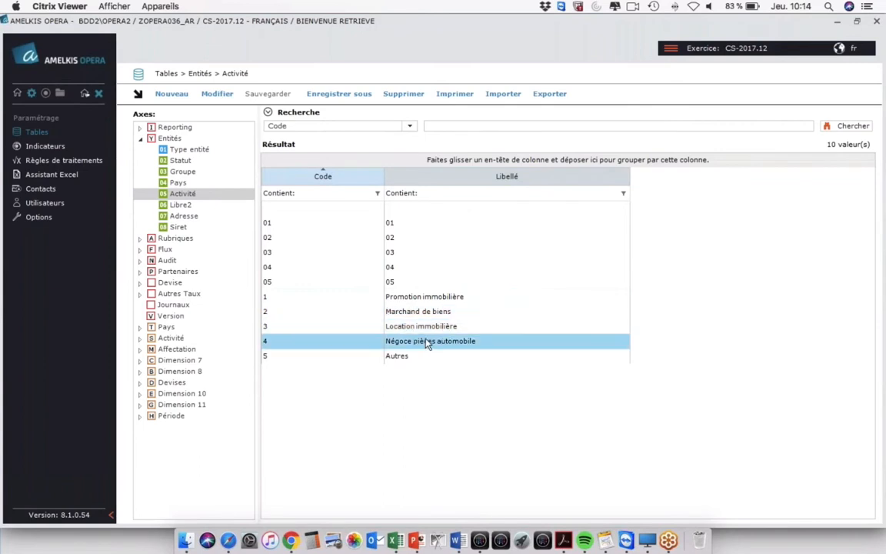
pyautogui.click(411, 356)
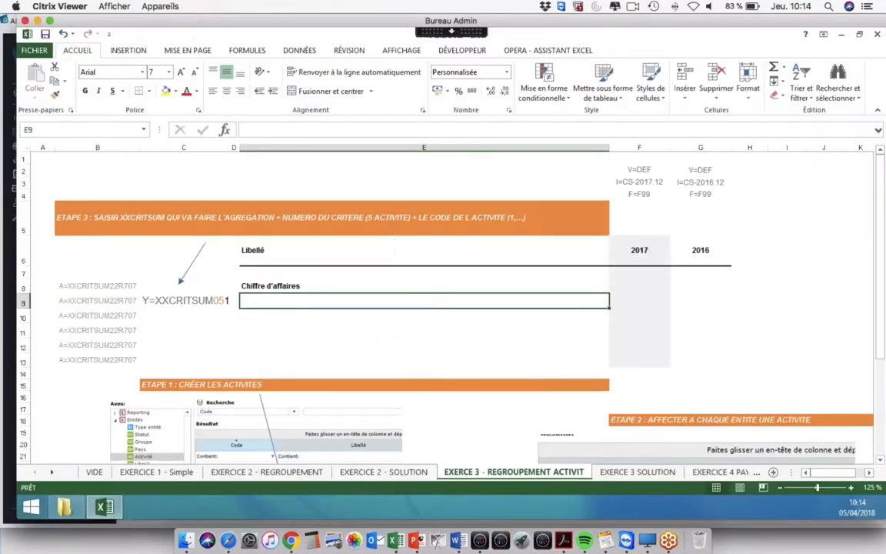
# Switch to Excel and compare the A=XXCRITSUM22R707 codes in column B with the Y=XXCRITSUM051 code in cell C9.
pyautogui.click(190, 300)
pyautogui.click(94, 289)
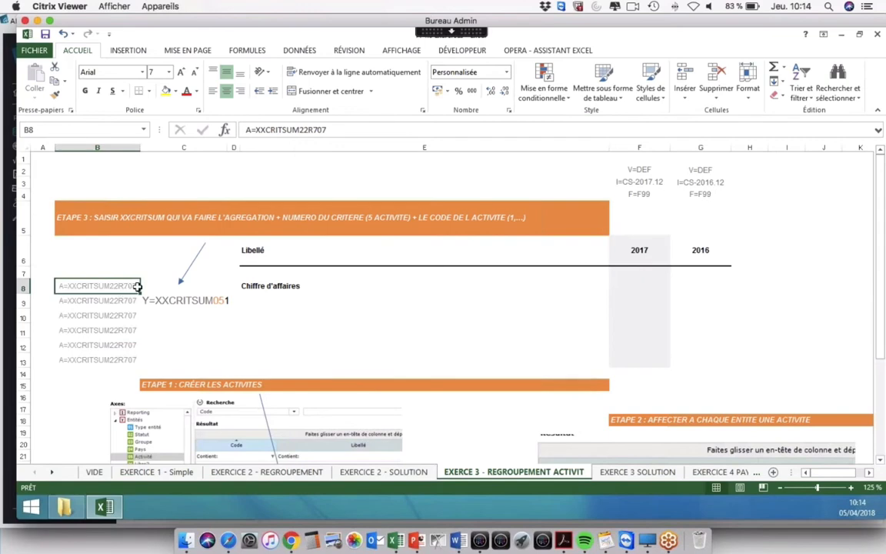
pyautogui.press('Down')
pyautogui.press('Right')
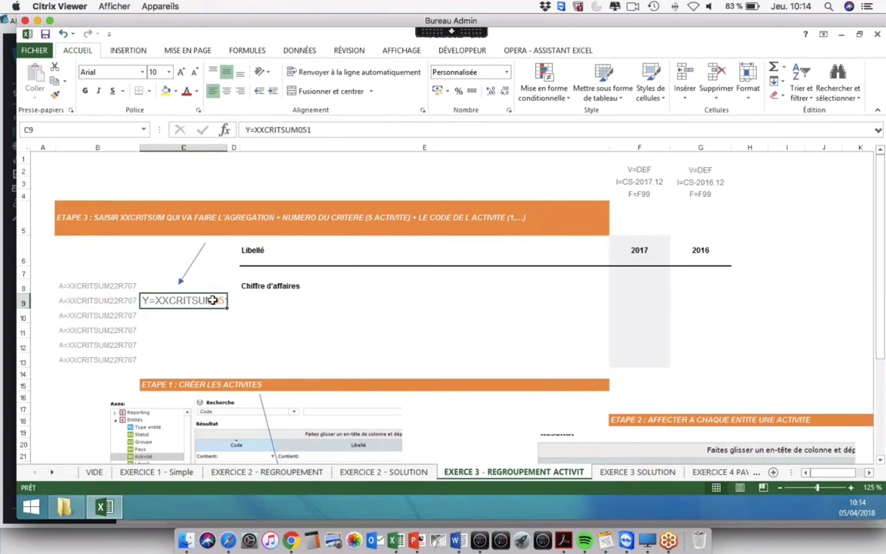
pyautogui.press('Left')
pyautogui.press('Right')
pyautogui.click(103, 301)
pyautogui.click(172, 300)
# Examine the Y axis letter and criterion number 05 in cell C9's code against Opera's Entités axis and Activité criterion.
pyautogui.moveTo(245, 129); pyautogui.dragTo(249, 129)
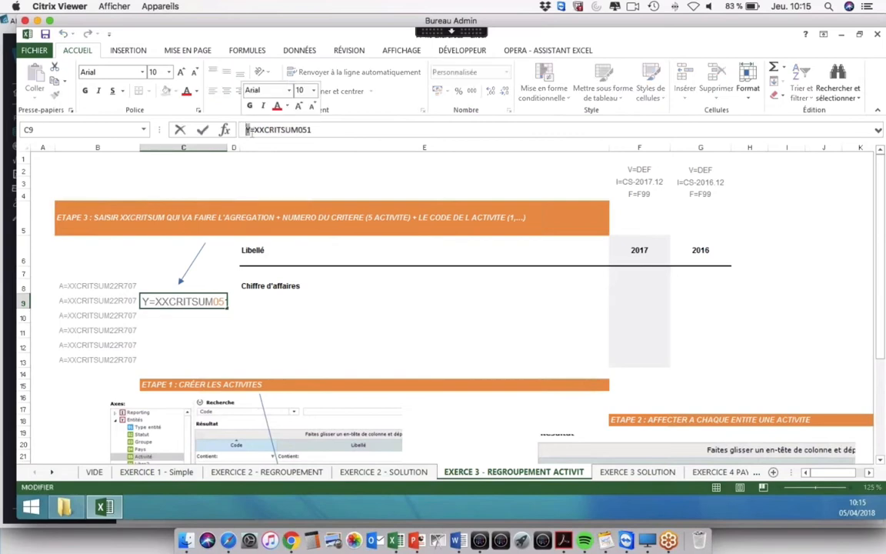
pyautogui.click(10, 132)
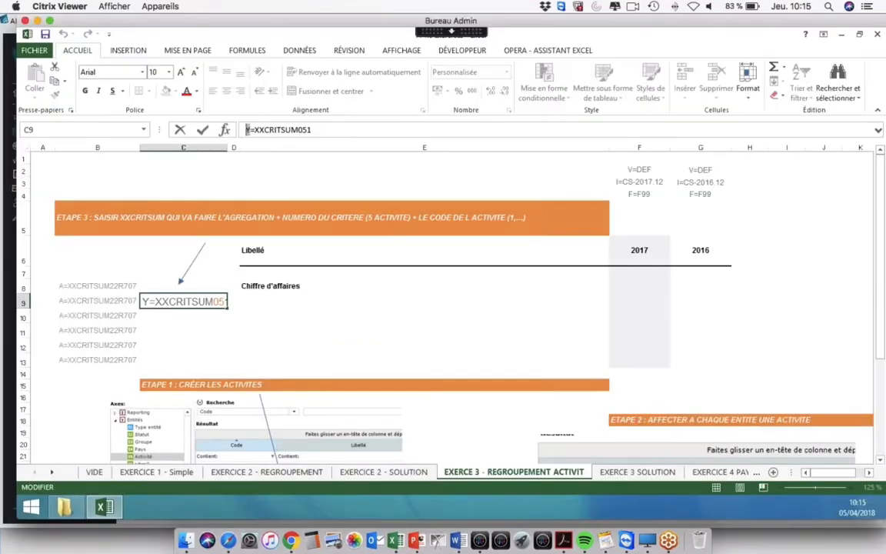
pyautogui.moveTo(148, 301); pyautogui.dragTo(140, 301)
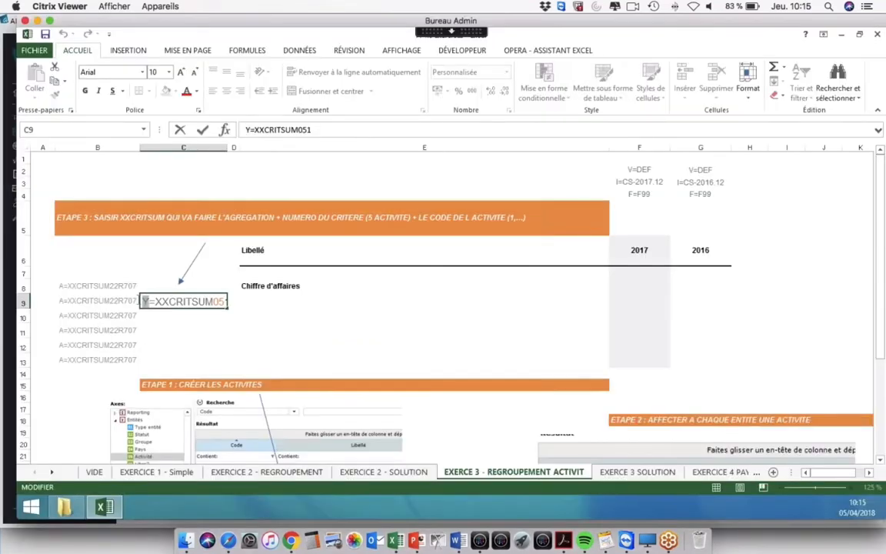
pyautogui.click(187, 301)
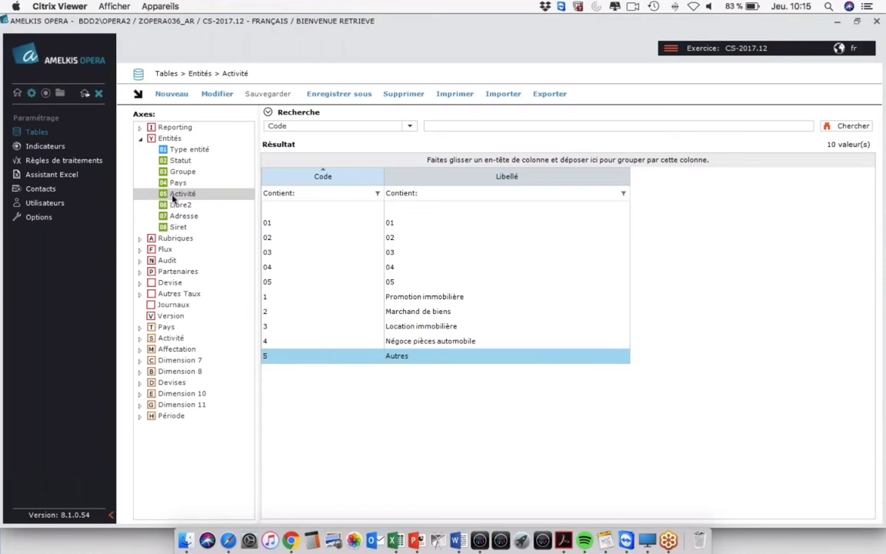
pyautogui.press('super+Tab')
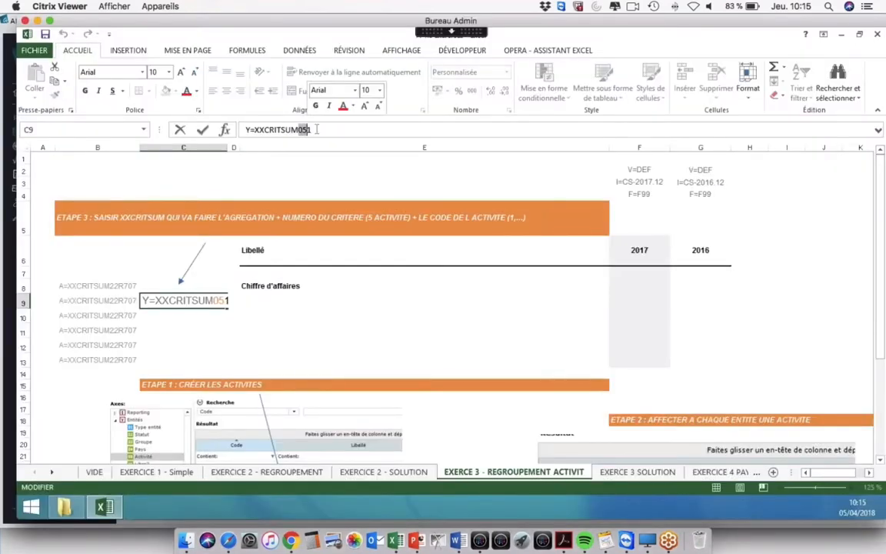
# Compare the final 1 of cell C9's code with activity code 1, Promotion immobilière, in Opera's Activité table.
pyautogui.press('super+Tab')
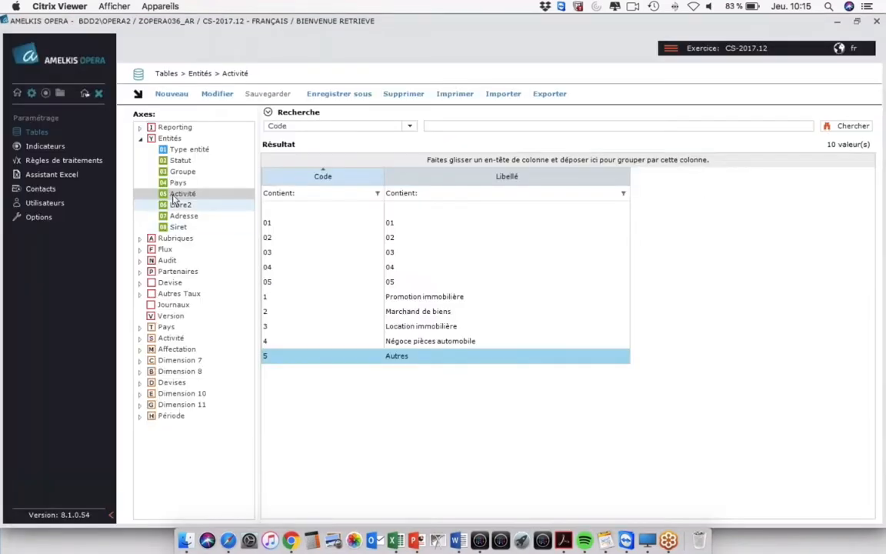
pyautogui.click(293, 301)
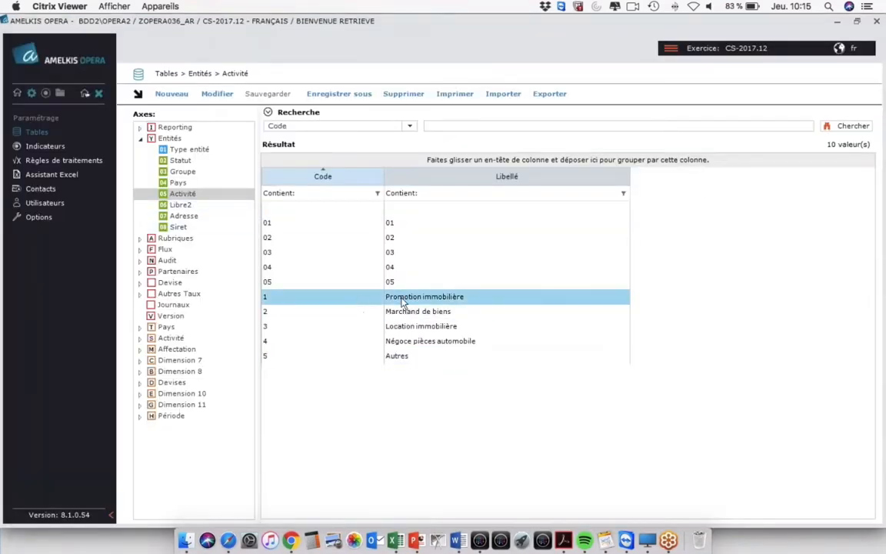
pyautogui.press('super+Tab')
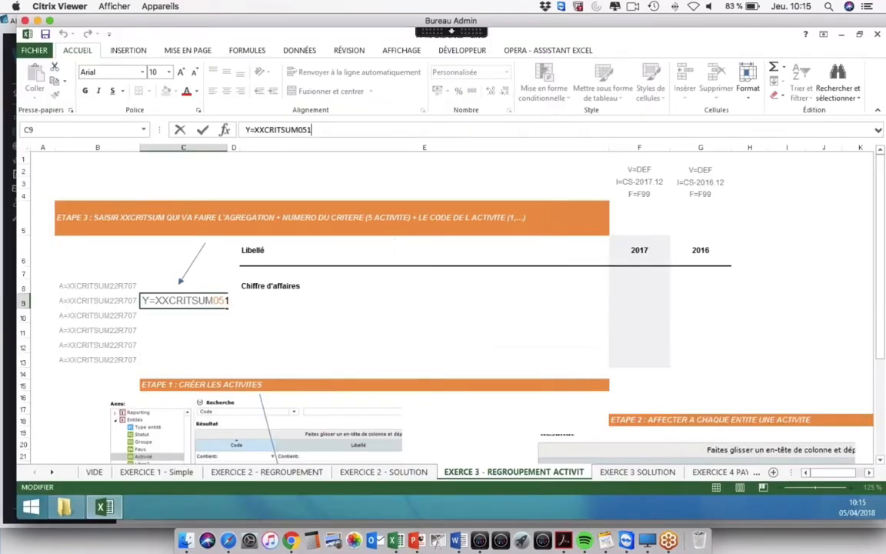
pyautogui.click(263, 311)
pyautogui.click(216, 301)
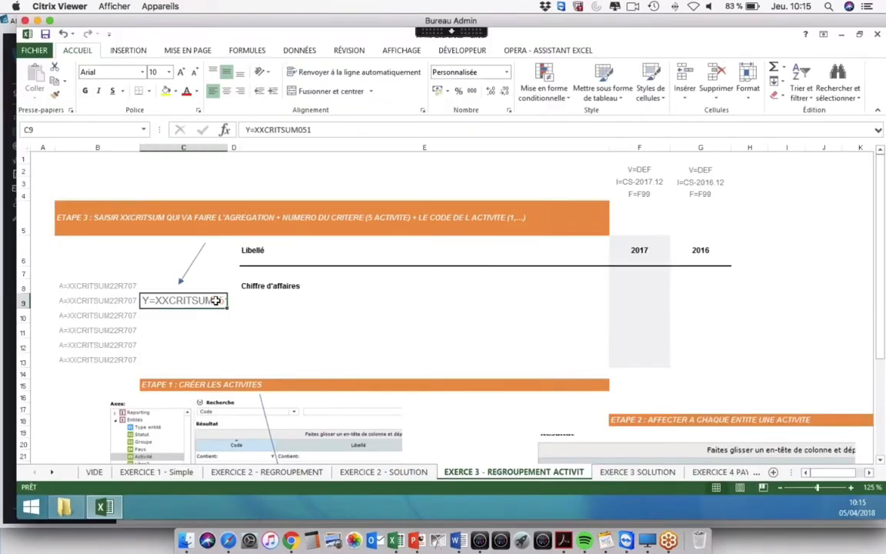
pyautogui.click(614, 299)
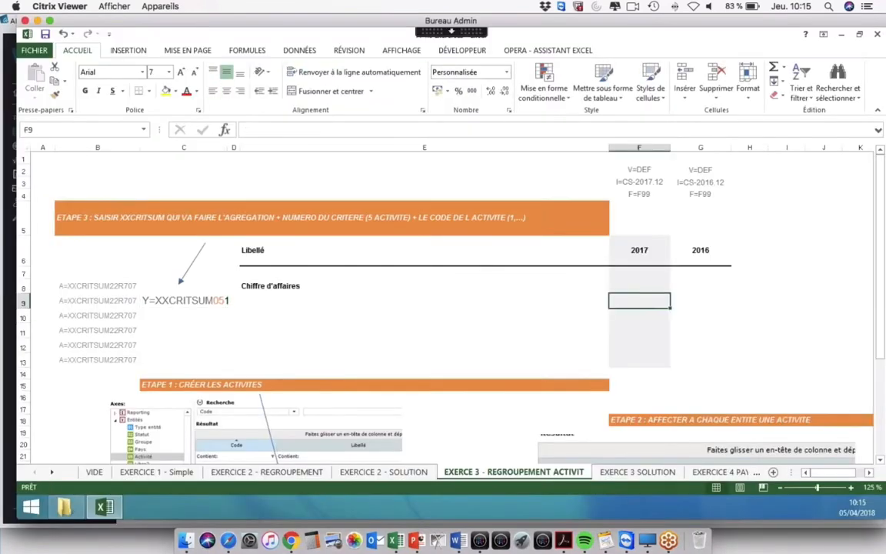
pyautogui.click(308, 299)
pyautogui.press('super+Tab')
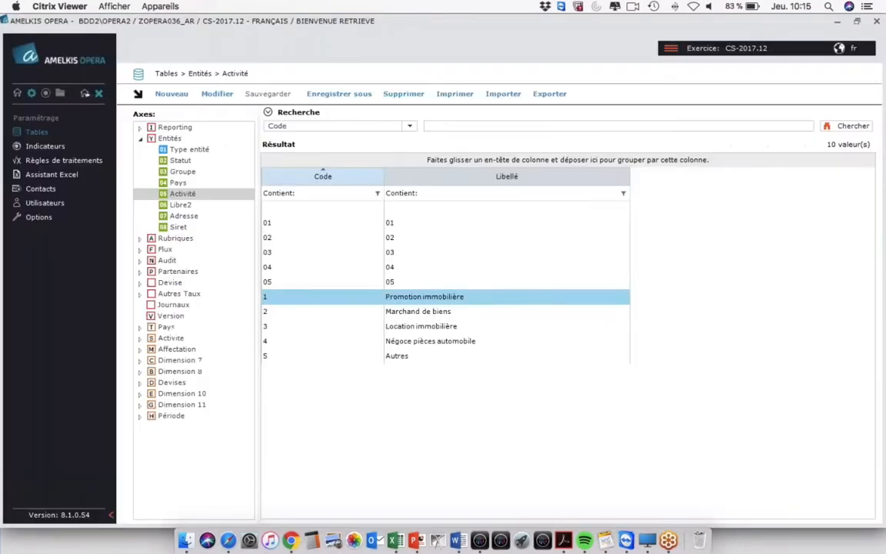
pyautogui.press('super+Tab')
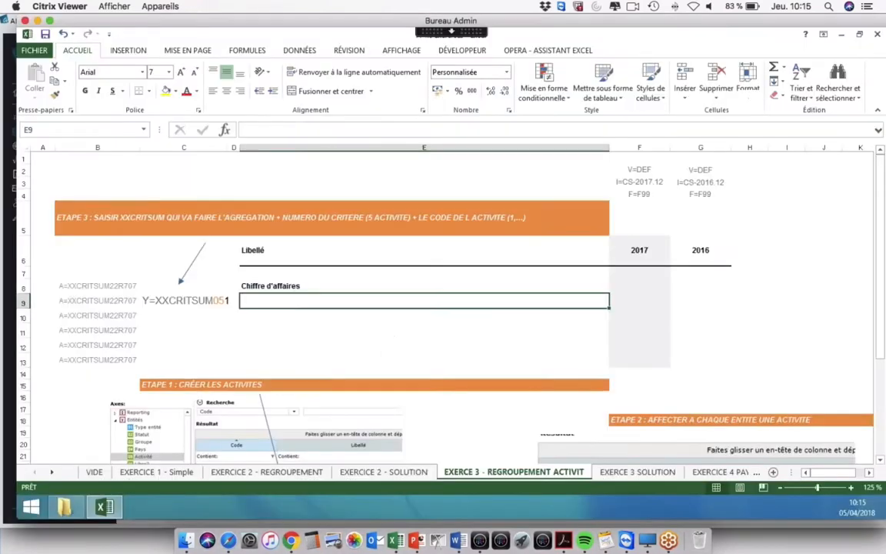
# Define an Opera Link for row 9 with B9:C9 as Ligne, F2:G4 as Colonne and Consolidé as Montant.
pyautogui.click(631, 297)
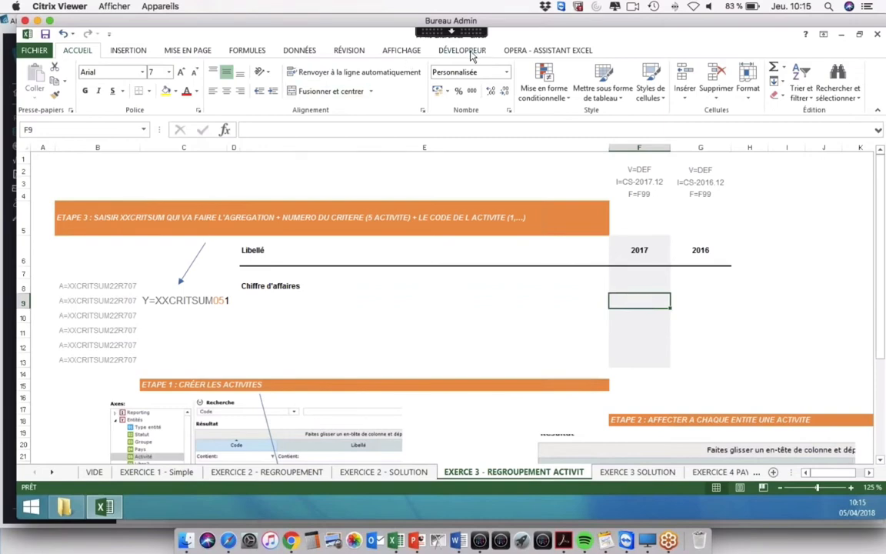
pyautogui.click(538, 51)
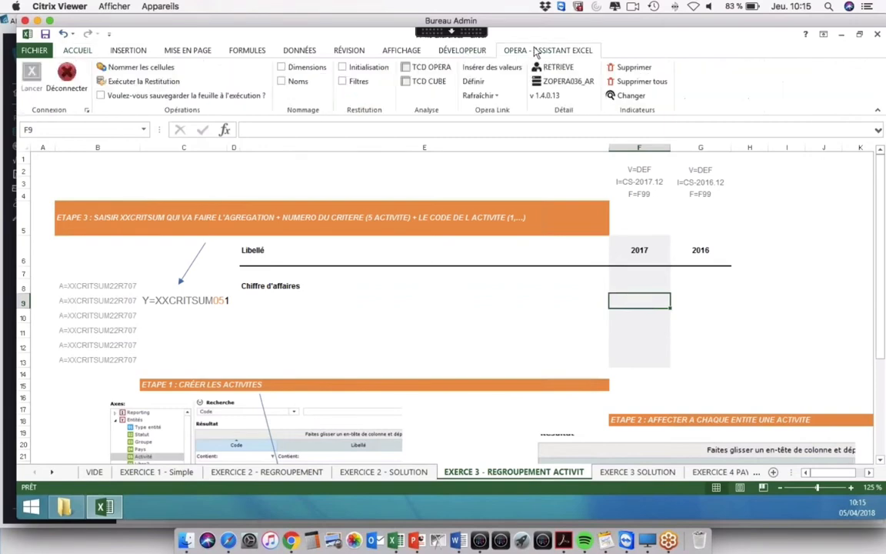
pyautogui.click(473, 83)
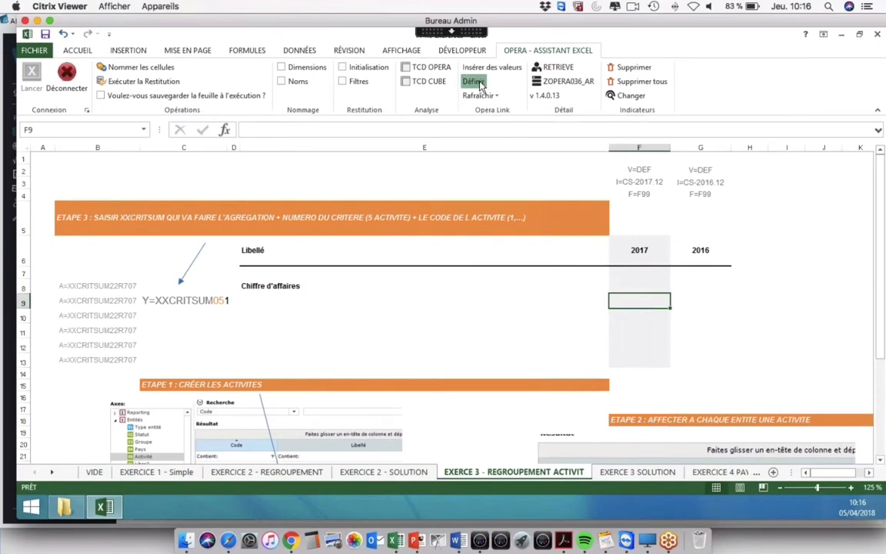
pyautogui.moveTo(83, 301); pyautogui.dragTo(220, 300)
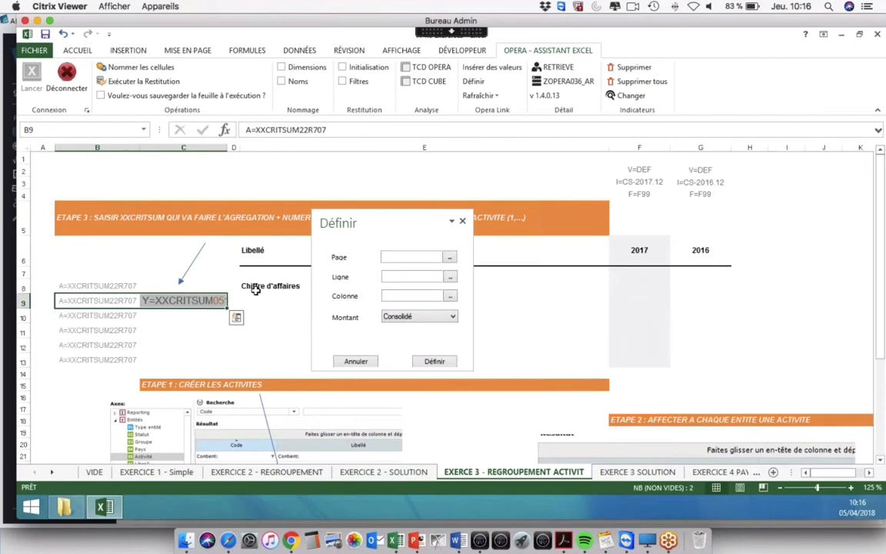
pyautogui.click(451, 277)
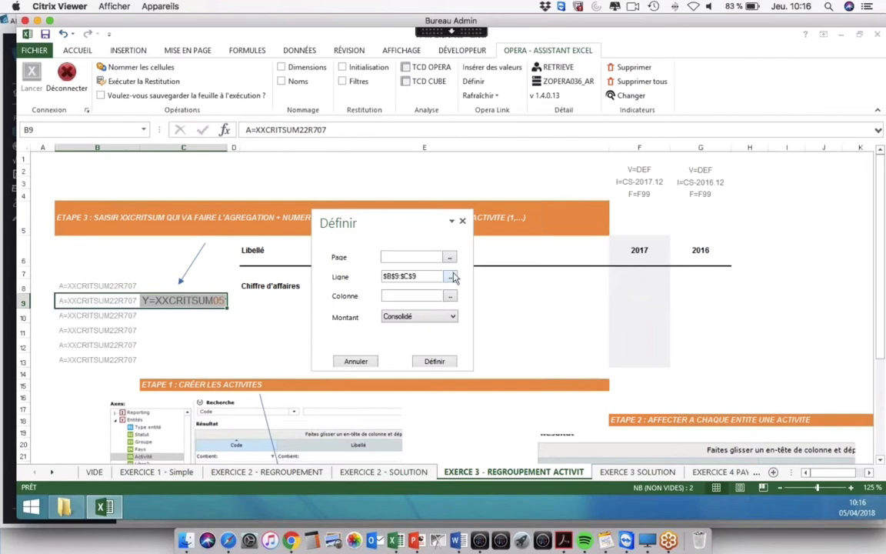
pyautogui.moveTo(638, 170); pyautogui.dragTo(671, 193)
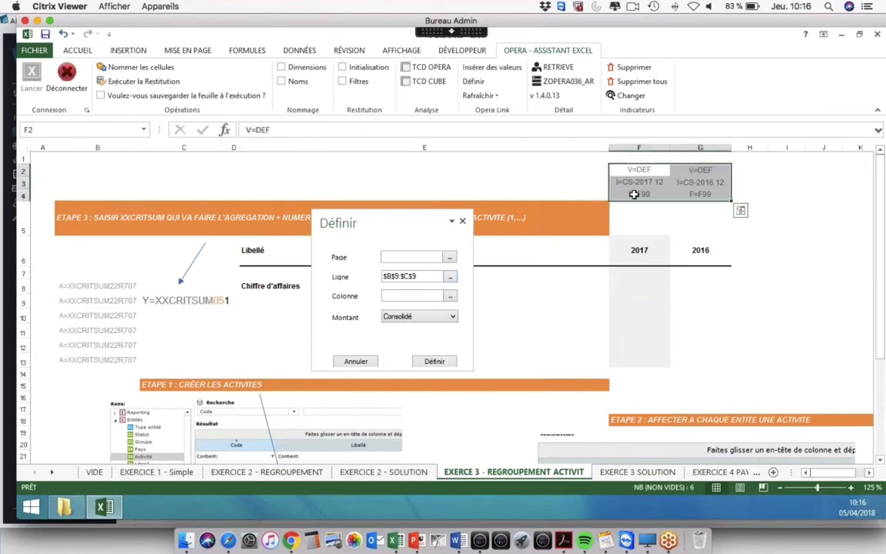
pyautogui.click(451, 297)
pyautogui.click(434, 361)
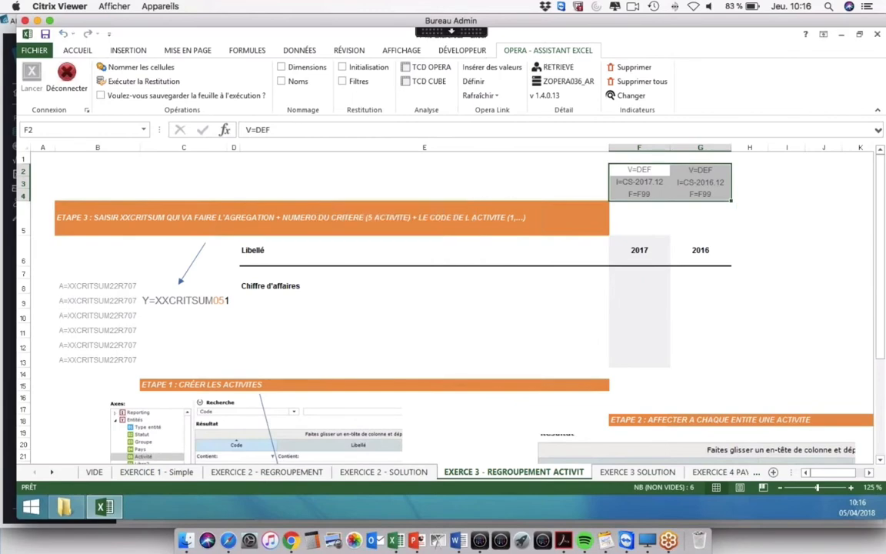
# Refresh the sheet's Opera Link values to retrieve the row 9 amounts for 2017 and 2016.
pyautogui.click(638, 300)
pyautogui.click(477, 96)
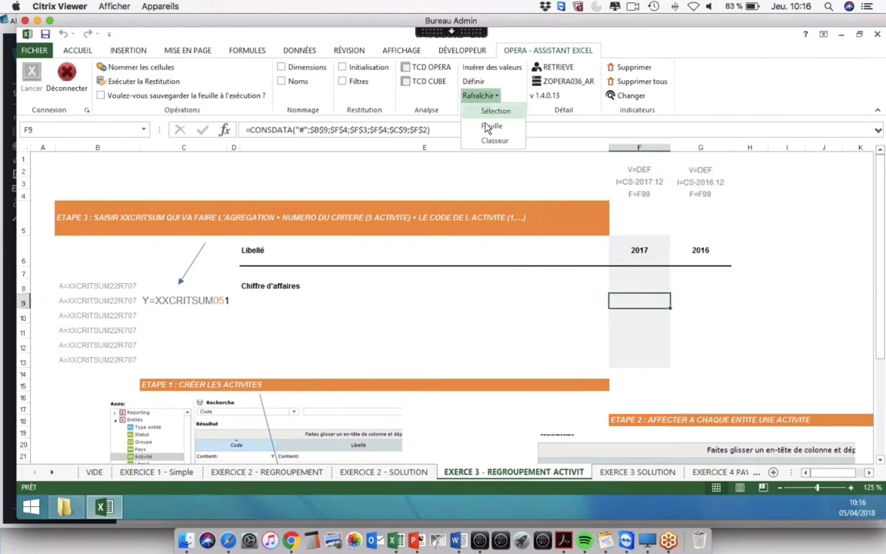
pyautogui.click(471, 127)
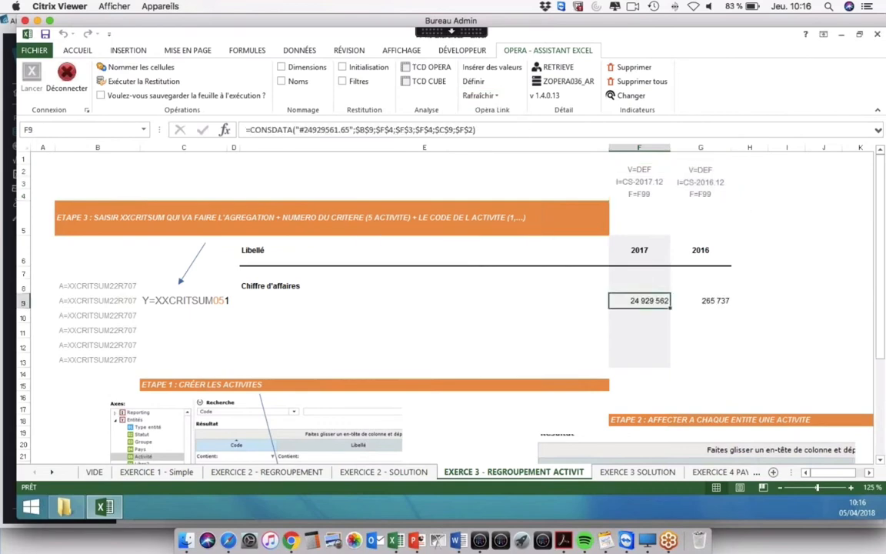
# Enter the label Promotion immo in cell E9 under Chiffre d'affaires.
pyautogui.click(259, 300)
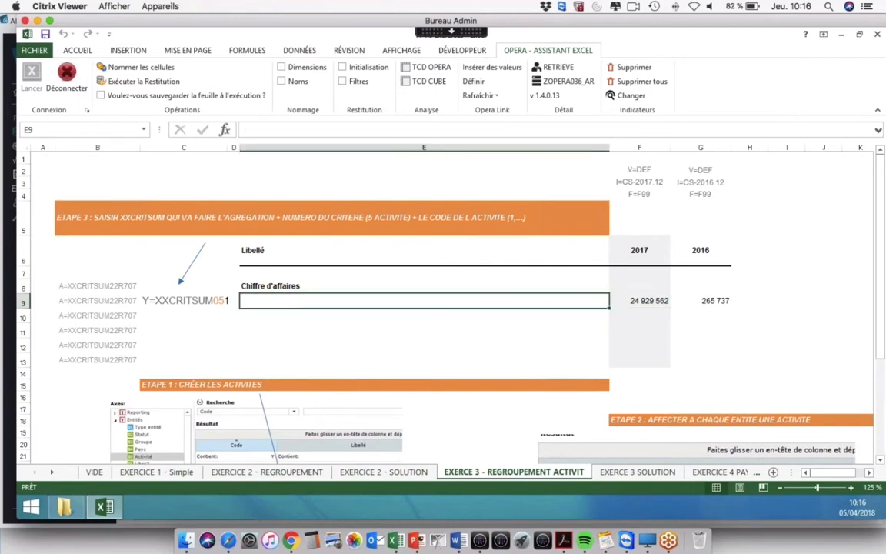
pyautogui.doubleClick(332, 306)
pyautogui.write('Promot')
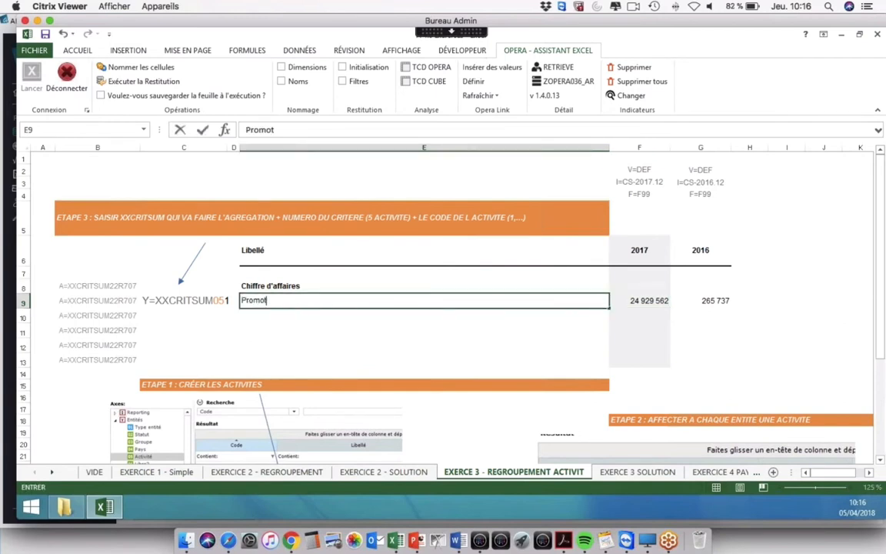
pyautogui.write('ion immo')
pyautogui.press('Return')
pyautogui.moveTo(273, 300); pyautogui.dragTo(297, 360)
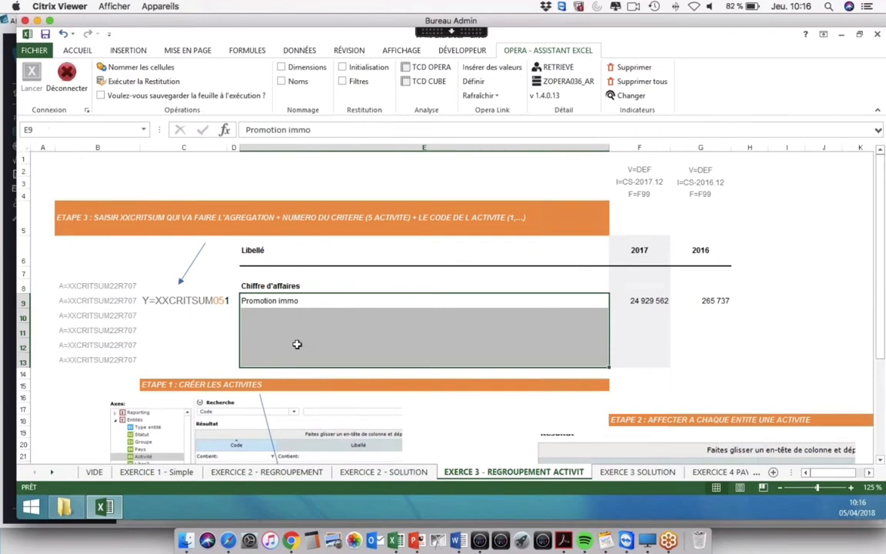
pyautogui.click(296, 344)
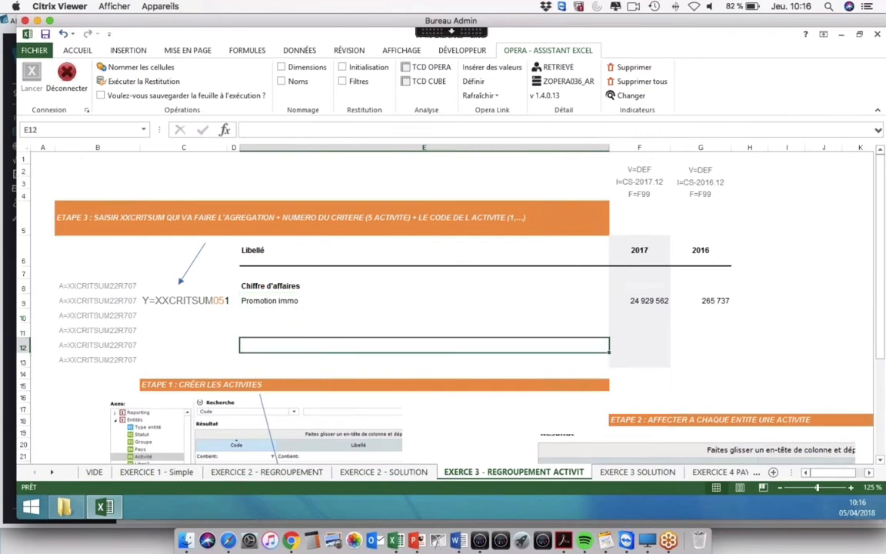
# Copy the Y=XXCRITSUM051 code from cell C9 into cells C10 to C13.
pyautogui.click(199, 304)
pyautogui.hotkey('ctrl', 'c')
pyautogui.press('Down')
pyautogui.hotkey('ctrl', 'v')
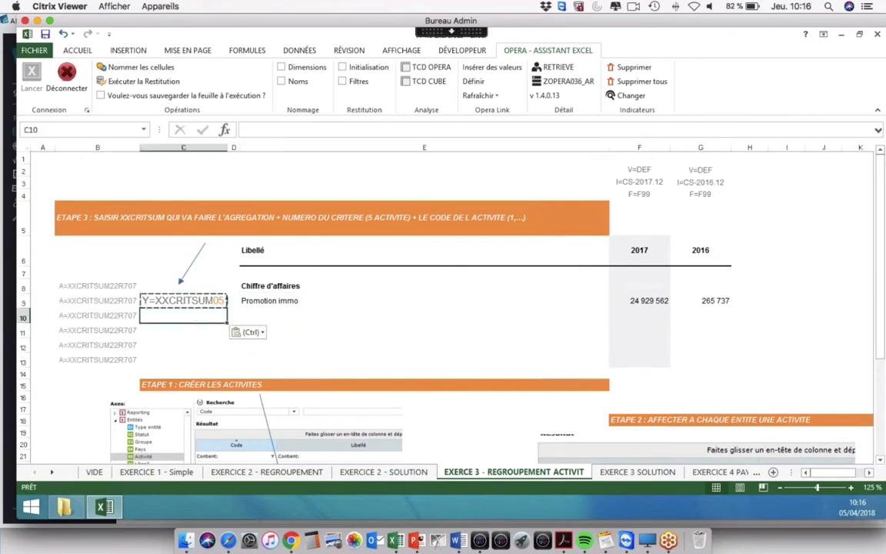
pyautogui.press('Down')
pyautogui.hotkey('ctrl', 'v')
pyautogui.press('Down')
pyautogui.hotkey('ctrl', 'v')
pyautogui.press('Down')
pyautogui.hotkey('ctrl', 'v')
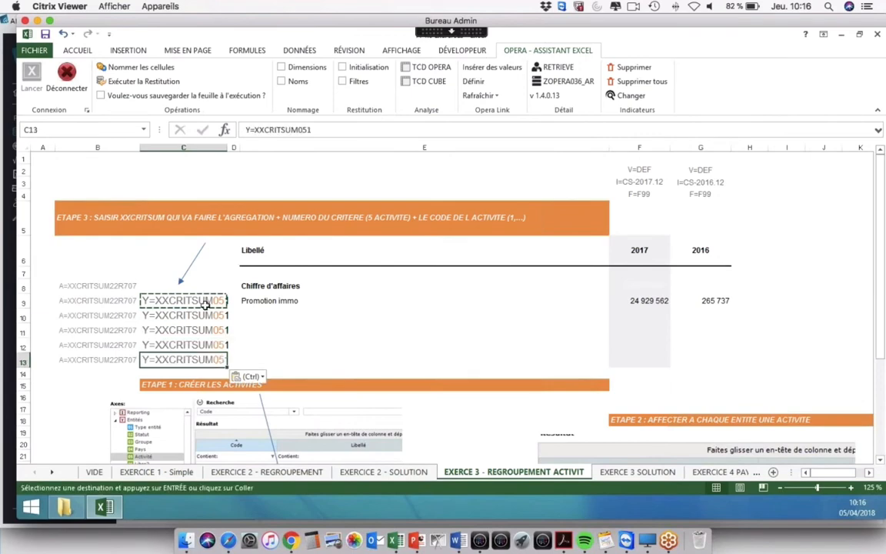
# Change the code in C10 to Y=XXCRITSUM052 and the code in C11 to Y=XXCRITSUM053.
pyautogui.click(205, 312)
pyautogui.click(348, 131)
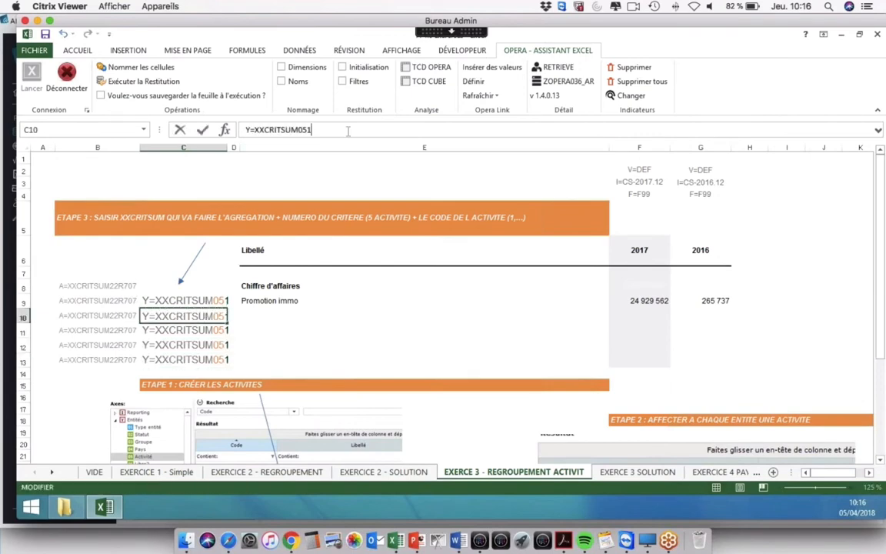
pyautogui.press('BackSpace')
pyautogui.write('2')
pyautogui.press('Return')
pyautogui.click(347, 131)
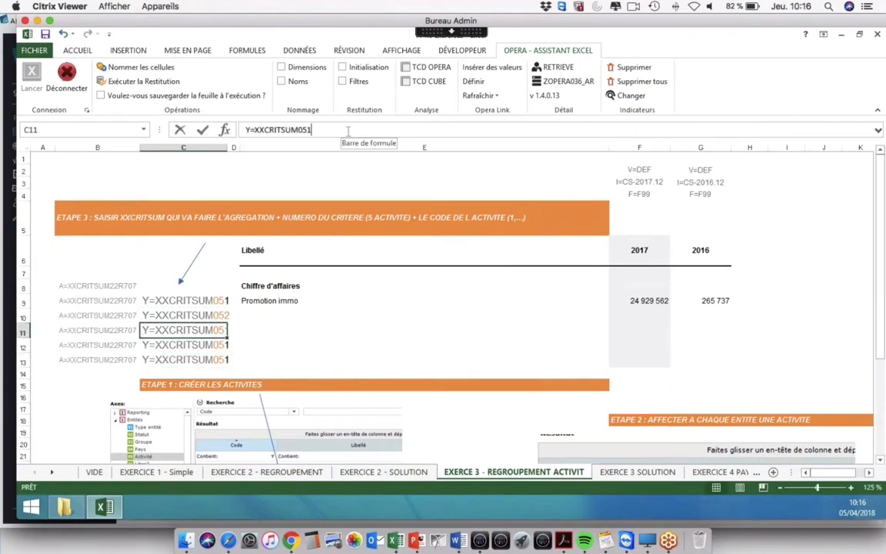
pyautogui.press('BackSpace')
pyautogui.write('3')
pyautogui.press('Return')
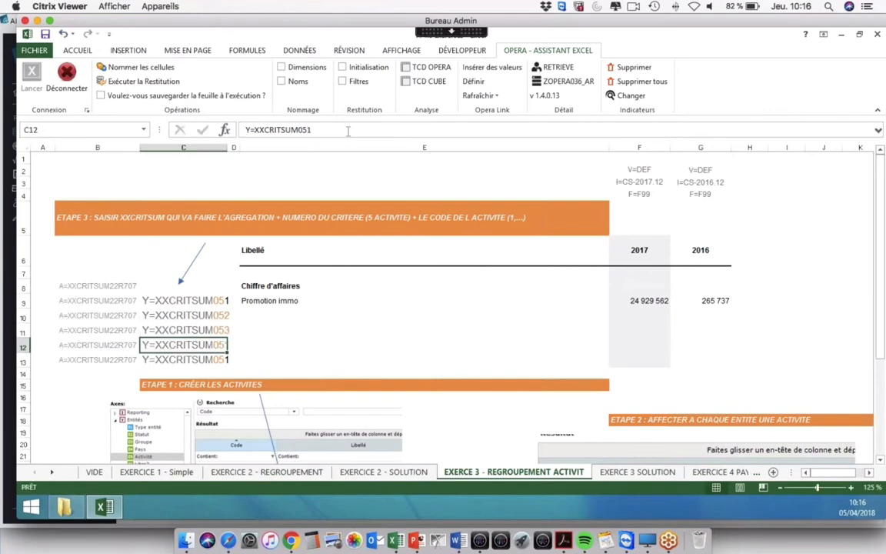
# Change the code in C12 to Y=XXCRITSUM054 and the code in C13 to Y=XXCRITSUM055.
pyautogui.click(324, 131)
pyautogui.press('BackSpace')
pyautogui.write('4')
pyautogui.press('Return')
pyautogui.click(325, 131)
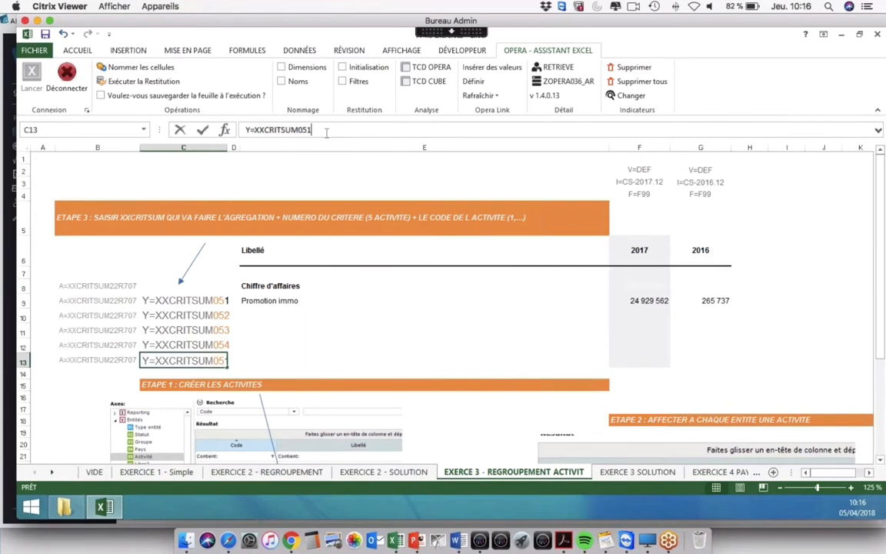
pyautogui.press('BackSpace')
pyautogui.write('5')
pyautogui.press('Return')
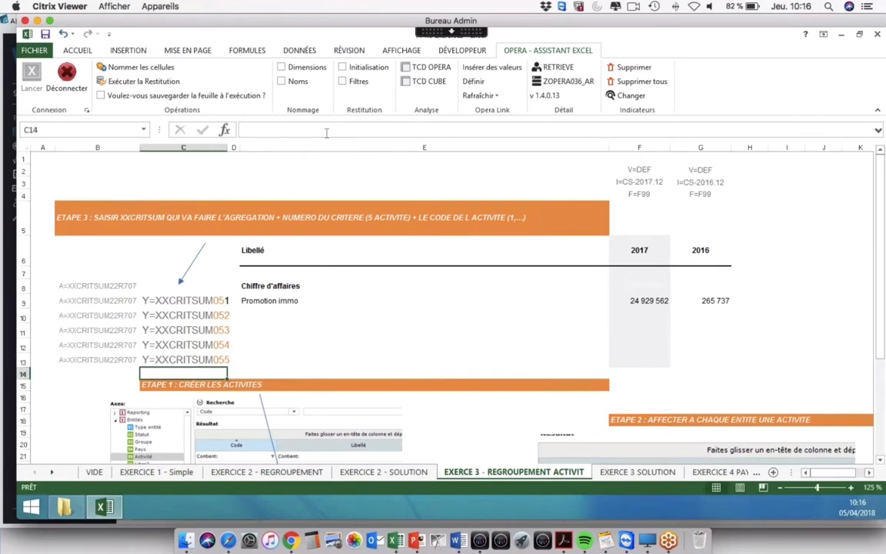
# Define the Opera Link for rows 10 to 13 with B10:C13 as Ligne, F2:G4 as Colonne and Consolidé as Montant.
pyautogui.moveTo(85, 315); pyautogui.dragTo(225, 361)
pyautogui.click(471, 81)
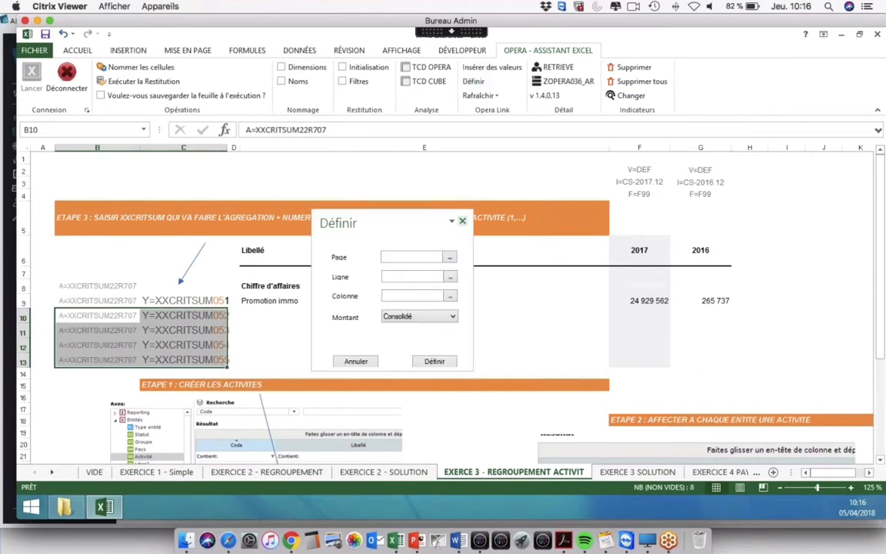
pyautogui.moveTo(638, 169); pyautogui.dragTo(686, 192)
pyautogui.click(449, 295)
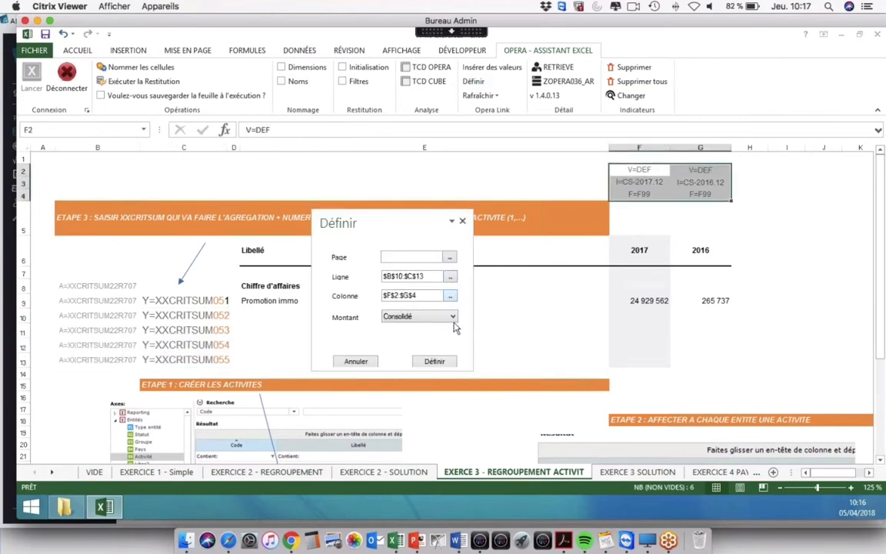
pyautogui.click(434, 361)
# Refresh the sheet to retrieve the Opera amounts for activities 2 to 5 in rows 10 to 13.
pyautogui.click(639, 316)
pyautogui.click(478, 96)
pyautogui.click(489, 127)
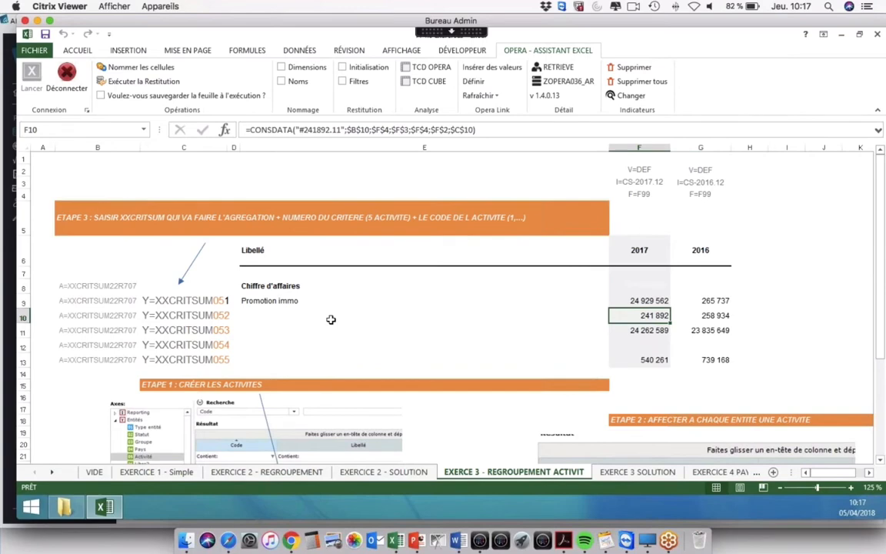
# Copy the five activity labels from D9:D13 of the EXERCE 3 SOLUTION sheet into E9:E13 of EXERCE 3 - REGROUPEMENT ACTIVIT.
pyautogui.click(628, 472)
pyautogui.moveTo(230, 296); pyautogui.dragTo(216, 355)
pyautogui.hotkey('ctrl', 'c')
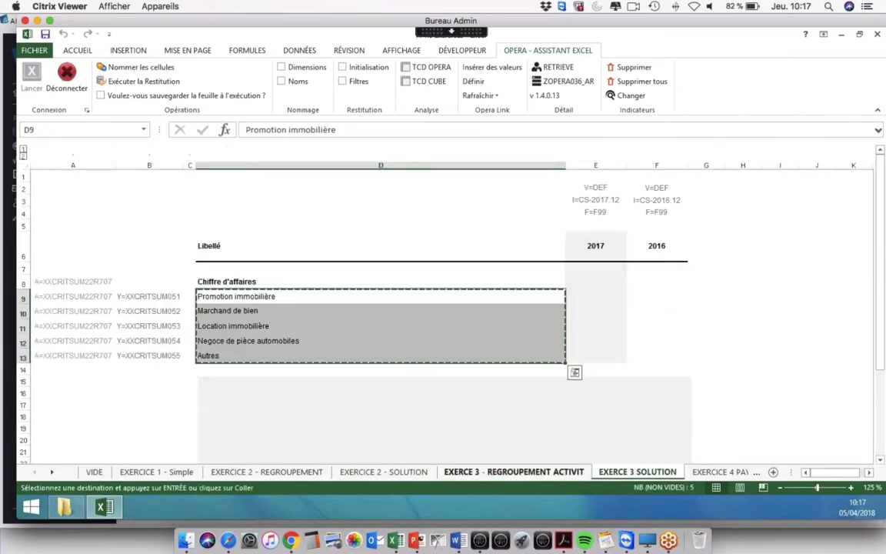
pyautogui.click(513, 472)
pyautogui.hotkey('ctrl', 'v')
# Define the Opera Link for the total Chiffre d'affaires row with B8 as Ligne, F2:G4 as Colonne and Consolidé as Montant.
pyautogui.click(184, 315)
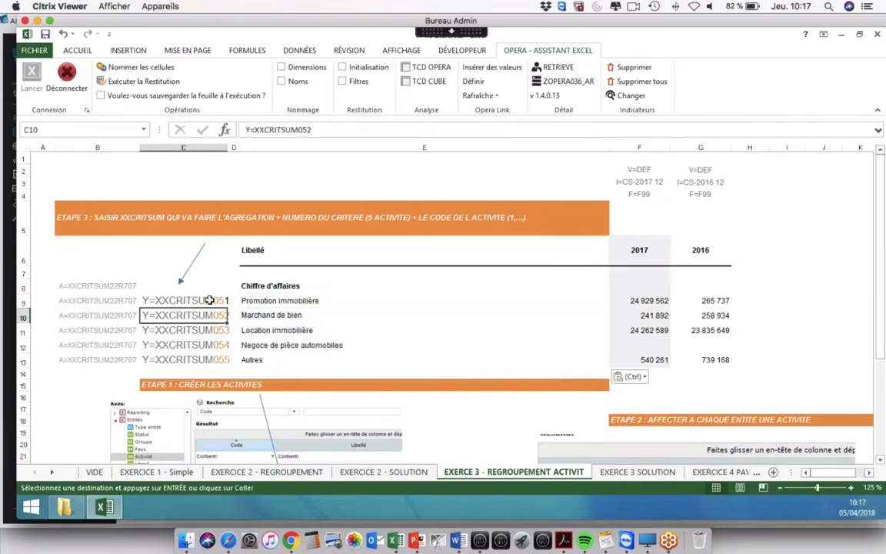
pyautogui.click(651, 286)
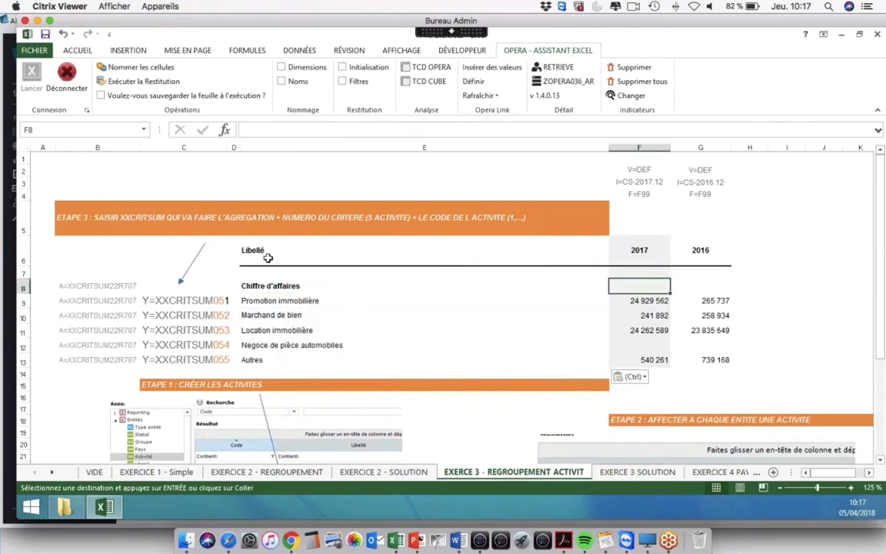
pyautogui.click(97, 285)
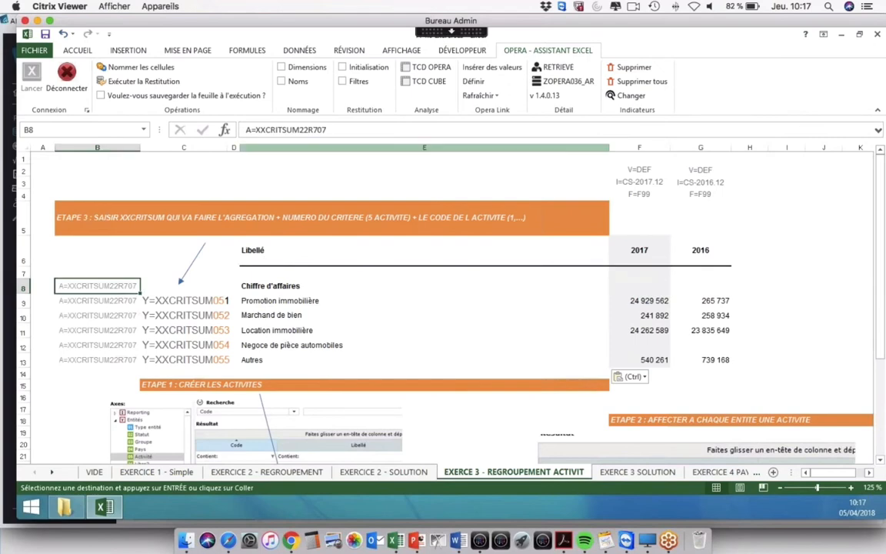
pyautogui.click(486, 319)
pyautogui.click(473, 80)
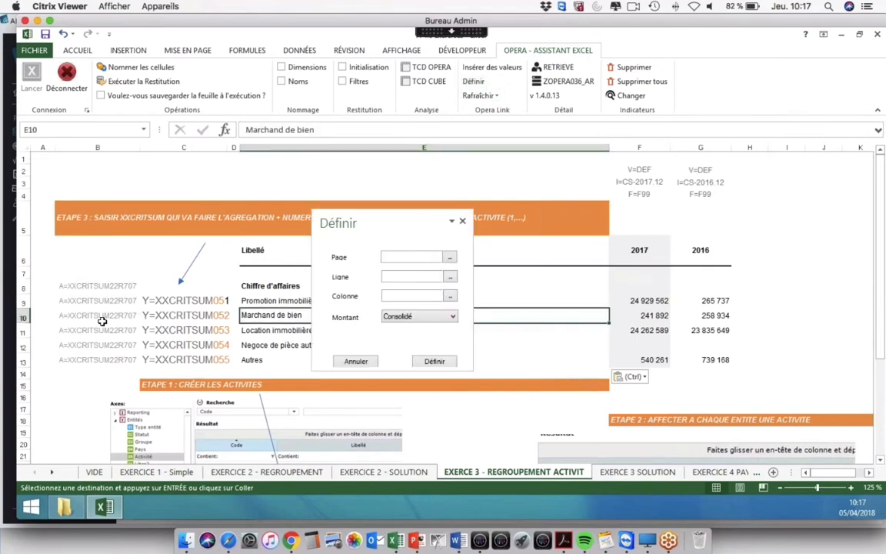
pyautogui.click(92, 287)
pyautogui.click(451, 277)
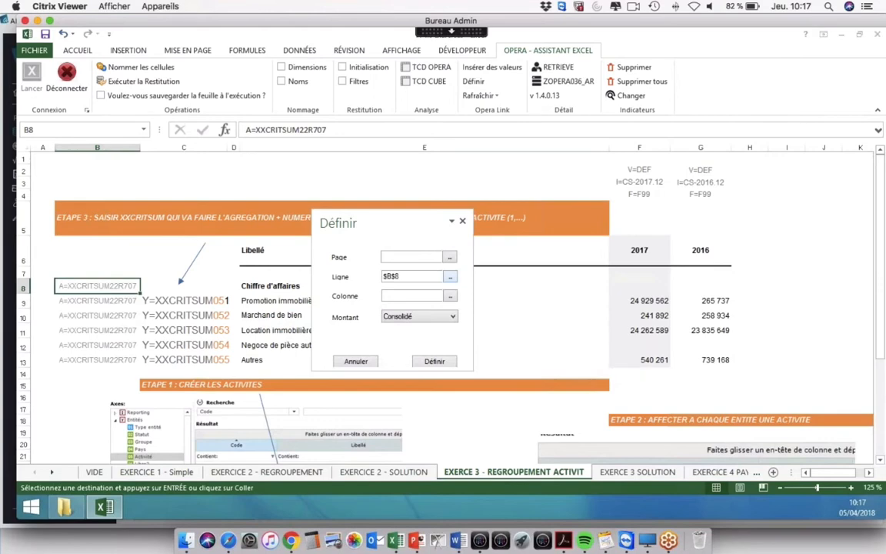
pyautogui.click(643, 172)
pyautogui.moveTo(680, 184); pyautogui.dragTo(695, 194)
pyautogui.click(450, 296)
pyautogui.click(435, 361)
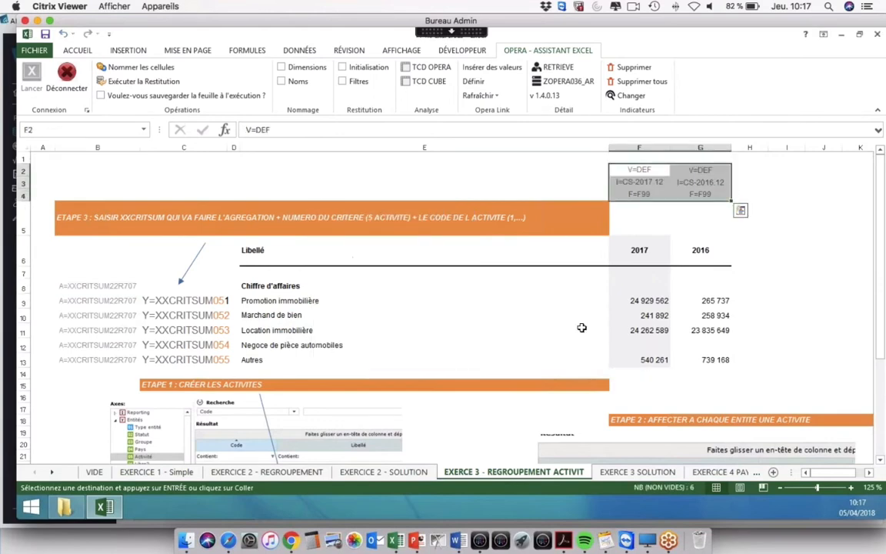
# Refresh the sheet to retrieve the total Chiffre d'affaires amounts for 2017 and 2016 in row 8.
pyautogui.click(635, 317)
pyautogui.click(480, 95)
pyautogui.click(501, 127)
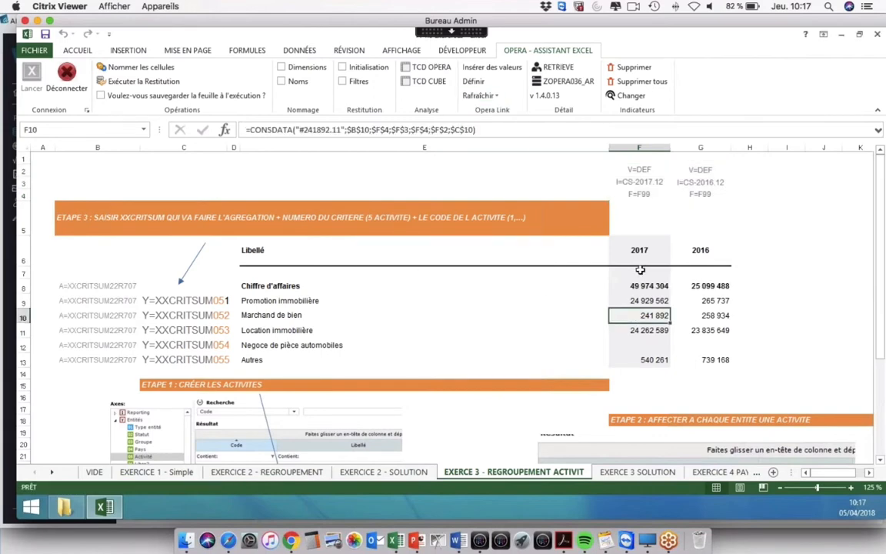
# Check the sum of the five 2017 activity amounts in F9:F13 against the total in F8.
pyautogui.moveTo(644, 302); pyautogui.dragTo(639, 360)
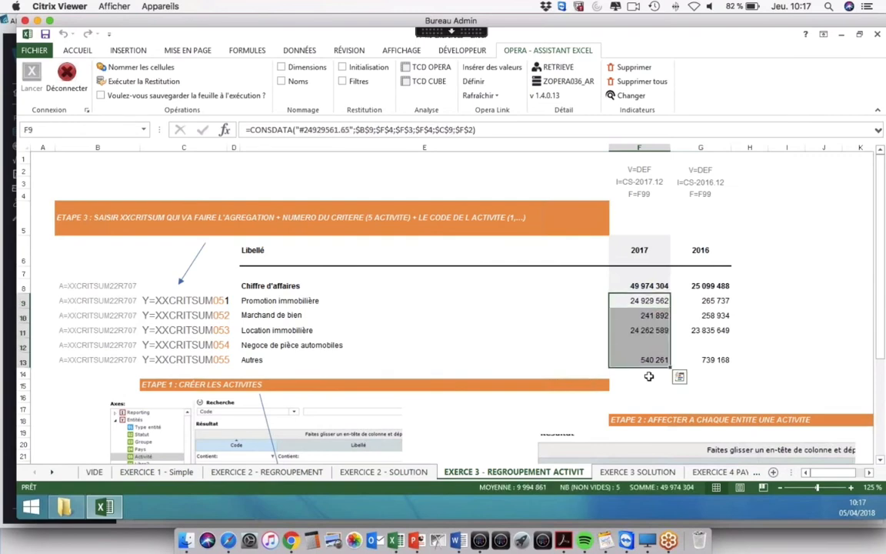
pyautogui.click(648, 374)
pyautogui.moveTo(645, 302); pyautogui.dragTo(639, 360)
# Open the EXERCICE 4 PAYS sheet and examine the account code in A8 and the France row.
pyautogui.click(635, 472)
pyautogui.click(719, 471)
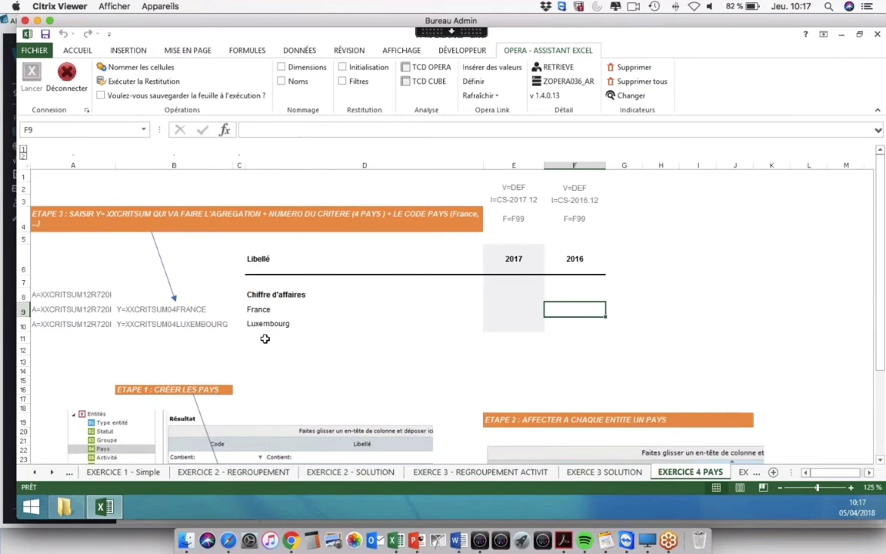
pyautogui.click(73, 294)
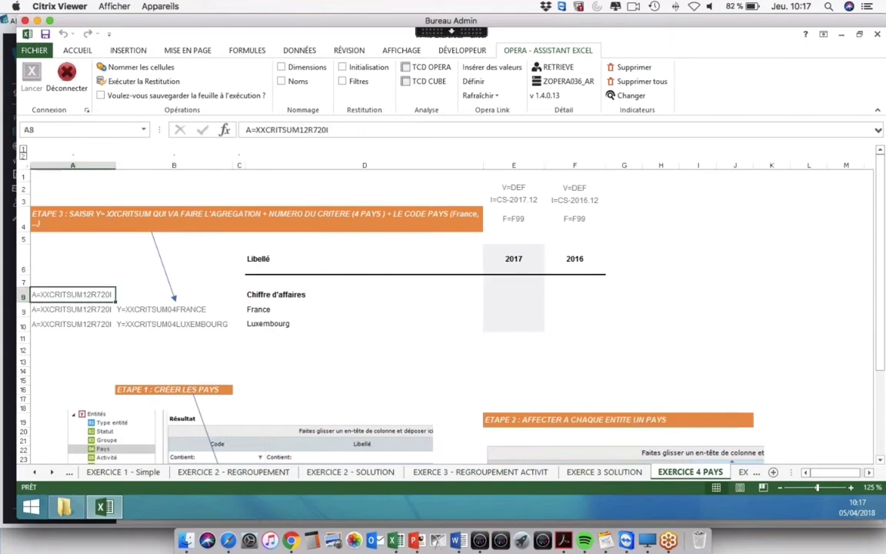
pyautogui.click(258, 308)
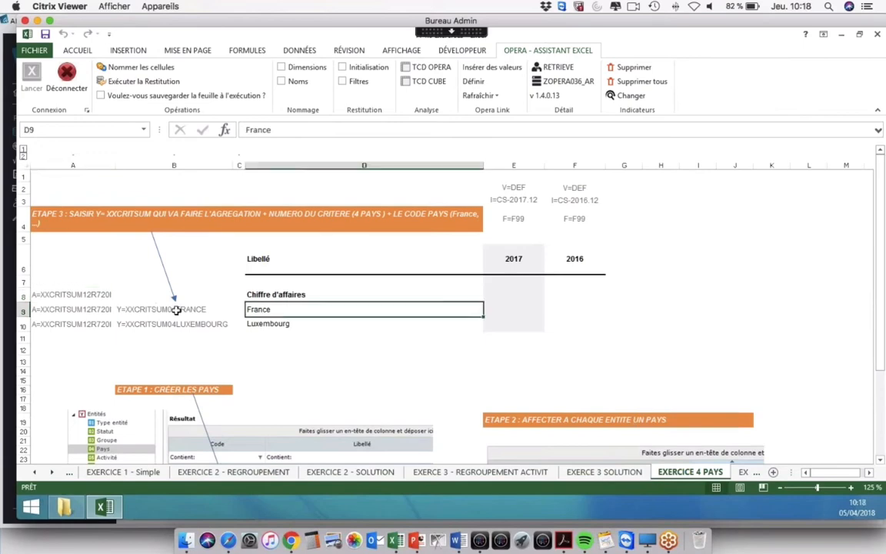
# Switch to Amelkis Opera and view the country codes in the Pays criterion table of Entités.
pyautogui.click(10, 300)
pyautogui.click(178, 184)
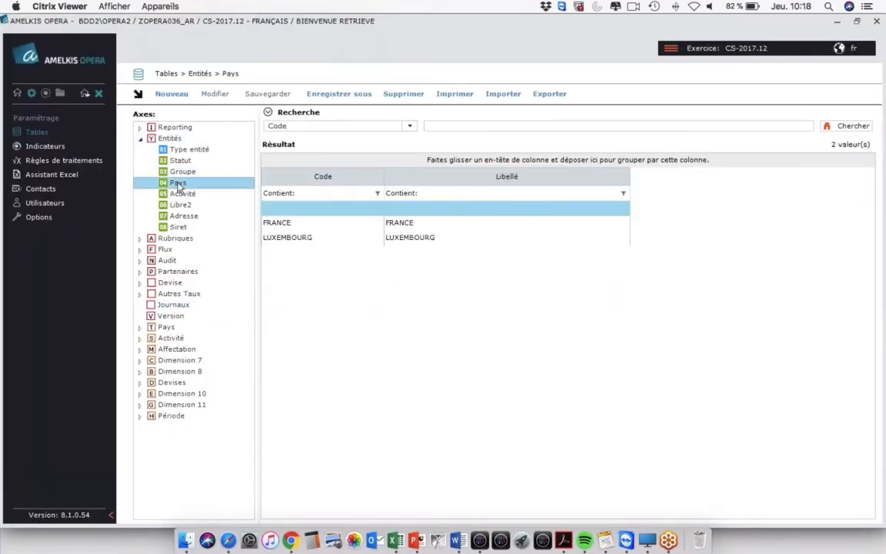
pyautogui.click(288, 238)
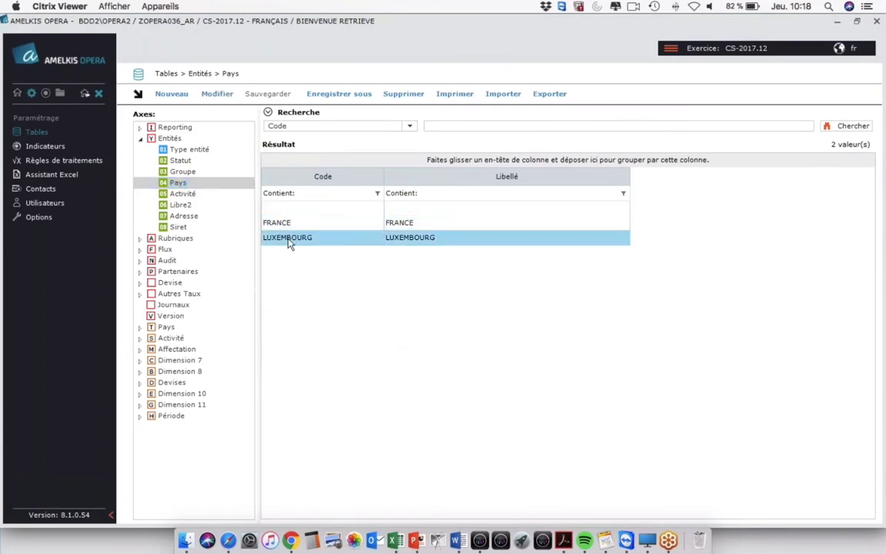
# Open the Entités table and move its Pays column between Devise and Statut, beside the activity of each entity.
pyautogui.click(176, 140)
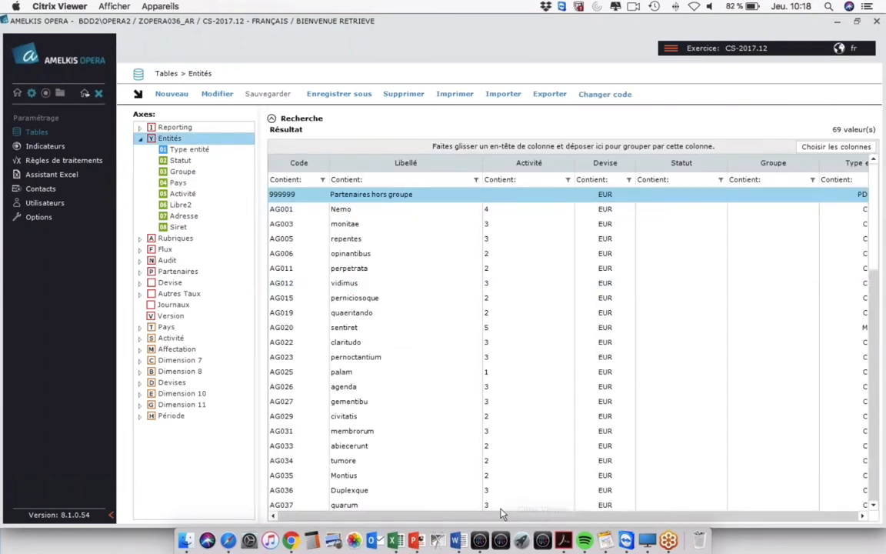
pyautogui.moveTo(516, 520); pyautogui.dragTo(679, 521)
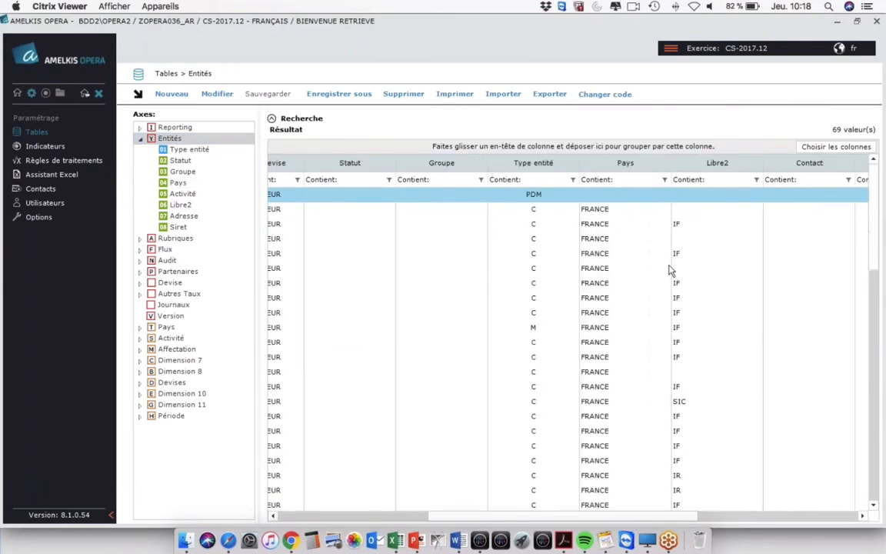
pyautogui.moveTo(588, 164); pyautogui.dragTo(339, 163)
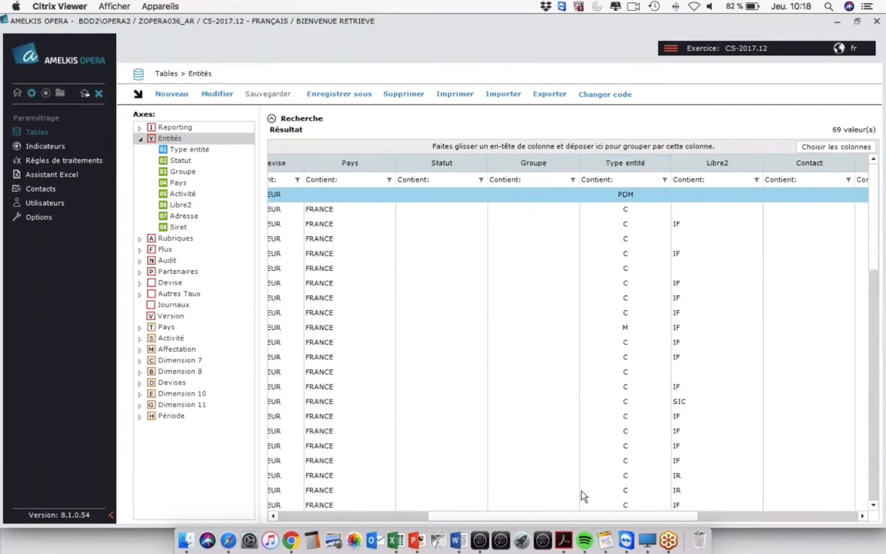
pyautogui.moveTo(519, 518); pyautogui.dragTo(411, 520)
# Open entity AG012 and examine the country assigned to it in its Critères.
pyautogui.click(653, 283)
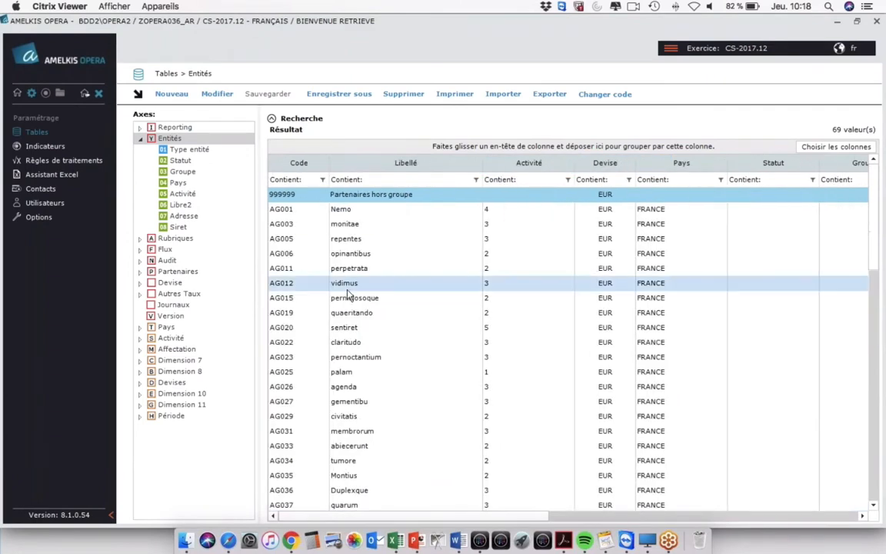
pyautogui.doubleClick(653, 290)
pyautogui.click(400, 94)
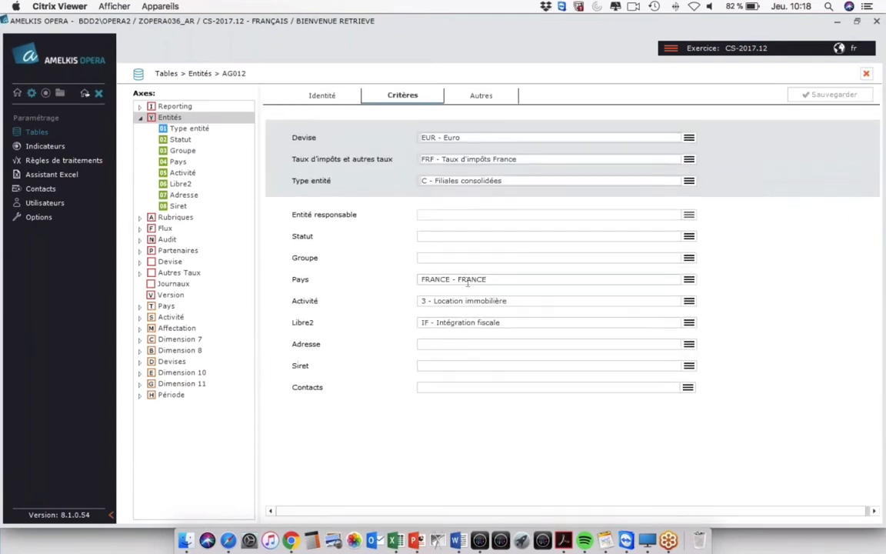
pyautogui.click(292, 87)
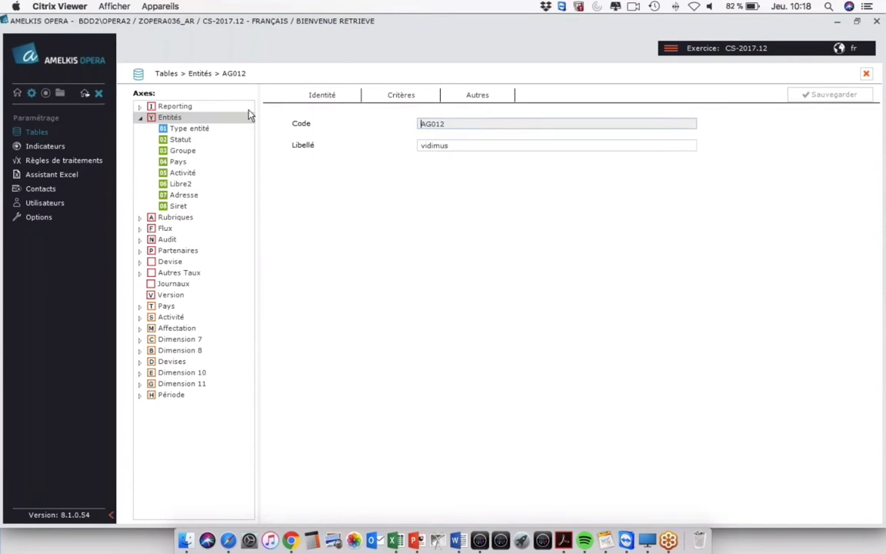
# Reopen the Pays criterion table, then switch to Excel and examine the codes in A9 and B9 of EXERCICE 4 PAYS.
pyautogui.click(179, 161)
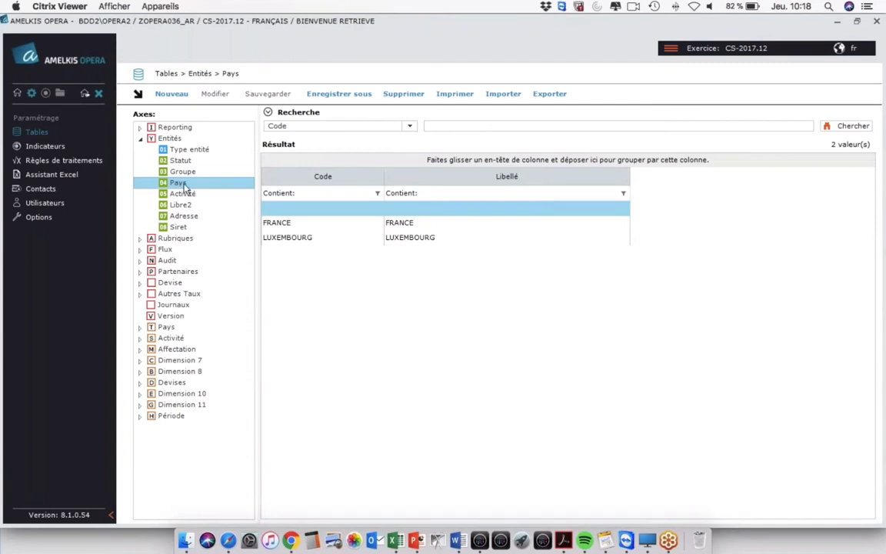
pyautogui.hotkey('alt', 'Tab')
pyautogui.click(328, 295)
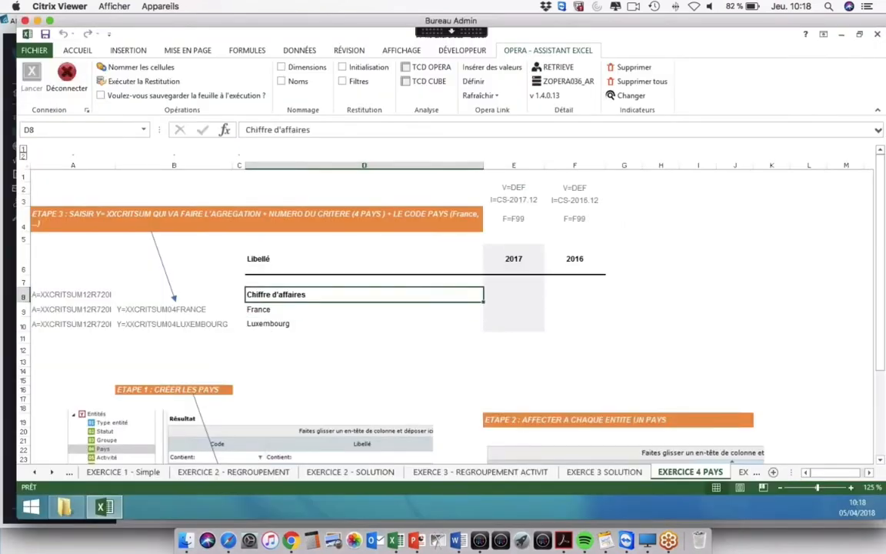
pyautogui.click(70, 309)
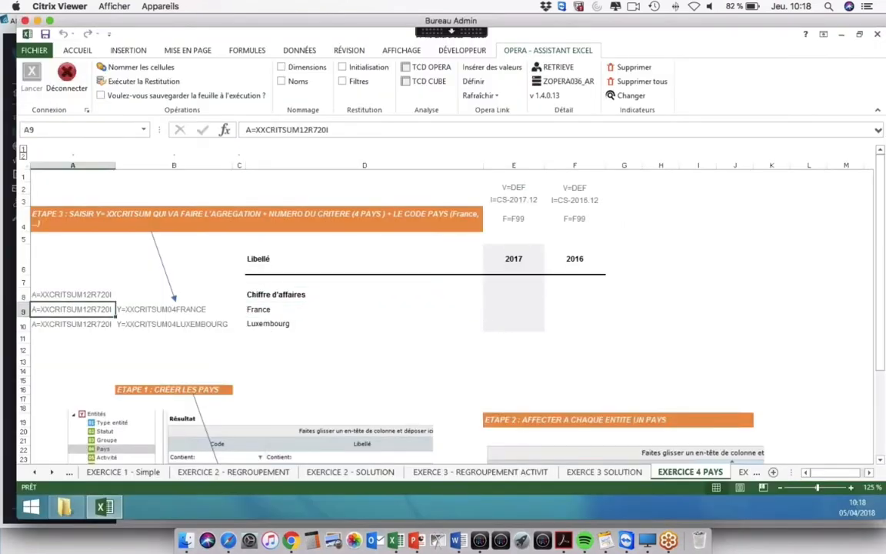
pyautogui.click(138, 309)
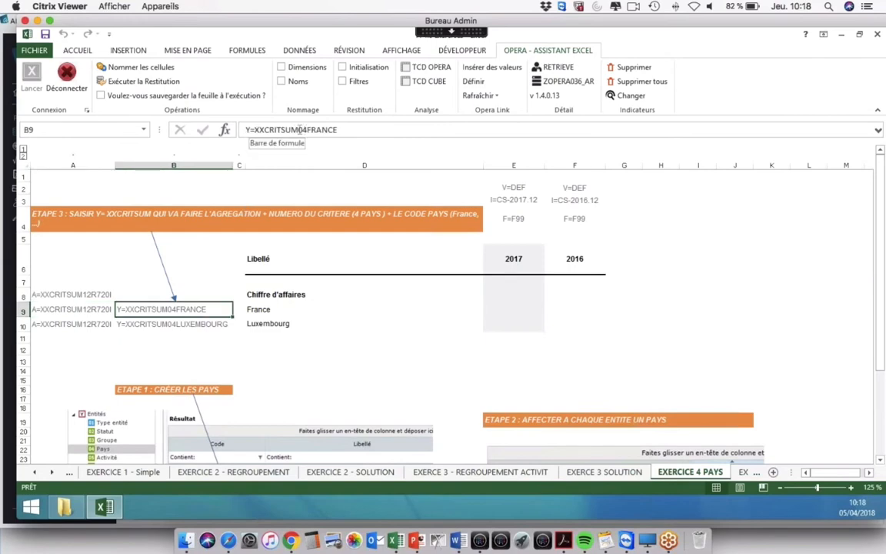
# Compare the criterion number and country code in B9 with the Pays table in Amelkis Opera, leaving the cell's code unedited.
pyautogui.press('super+Tab')
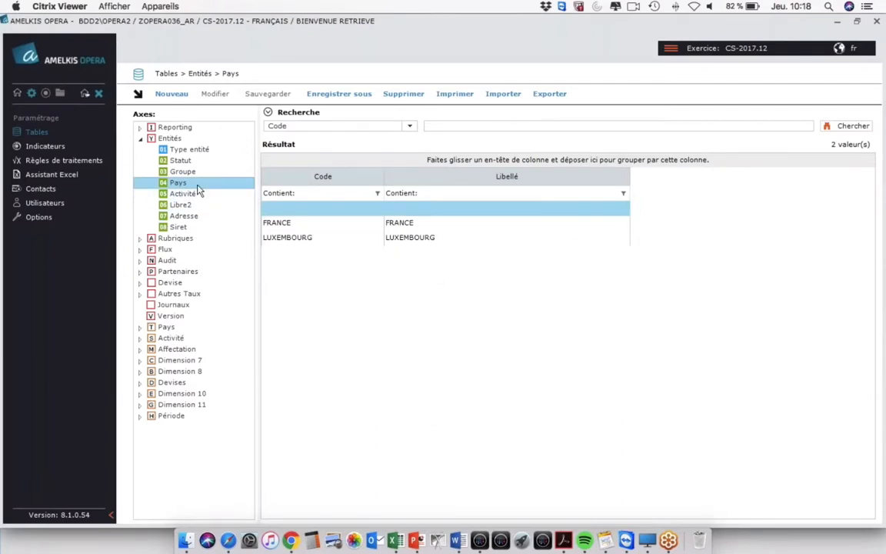
pyautogui.press('super+Tab')
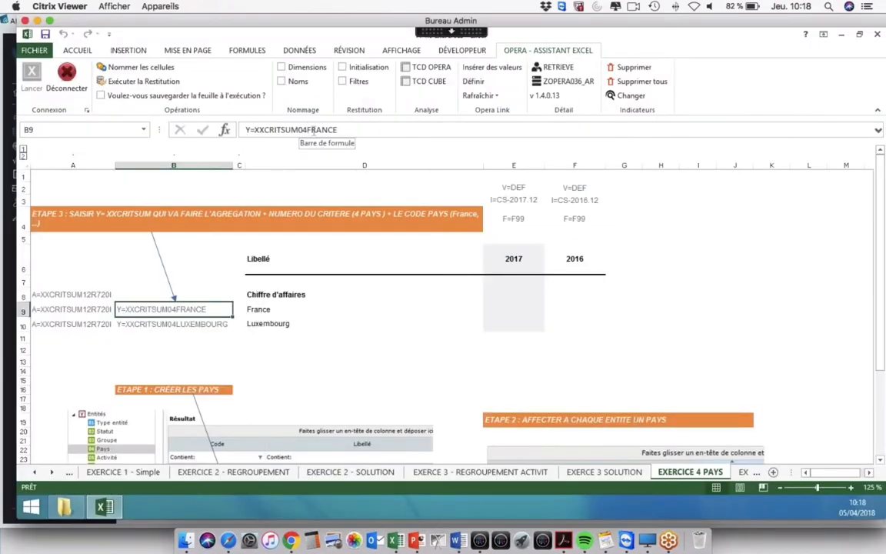
pyautogui.press('super+Tab')
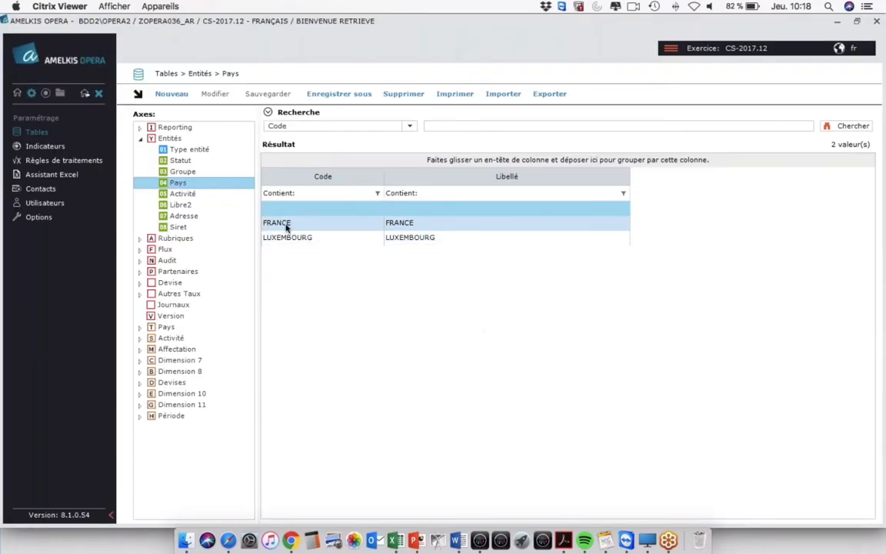
pyautogui.click(291, 238)
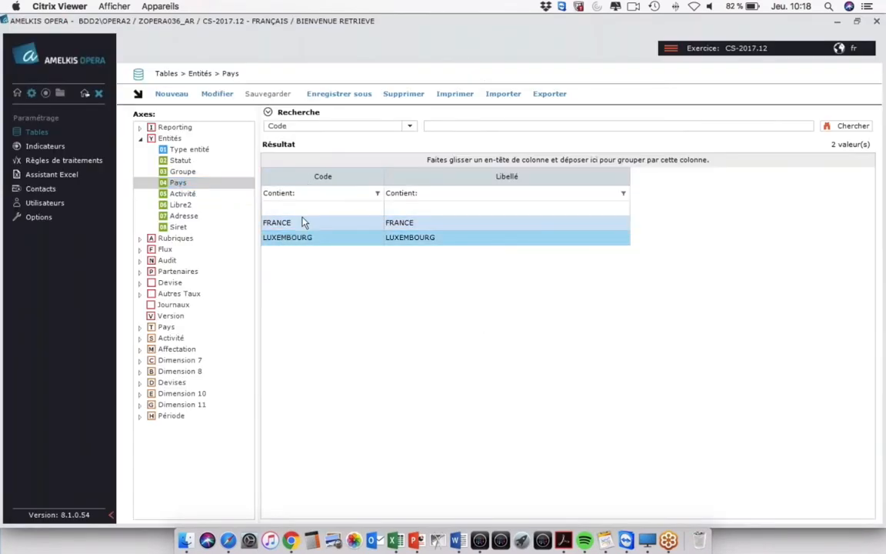
pyautogui.press('super+Tab')
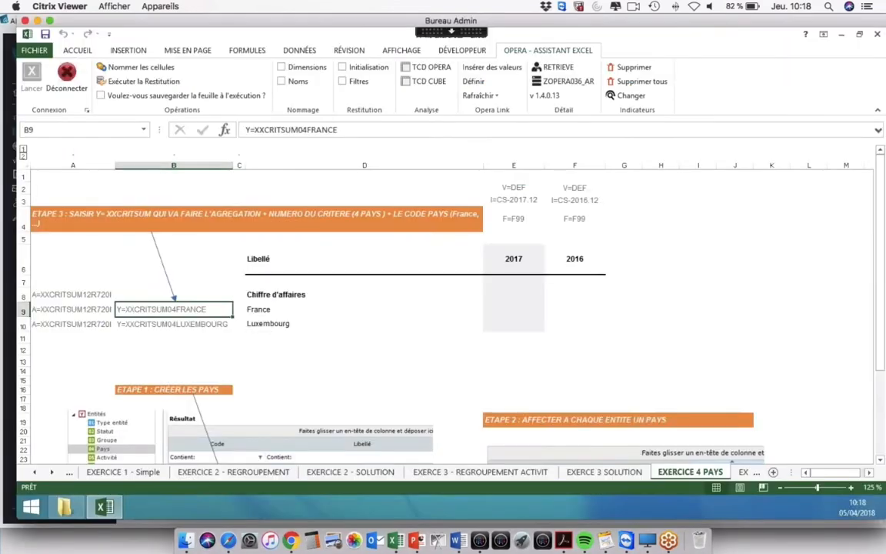
pyautogui.press('super+Tab')
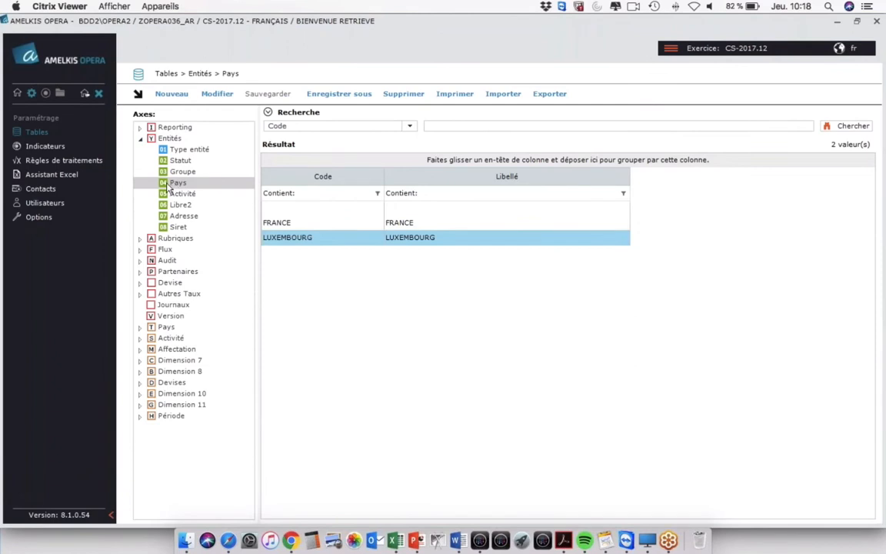
pyautogui.press('super+Tab')
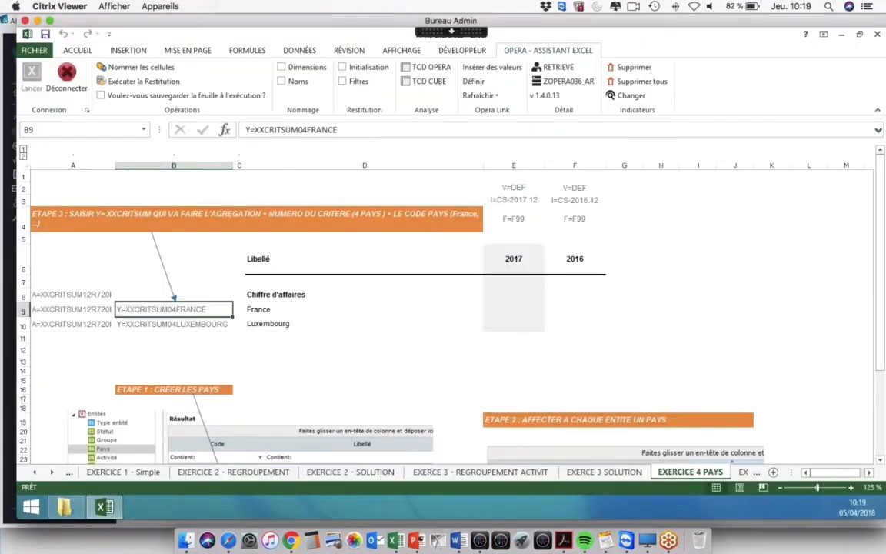
pyautogui.moveTo(246, 130); pyautogui.dragTo(353, 138)
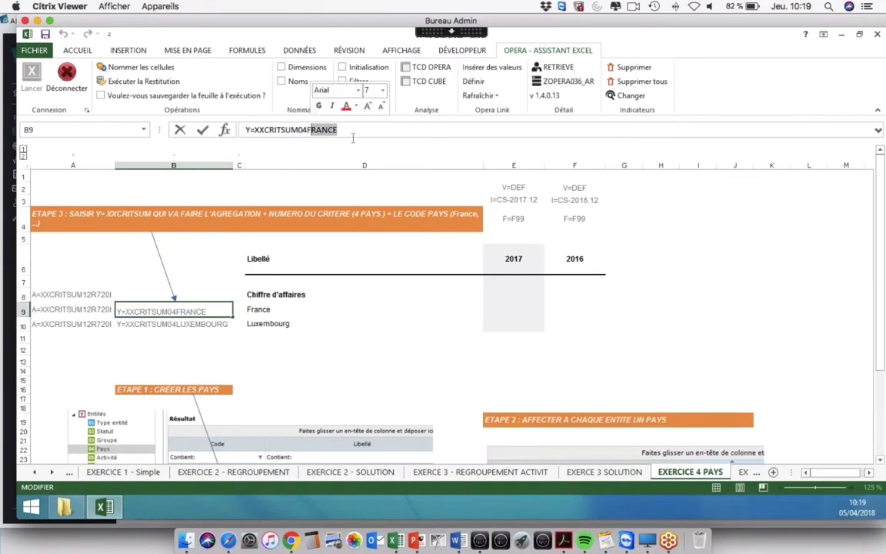
pyautogui.click(376, 310)
# Define the consolidated Opera Link formulas for France and Luxembourg, using A9:B10 as rows and E2:F4 as columns.
pyautogui.click(509, 307)
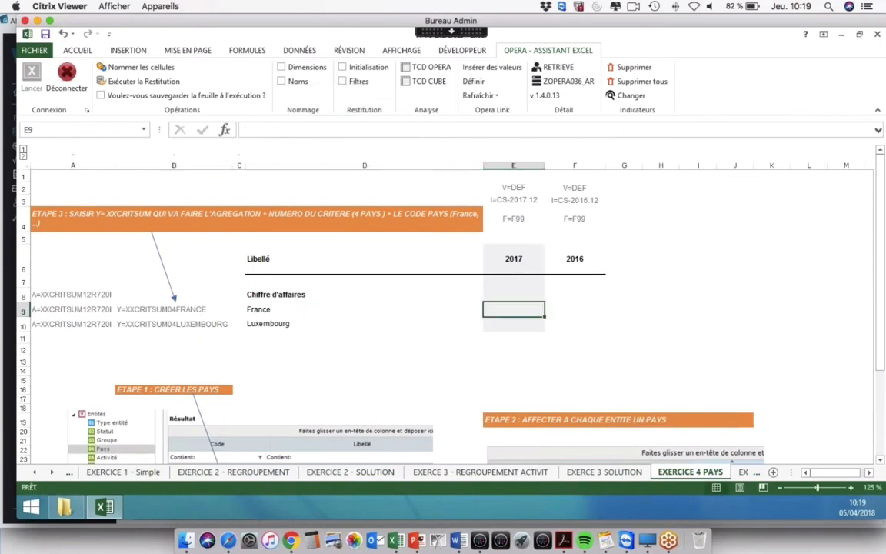
pyautogui.click(473, 80)
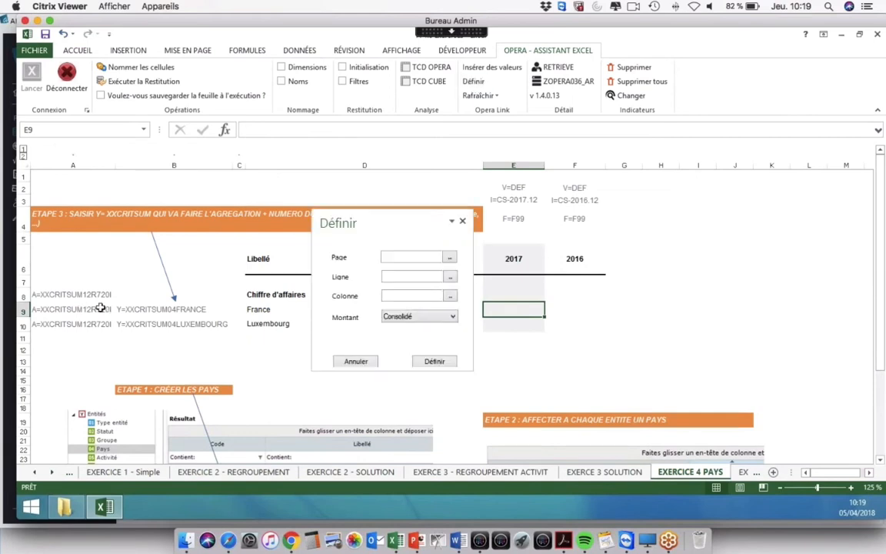
pyautogui.click(77, 309)
pyautogui.moveTo(162, 314); pyautogui.dragTo(223, 323)
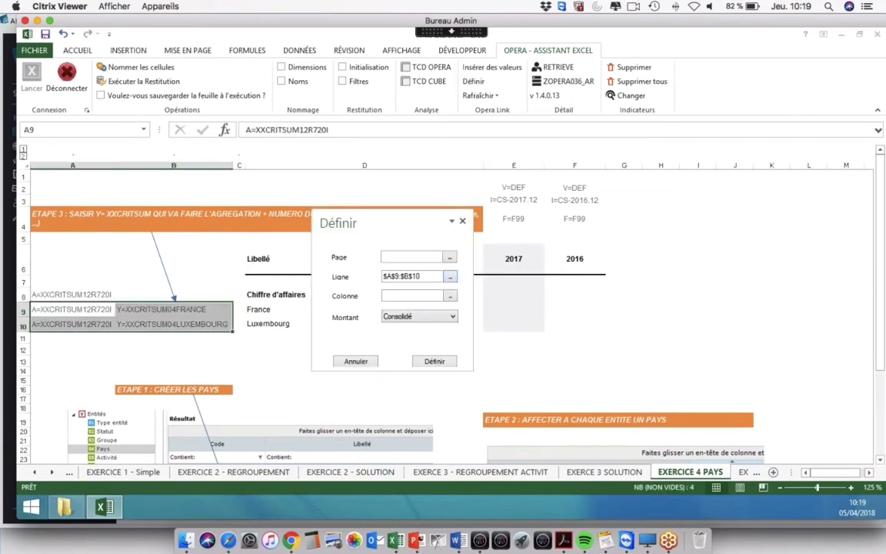
pyautogui.click(513, 189)
pyautogui.moveTo(562, 204); pyautogui.dragTo(573, 222)
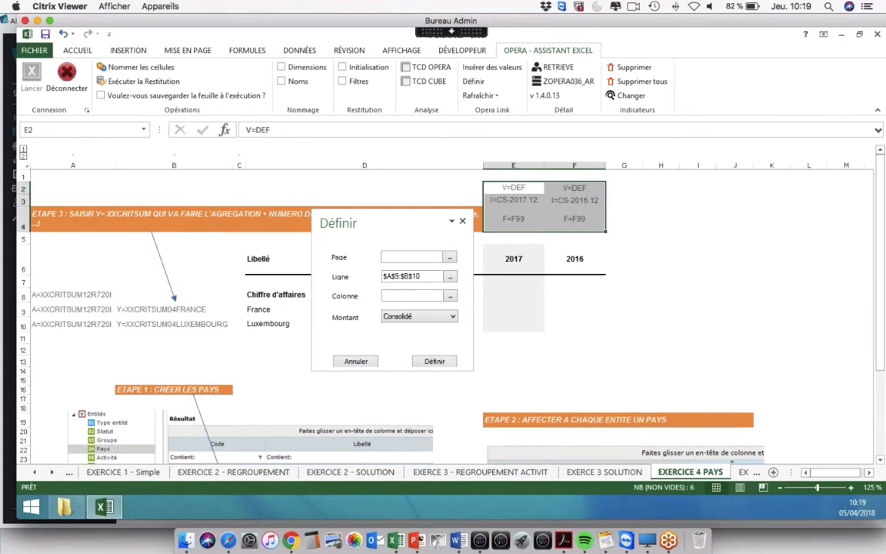
pyautogui.click(450, 295)
pyautogui.click(433, 361)
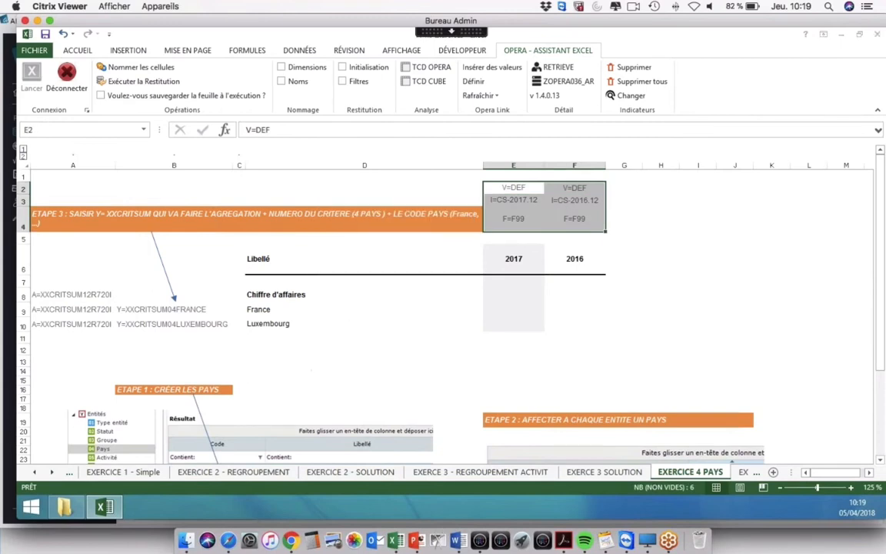
# Refresh the Opera Link formulas to retrieve the revenue of France and Luxembourg for 2017 and 2016.
pyautogui.click(495, 308)
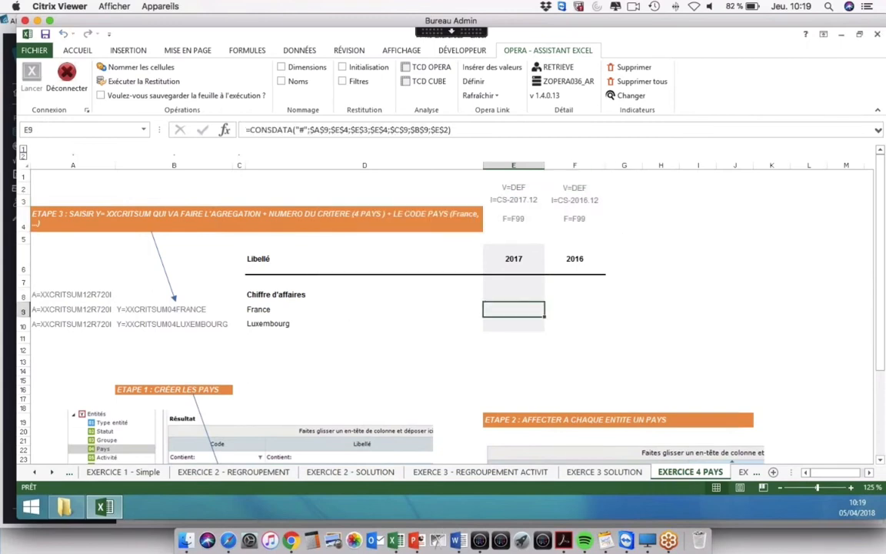
pyautogui.click(492, 96)
pyautogui.click(499, 126)
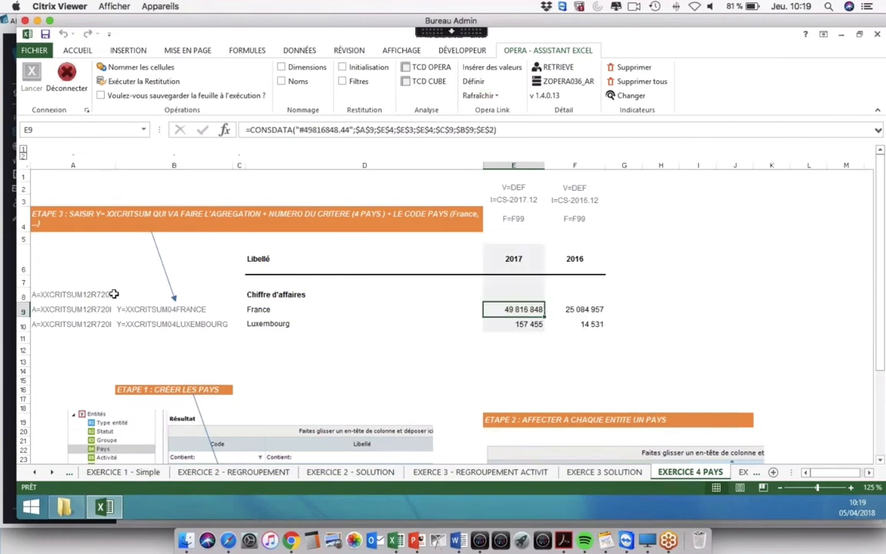
# Define the consolidated link for the Chiffre d'affaires total with A8 as row and E2:F4 as columns, and refresh it.
pyautogui.click(473, 81)
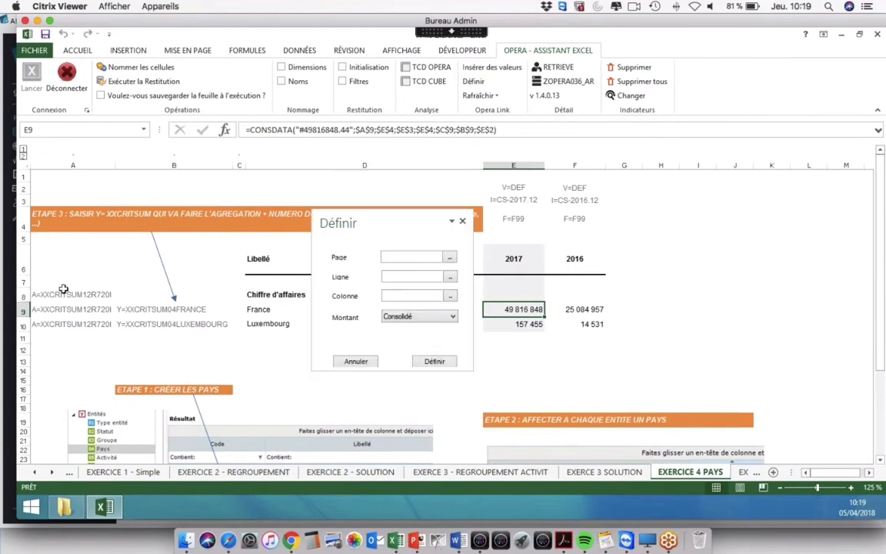
pyautogui.click(69, 294)
pyautogui.click(449, 277)
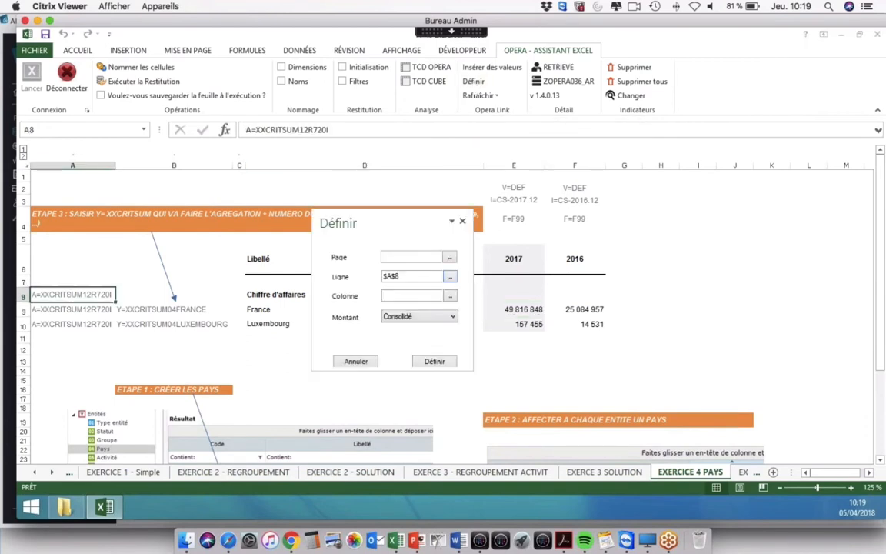
pyautogui.moveTo(513, 187); pyautogui.dragTo(578, 223)
pyautogui.click(450, 296)
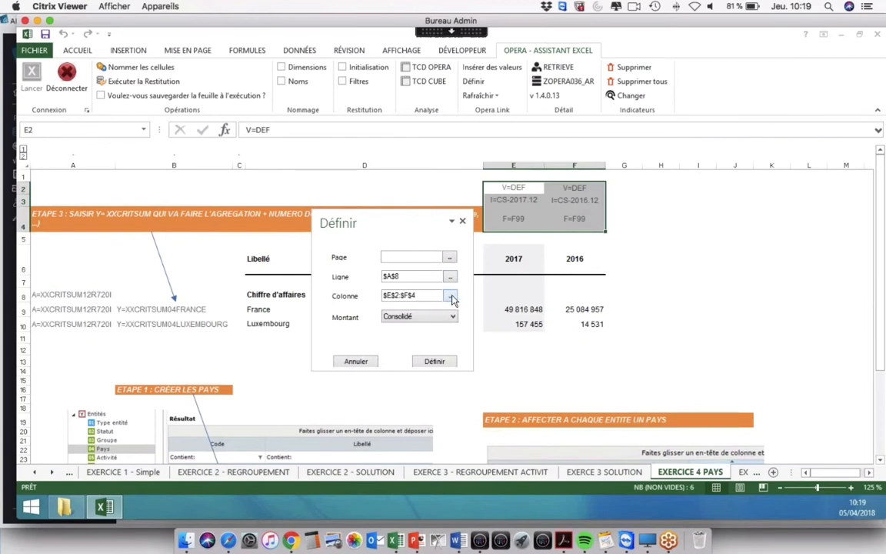
pyautogui.click(435, 360)
pyautogui.click(528, 300)
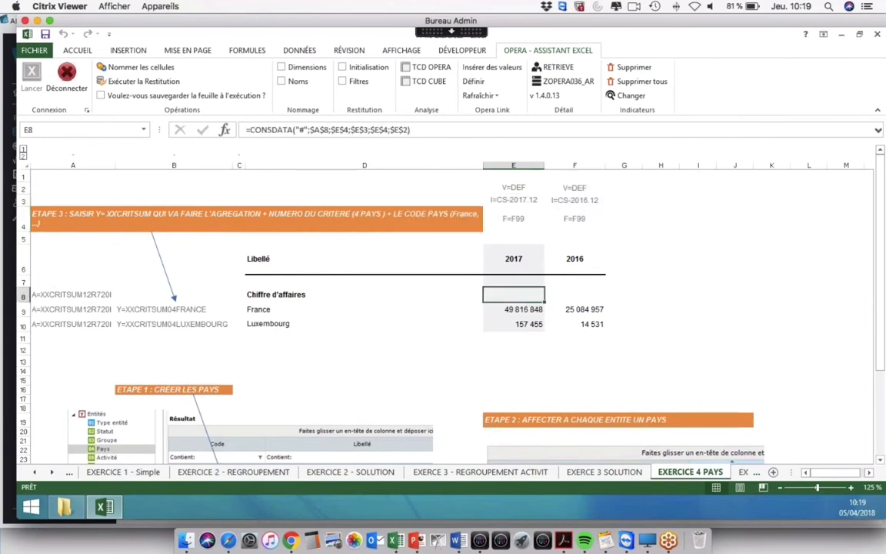
pyautogui.click(478, 96)
pyautogui.click(492, 110)
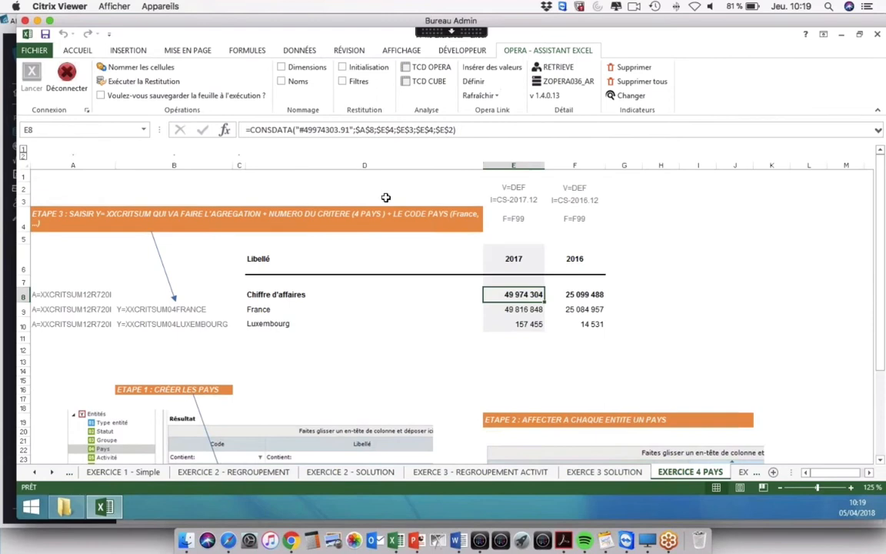
# Open the EXERCICE 5 ENTITE sheet and look through its list of entity codes down to the Contrôle row.
pyautogui.click(51, 472)
pyautogui.click(51, 472)
pyautogui.click(559, 471)
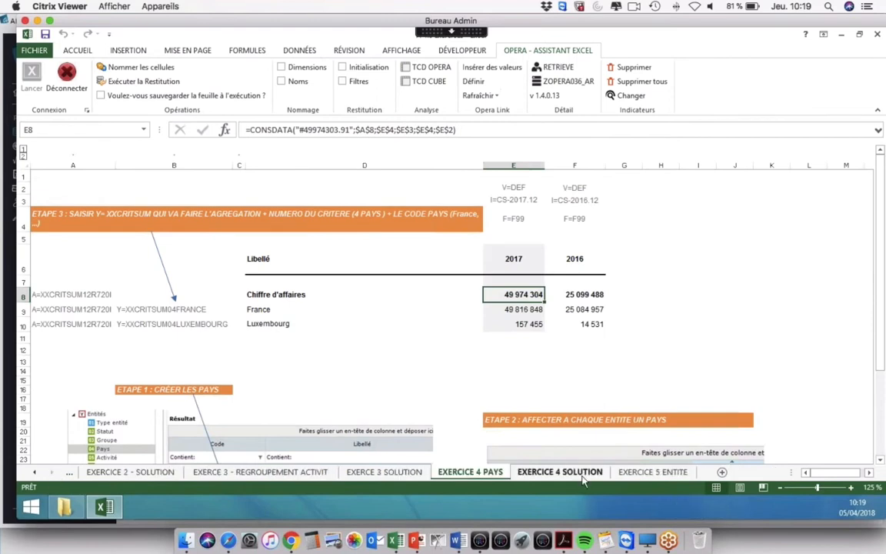
pyautogui.click(638, 475)
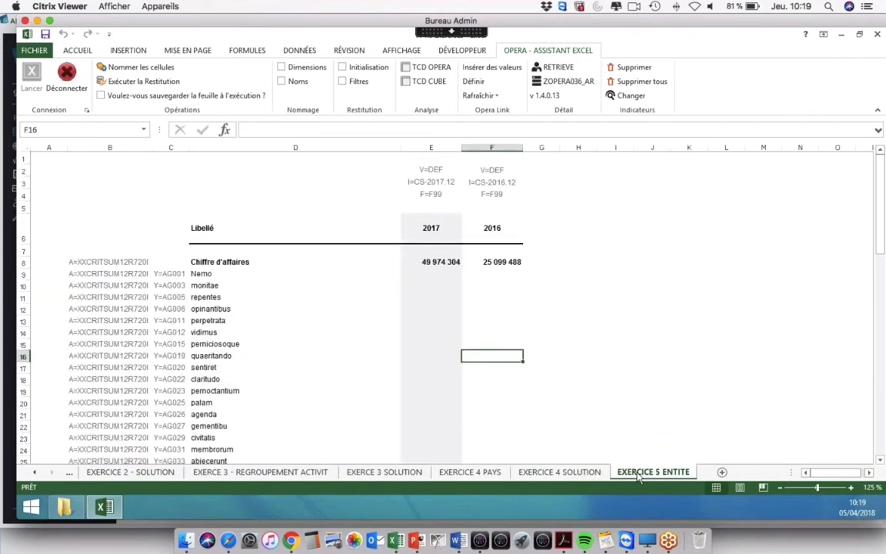
pyautogui.scroll(-16, 443, 308)
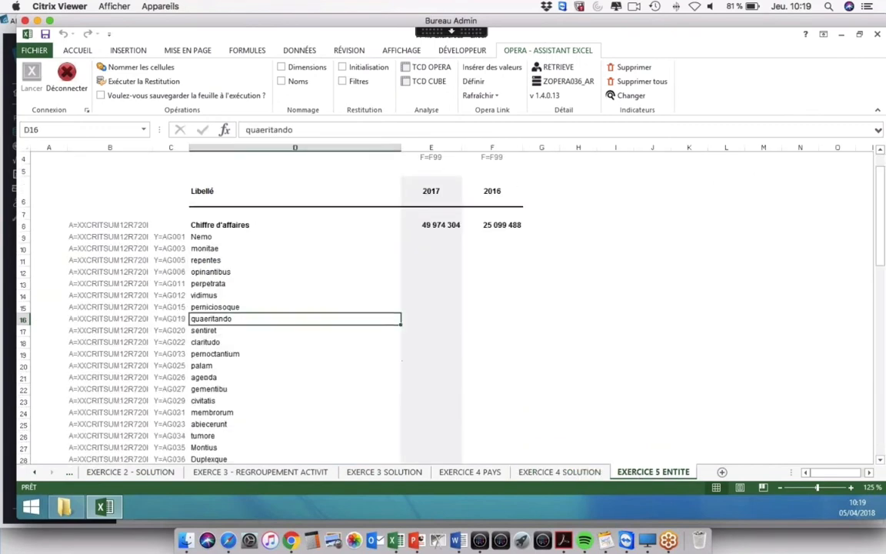
pyautogui.scroll(-1, 443, 308)
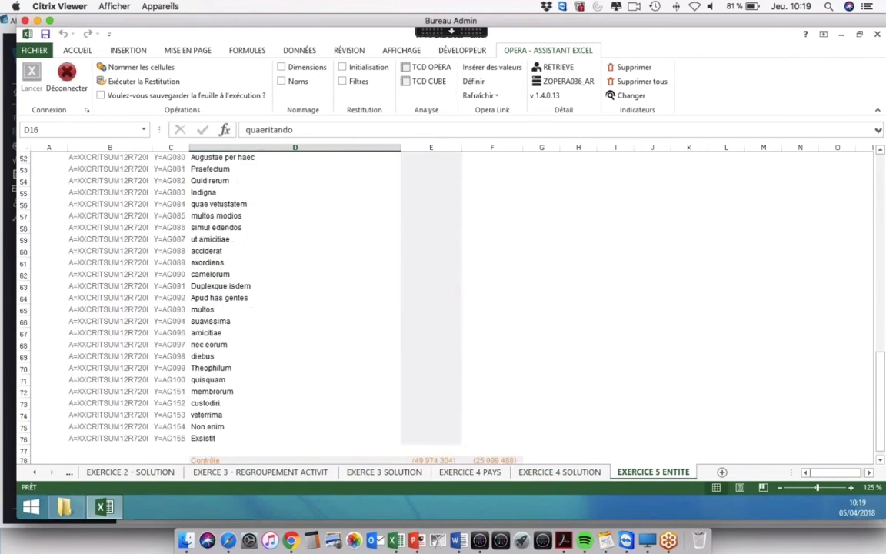
pyautogui.scroll(17, 93, 276)
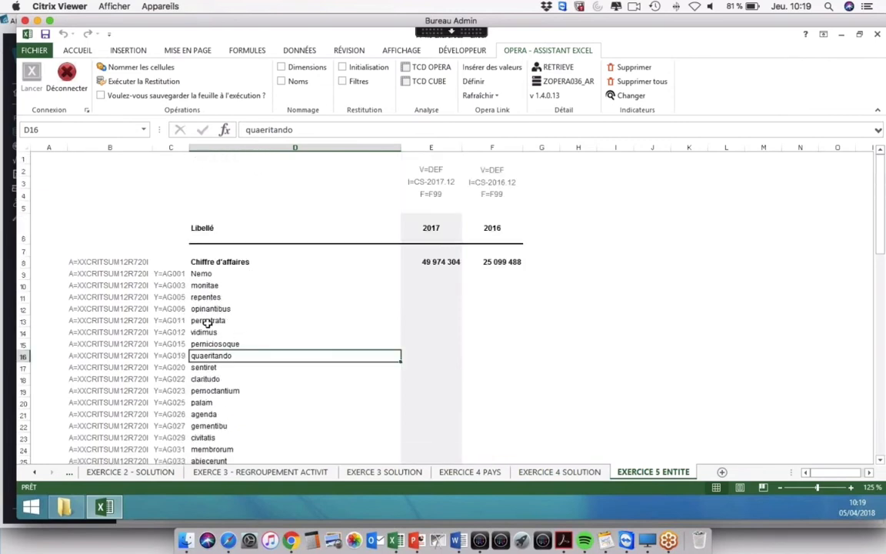
# Examine the criterion number and account code within the XXCRITSUM formula text in B9, without editing it.
pyautogui.click(93, 275)
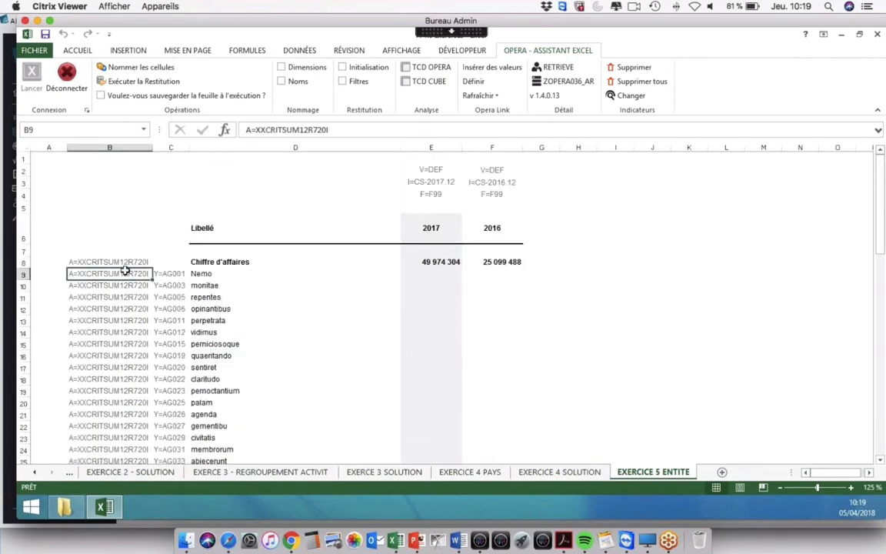
pyautogui.moveTo(308, 129); pyautogui.dragTo(328, 130)
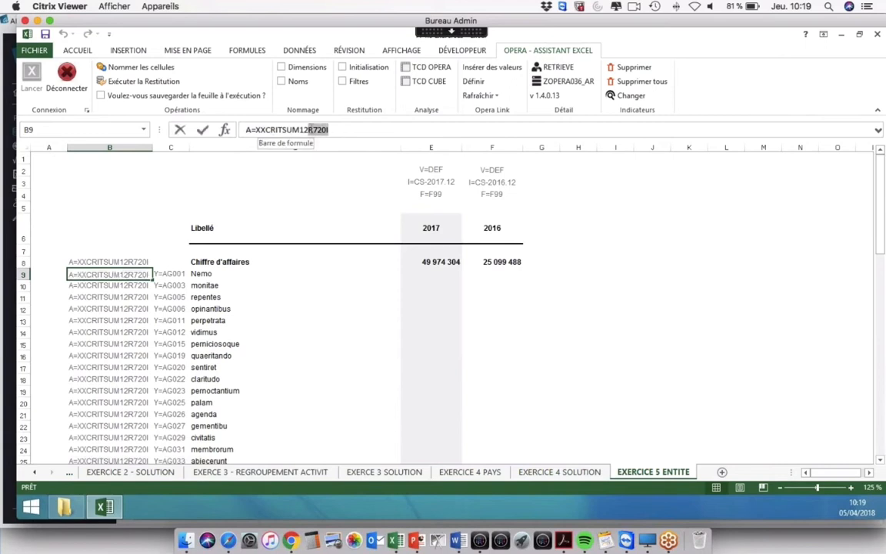
pyautogui.click(308, 129)
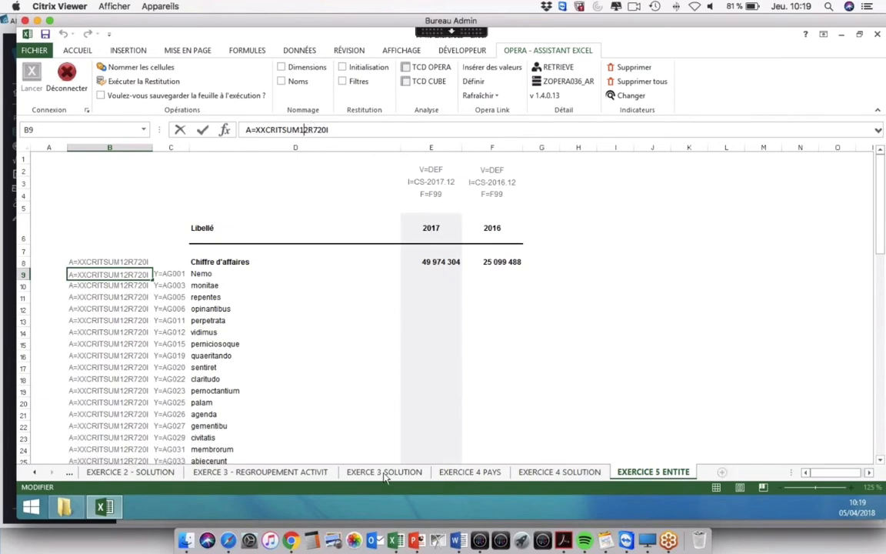
# Copy the code A=XXCRITSUM22R707 from B8 of EXERCE 3 - REGROUPEMENT ACTIVIT into B8:B76 of EXERCICE 5 ENTITE.
pyautogui.click(291, 471)
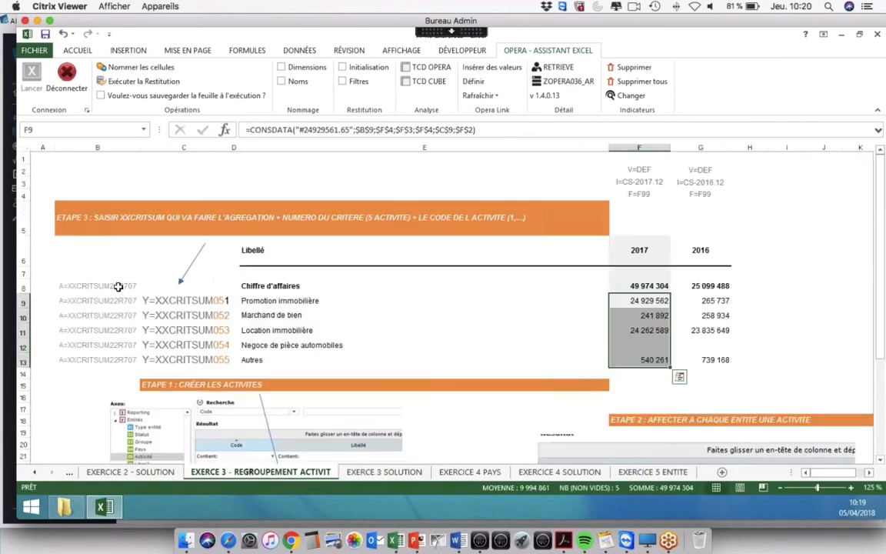
pyautogui.click(117, 286)
pyautogui.hotkey('ctrl', 'c')
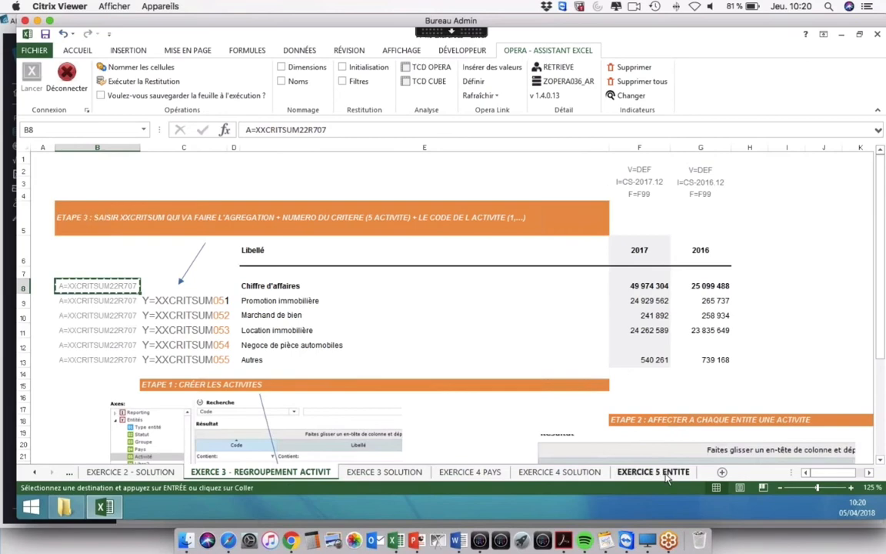
pyautogui.click(666, 474)
pyautogui.moveTo(108, 262); pyautogui.dragTo(127, 428)
pyautogui.hotkey('ctrl', 'v')
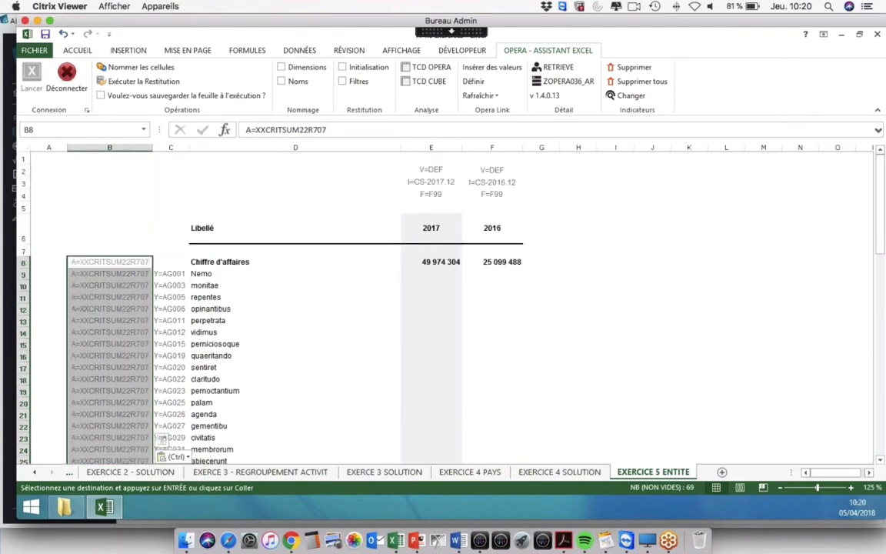
# Examine the codes in B9 and C9, compare the entity code with the Entités table in Amelkis Opera, and return to Excel.
pyautogui.click(170, 273)
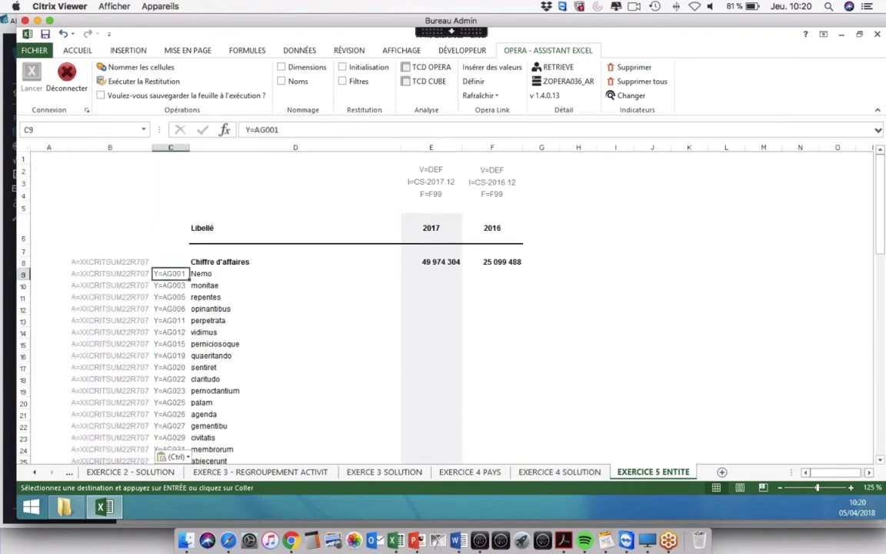
pyautogui.click(123, 274)
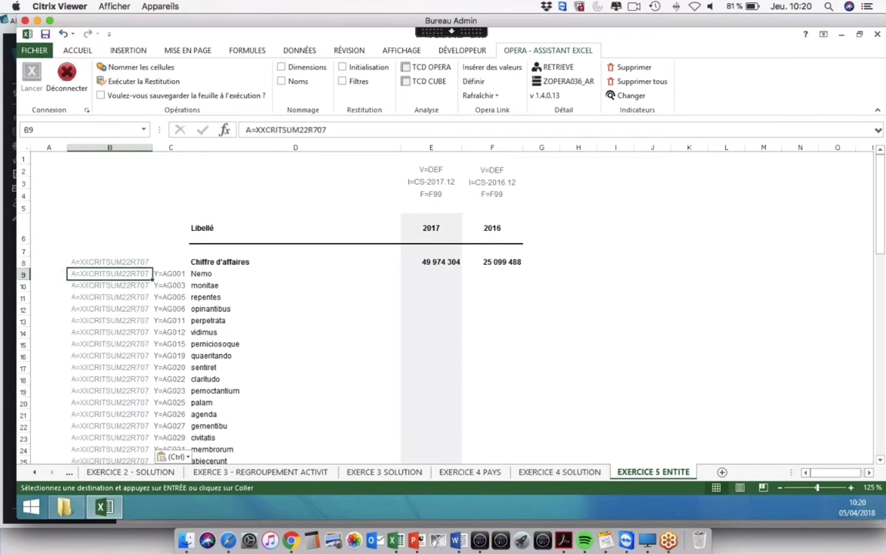
pyautogui.click(173, 274)
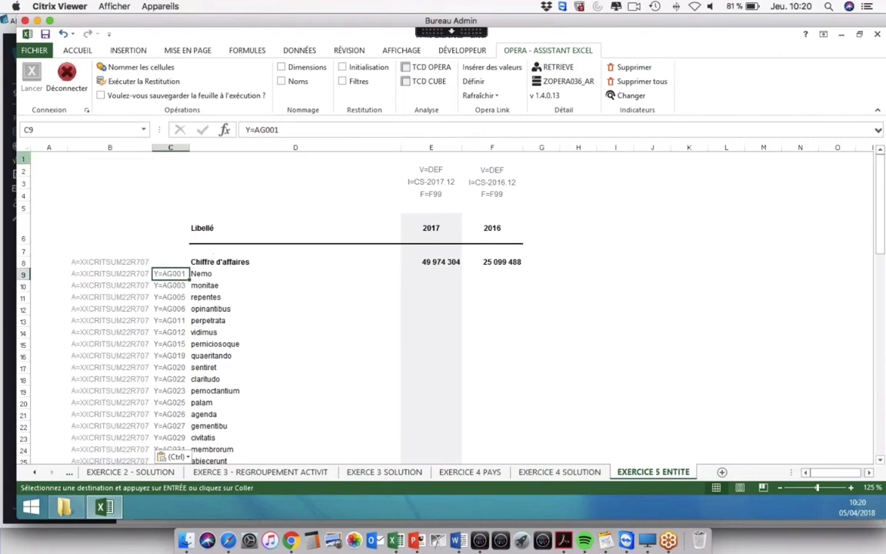
pyautogui.click(11, 144)
pyautogui.click(170, 138)
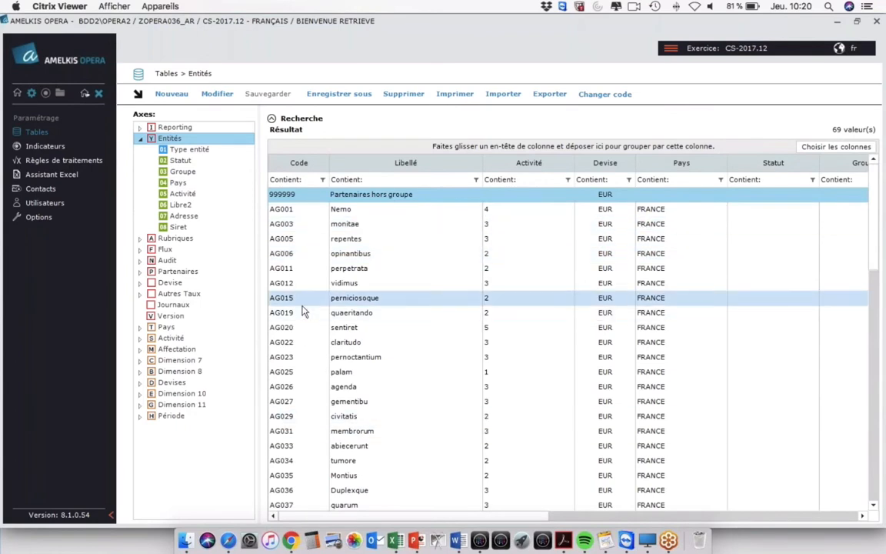
pyautogui.press('super+grave')
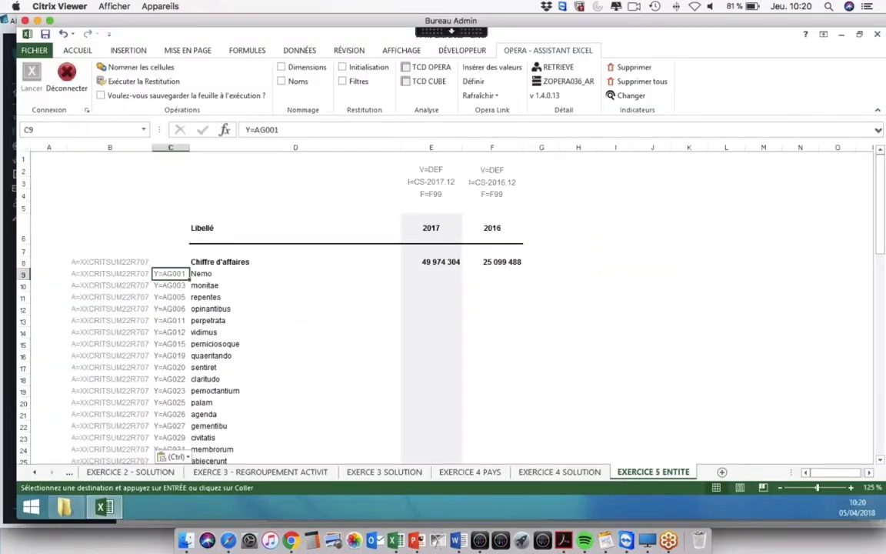
# Define the consolidated Opera Link formulas for every entity, using B9:C76 as rows and E2:F4 as columns.
pyautogui.click(429, 274)
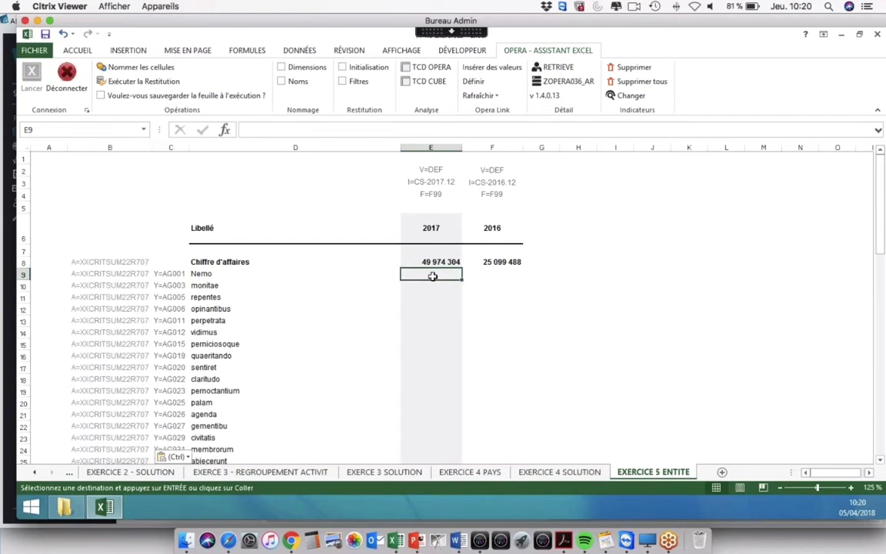
pyautogui.click(473, 81)
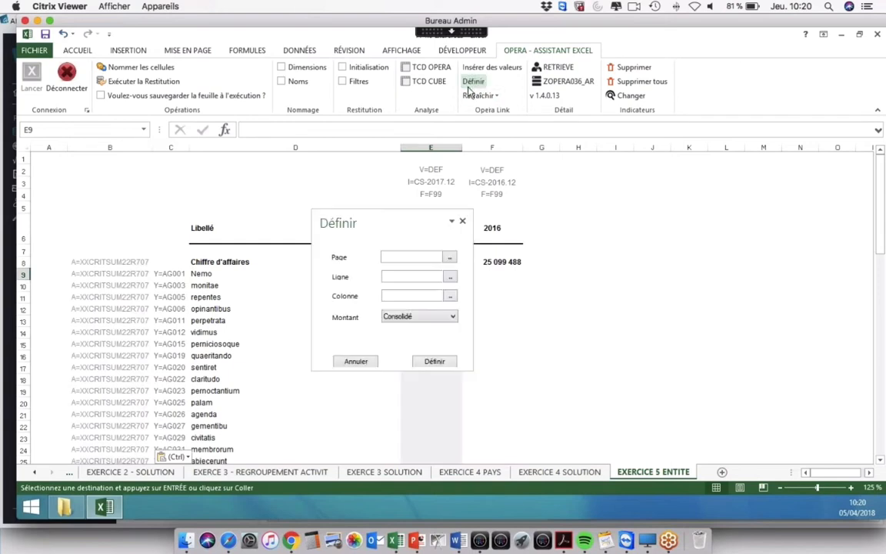
pyautogui.click(128, 275)
pyautogui.moveTo(171, 287); pyautogui.dragTo(178, 427)
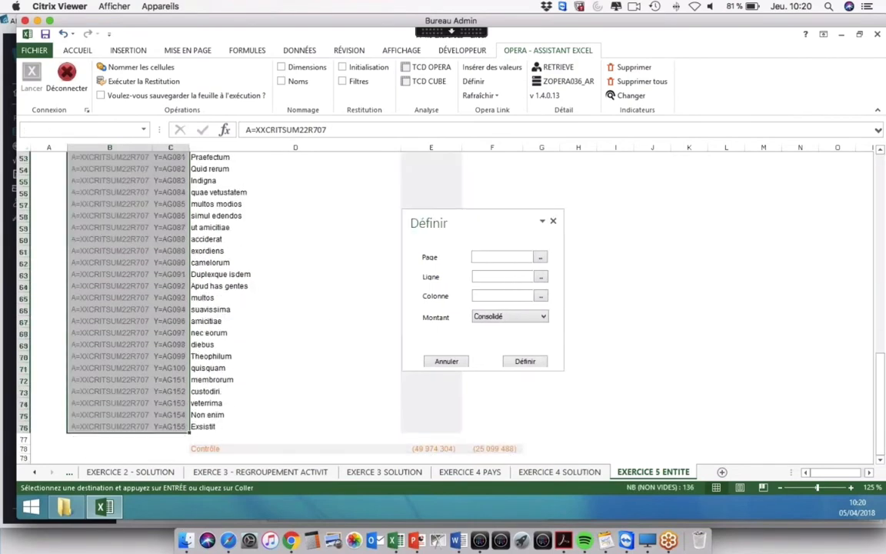
pyautogui.click(541, 276)
pyautogui.moveTo(879, 377); pyautogui.dragTo(875, 105)
pyautogui.moveTo(419, 169); pyautogui.dragTo(492, 194)
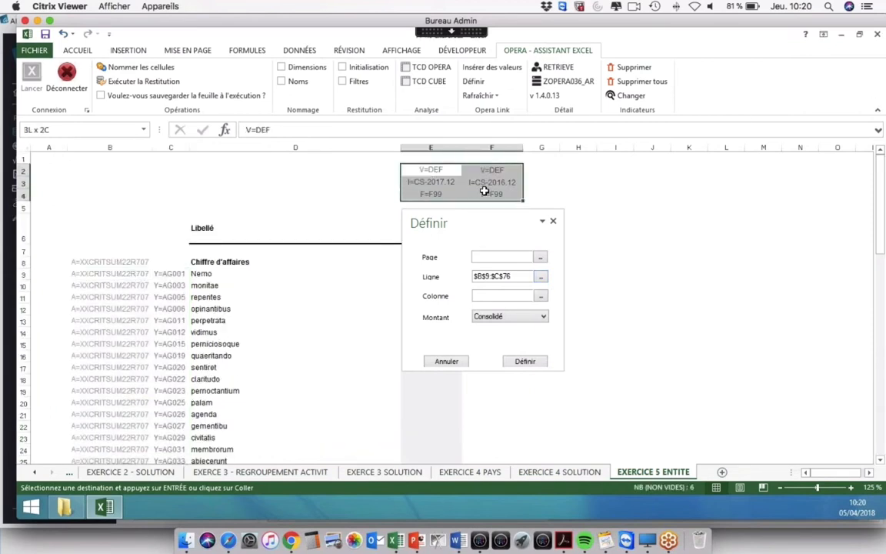
pyautogui.click(540, 296)
pyautogui.click(525, 360)
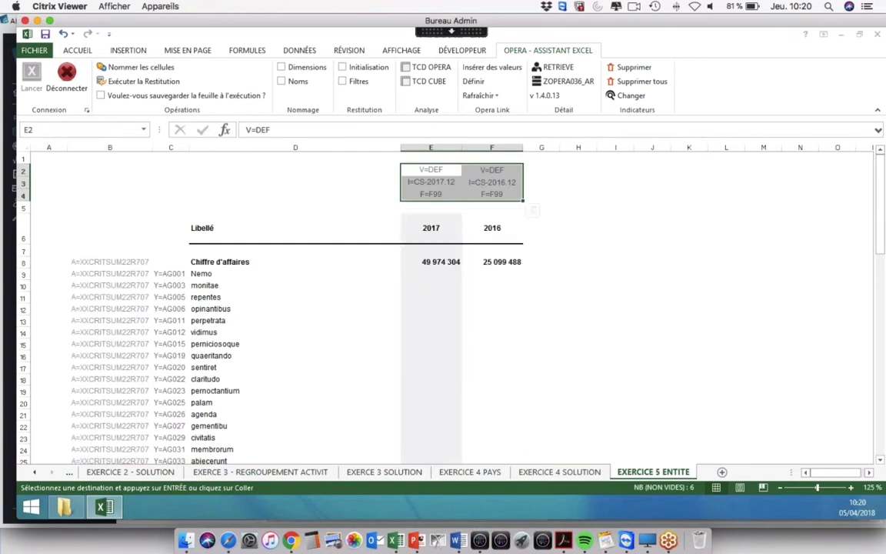
# Examine which cells the CONSDATA formula in E14 references, leaving the formula as it is.
pyautogui.click(429, 331)
pyautogui.click(310, 130)
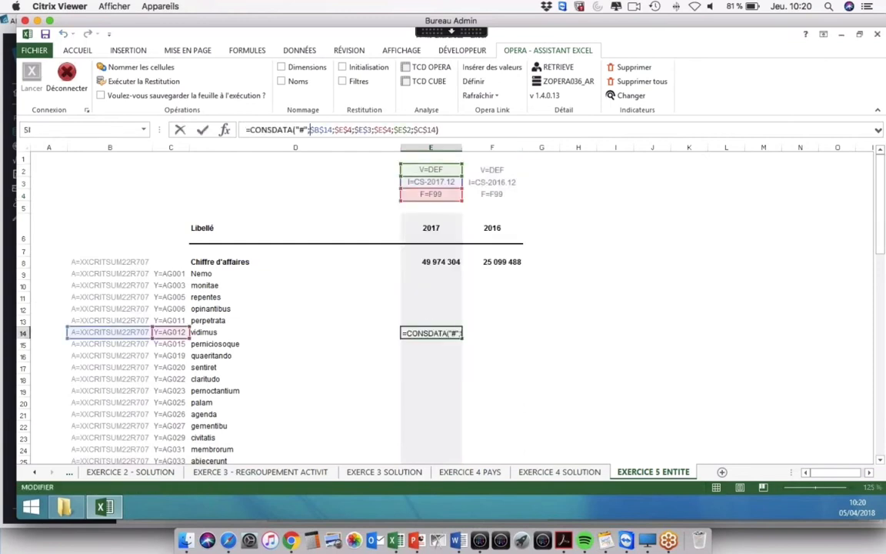
pyautogui.press('Return')
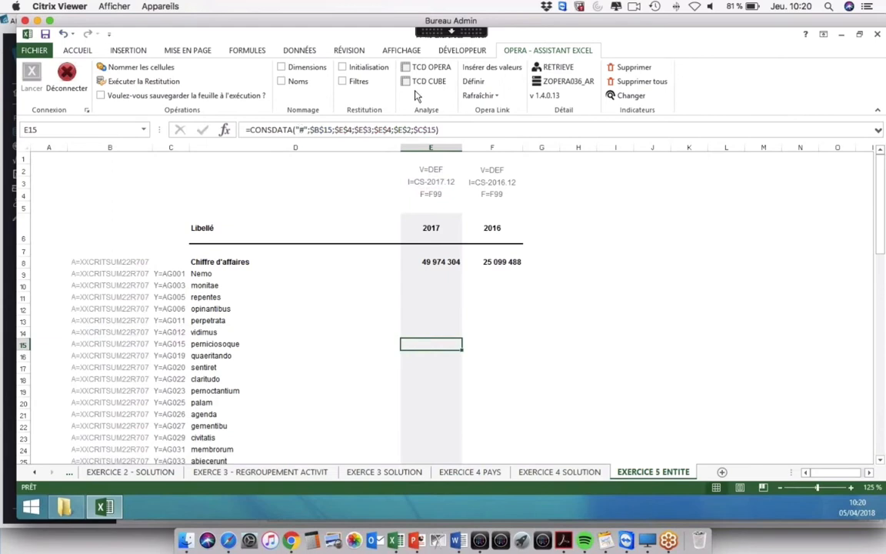
# Refresh the Opera Link values on the EXERCICE 5 ENTITE sheet and review the revenue figures down the entity list.
pyautogui.click(476, 96)
pyautogui.click(504, 124)
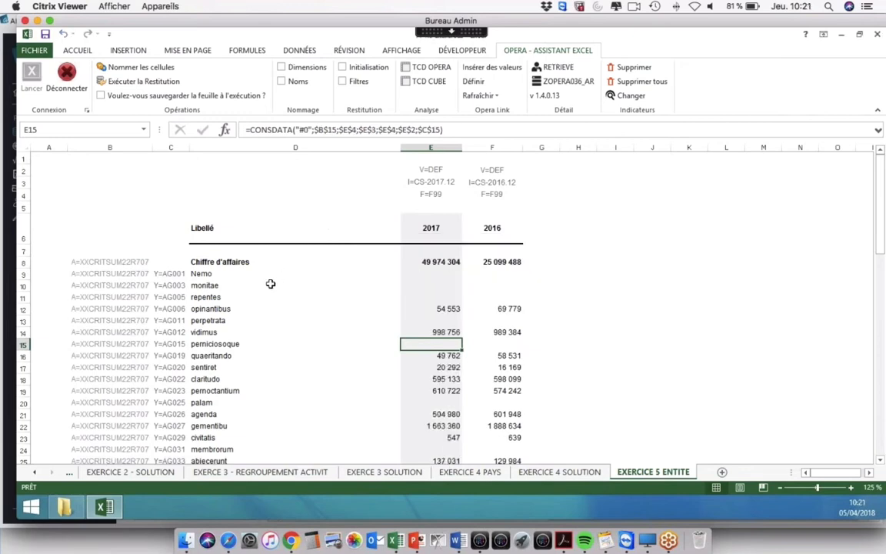
pyautogui.scroll(-4, 271, 283)
pyautogui.scroll(-8, 271, 283)
pyautogui.scroll(14, 269, 284)
# Switch to the file explorer and open the workbook FF4.1 Plaquette Standard FR (formation).
pyautogui.click(72, 509)
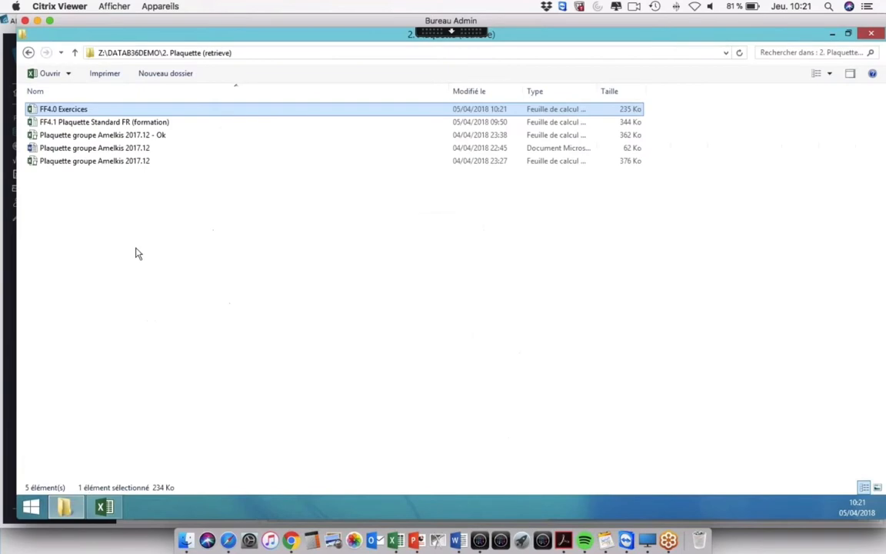
pyautogui.click(111, 123)
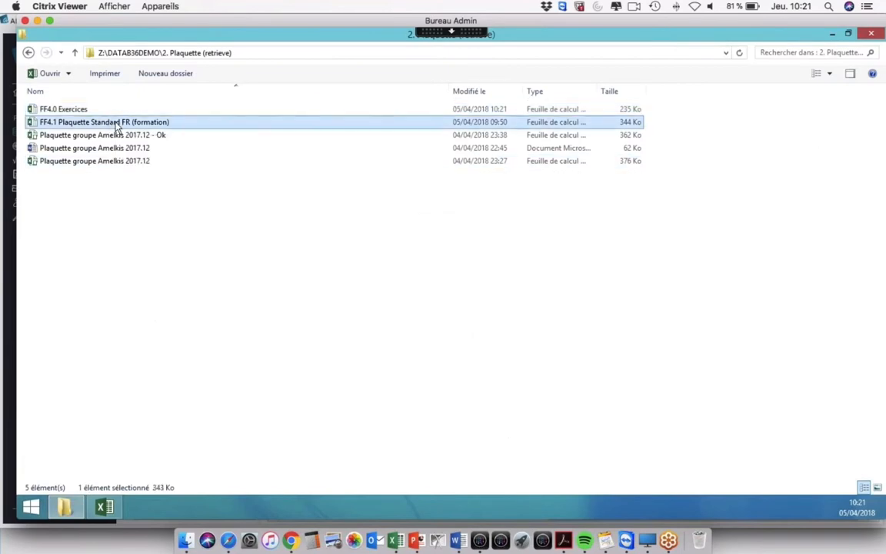
pyautogui.doubleClick(117, 128)
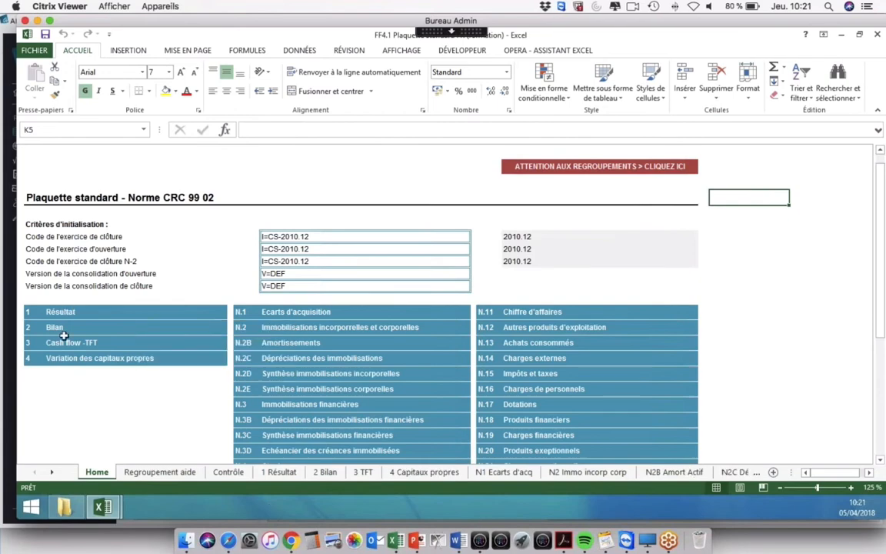
# Look over the Home summary, follow its link to the Résultat sheet and back, and go from Résultat to the Contrôle sheet.
pyautogui.scroll(-2, 64, 334)
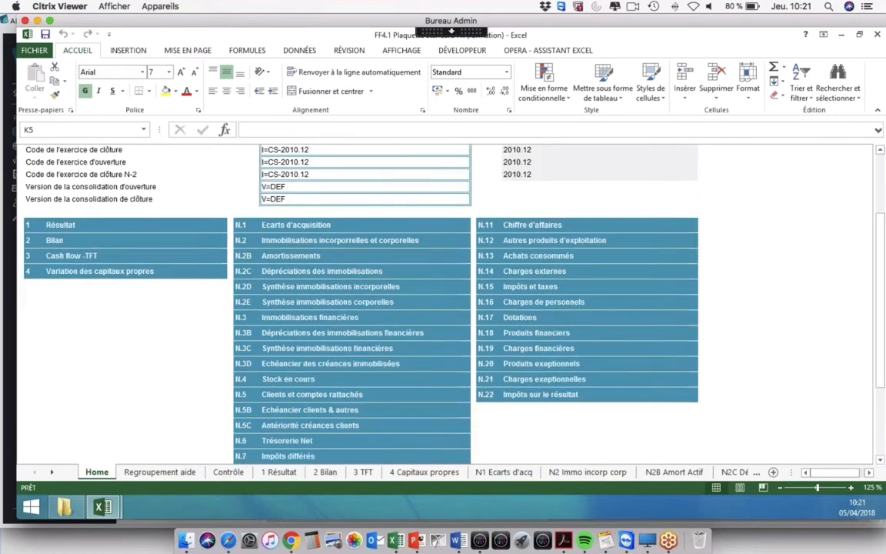
pyautogui.click(86, 223)
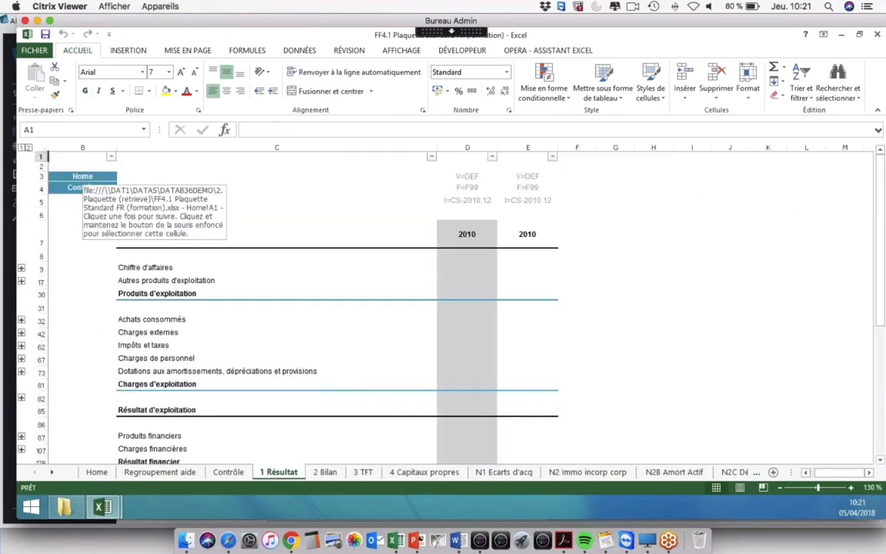
pyautogui.click(82, 176)
pyautogui.click(82, 175)
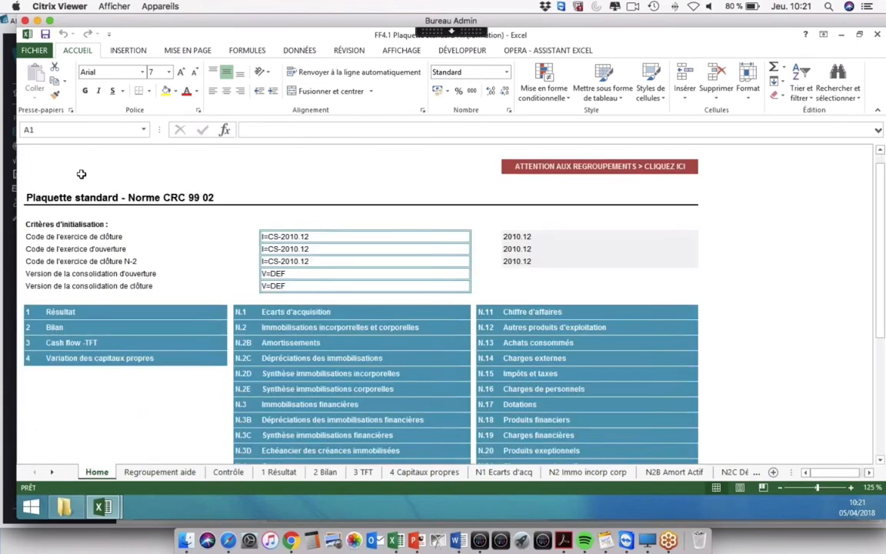
pyautogui.click(61, 311)
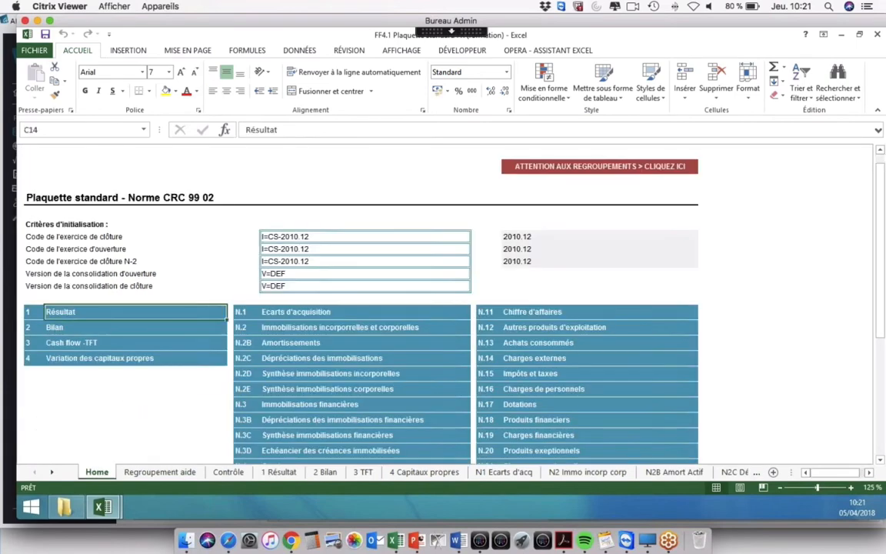
pyautogui.click(82, 187)
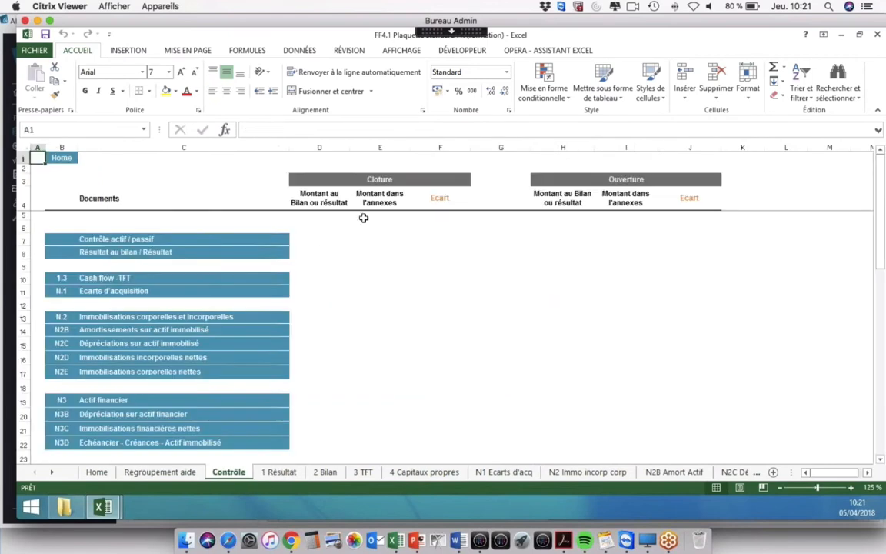
# Examine the Contrôle formulas in D7, D13, E13 and F14 for balance sheet amounts, notes amounts and differences.
pyautogui.click(319, 239)
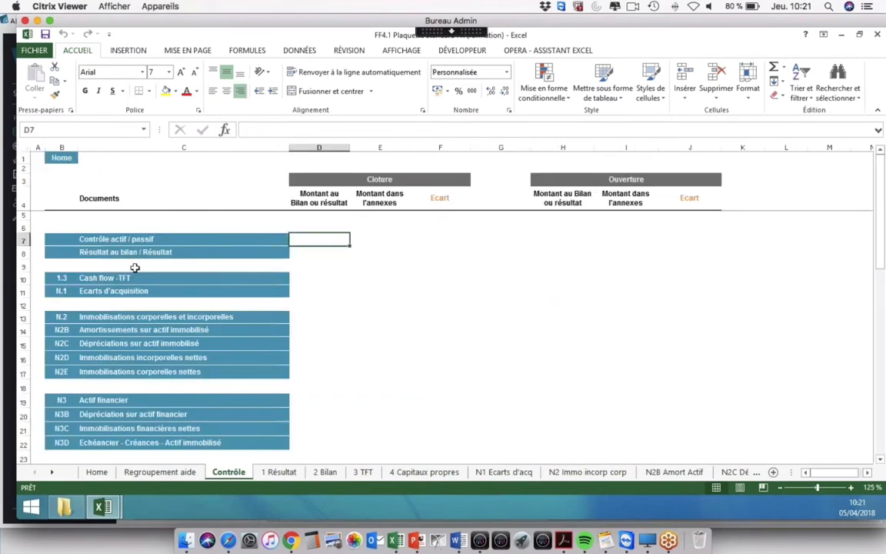
pyautogui.click(336, 308)
pyautogui.click(336, 316)
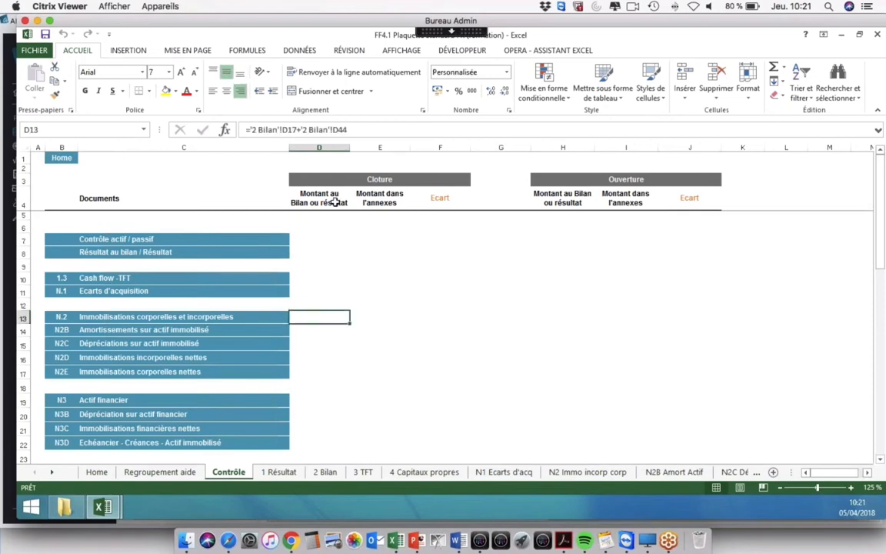
pyautogui.press('Right')
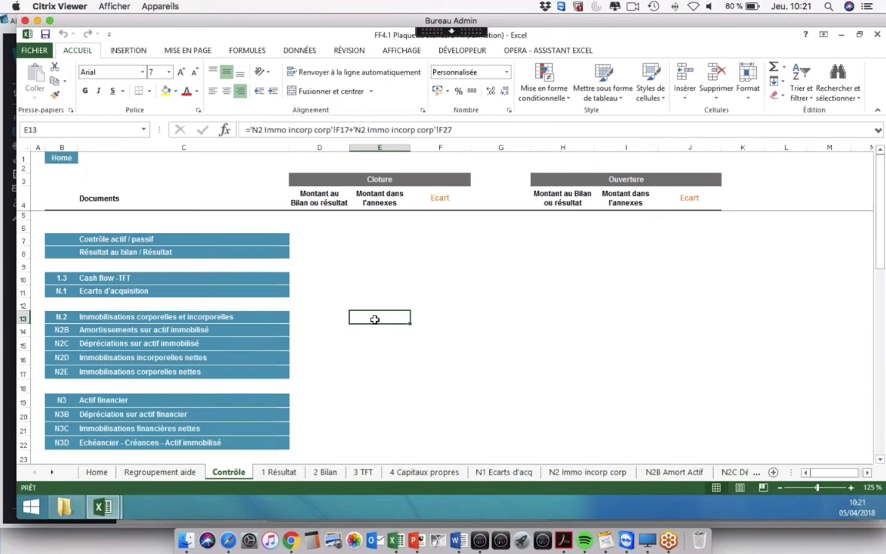
pyautogui.press('Down')
pyautogui.press('Right')
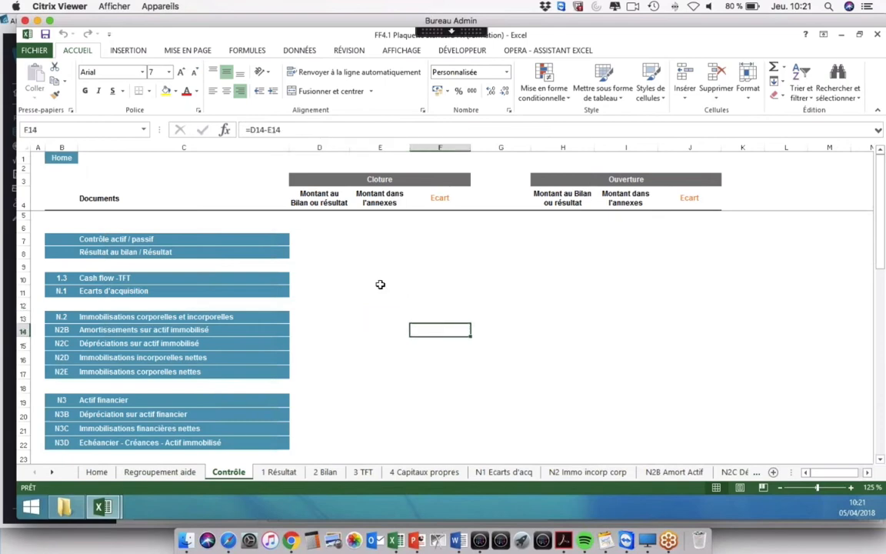
# Return to the Home sheet and look over the initialisation criteria.
pyautogui.click(157, 473)
pyautogui.click(96, 471)
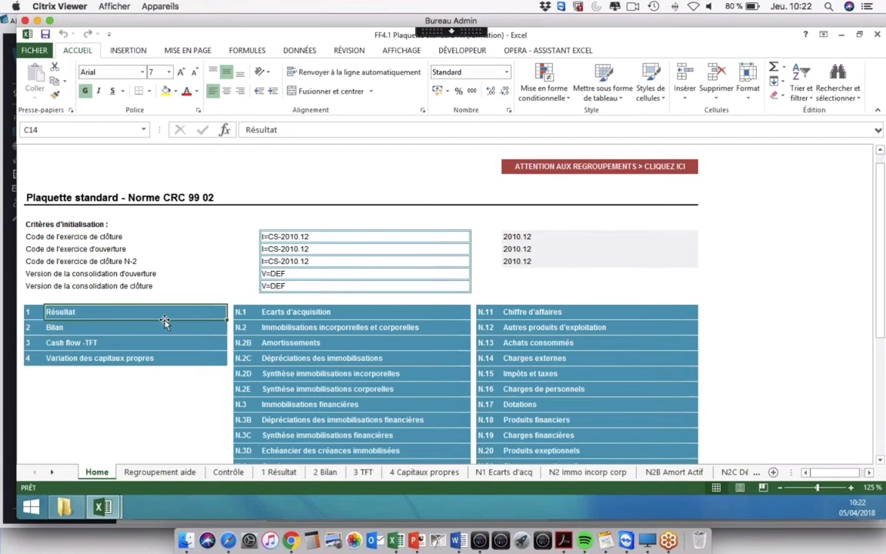
pyautogui.press('Up')
pyautogui.press('Up')
pyautogui.press('Up')
pyautogui.press('Up')
pyautogui.press('Up')
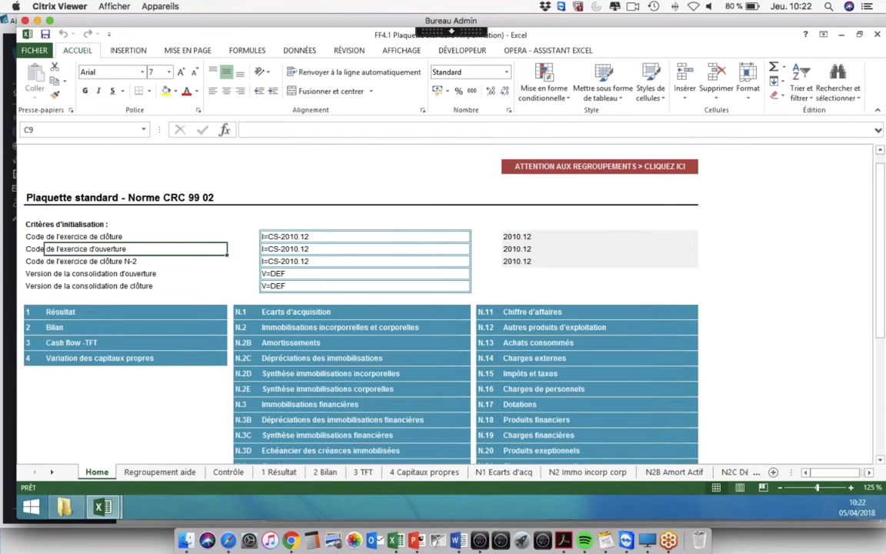
# Follow the grouping warning link to Regroupement aide and skim the instructions and the list of grouping rubriques.
pyautogui.click(557, 171)
pyautogui.scroll(-14, 214, 307)
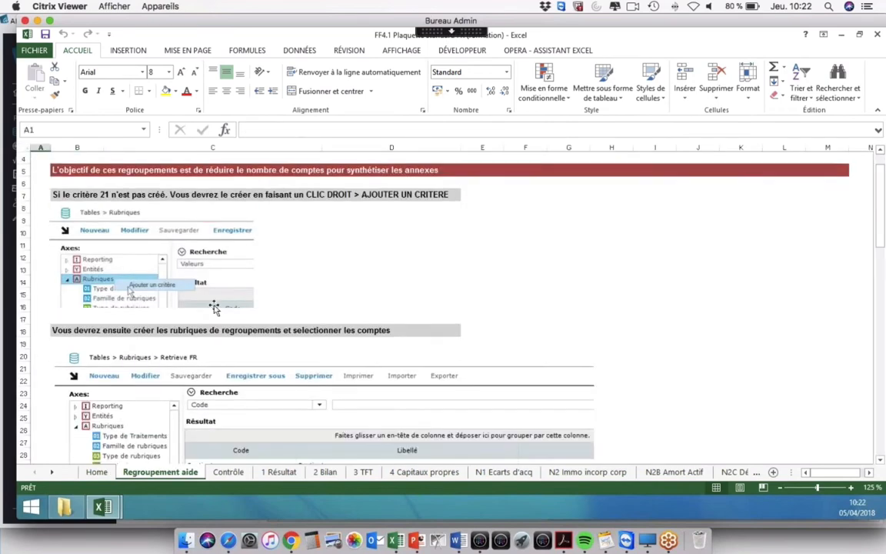
pyautogui.scroll(-9, 340, 164)
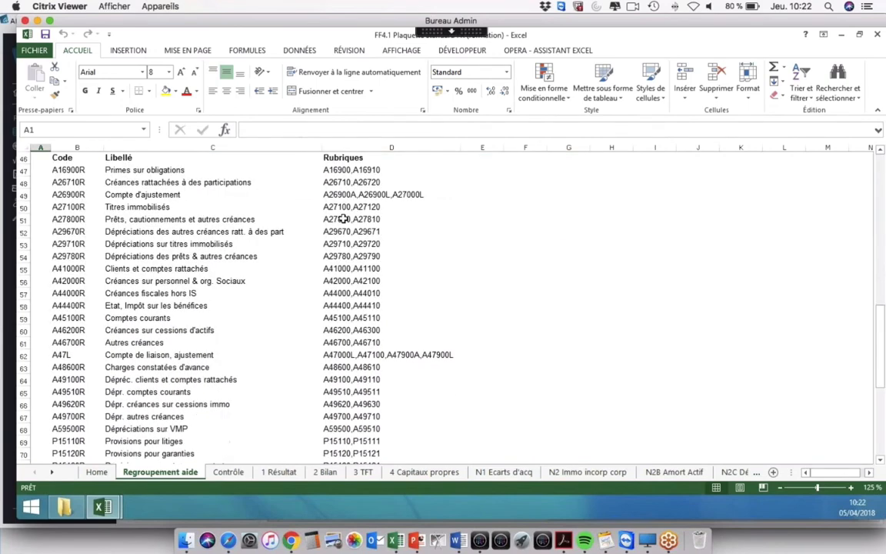
pyautogui.click(381, 219)
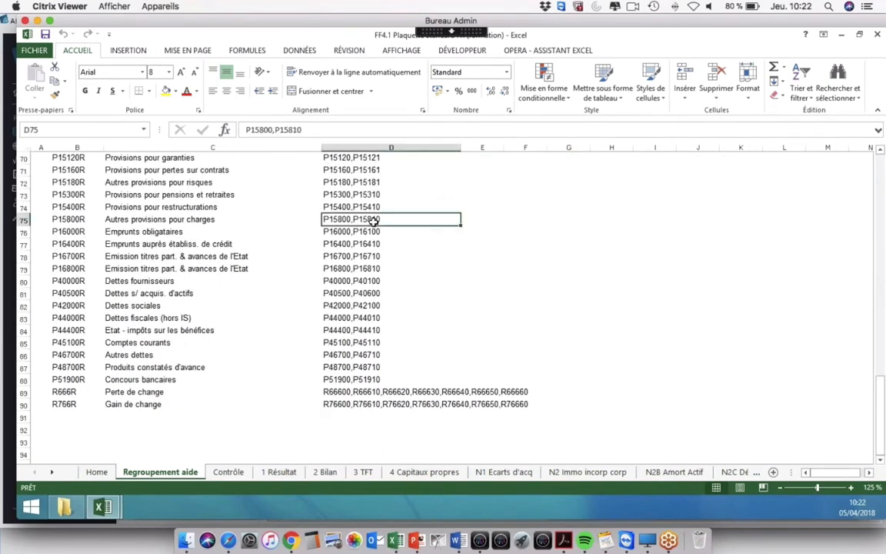
pyautogui.scroll(15, 373, 221)
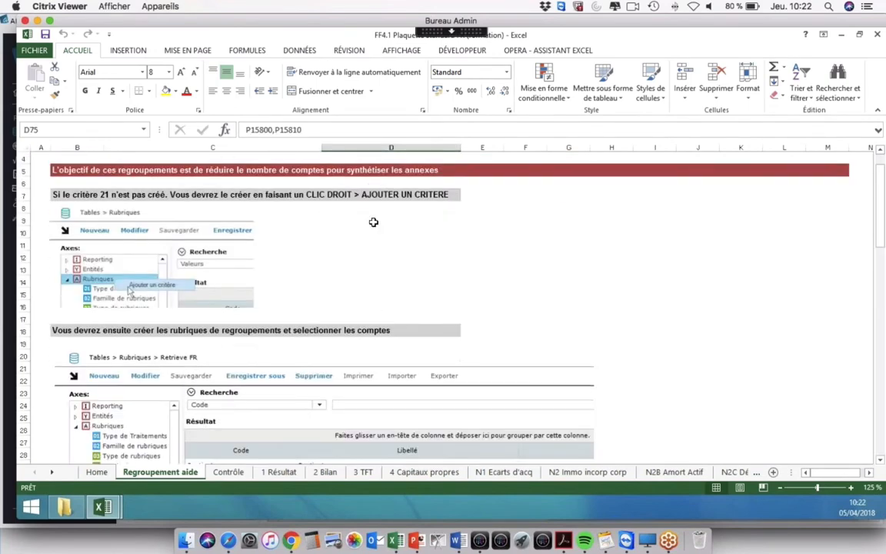
# Examine which accounts the grouping rubriques combine, including A27800R in row 51 and P15300R in row 73.
pyautogui.scroll(-5, 373, 222)
pyautogui.click(370, 296)
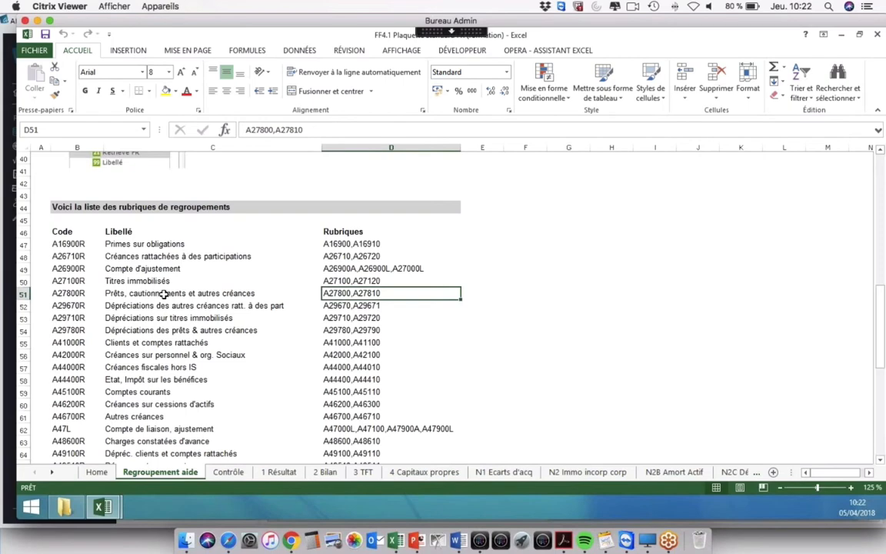
pyautogui.scroll(-3, 164, 291)
pyautogui.scroll(-1, 164, 293)
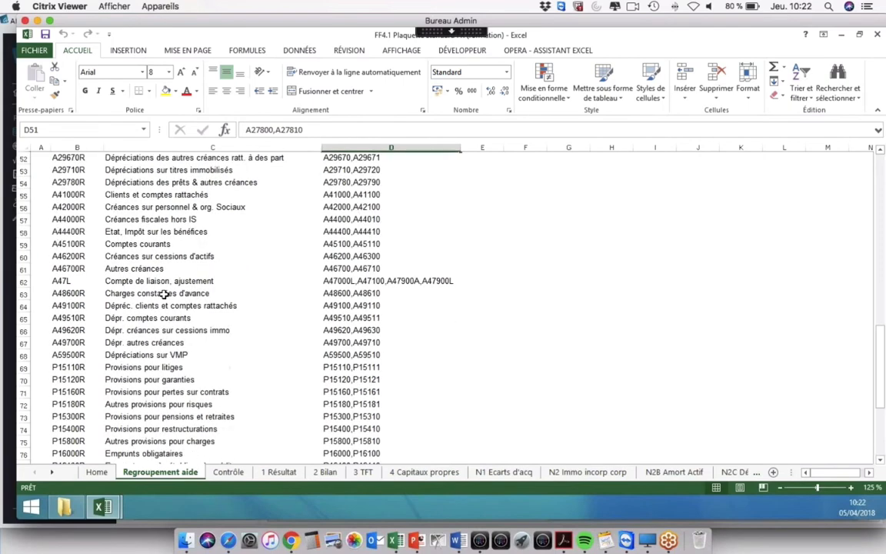
pyautogui.scroll(-3, 164, 294)
pyautogui.click(346, 306)
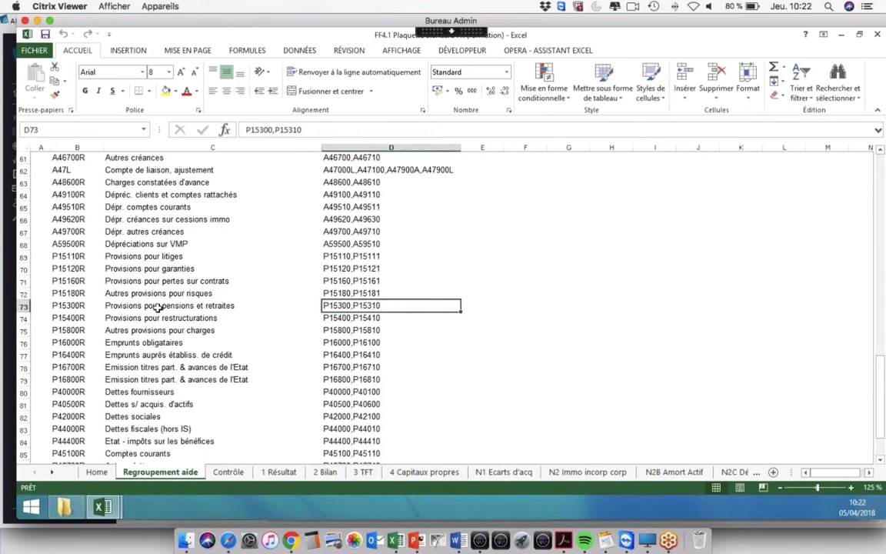
pyautogui.scroll(-4, 157, 307)
pyautogui.scroll(20, 157, 307)
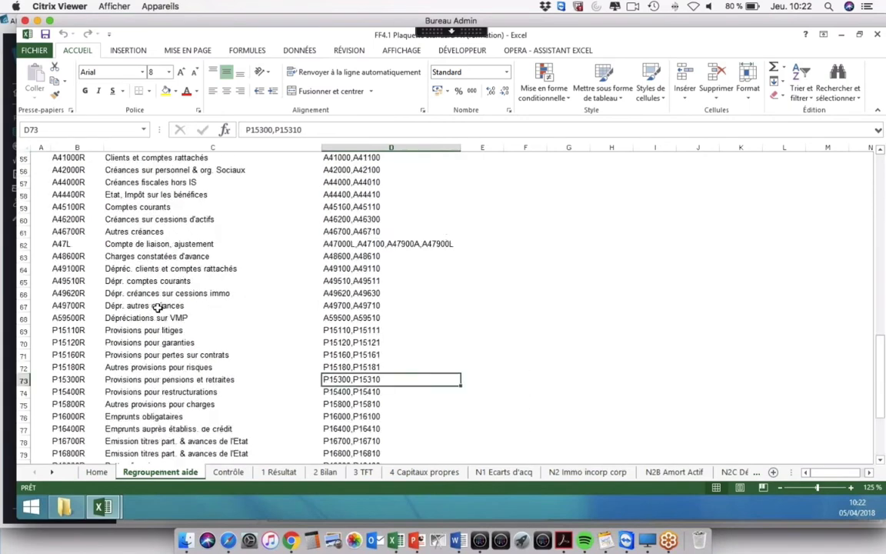
pyautogui.scroll(-12, 157, 307)
pyautogui.scroll(-8, 157, 308)
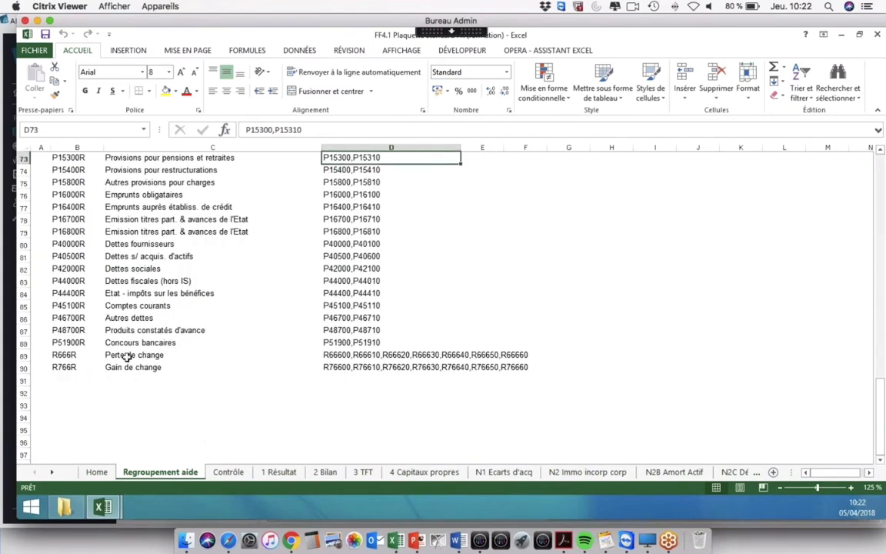
# Examine the accounts grouped under R666R Perte de change.
pyautogui.click(184, 355)
pyautogui.press('Down')
pyautogui.press('Up')
pyautogui.click(369, 357)
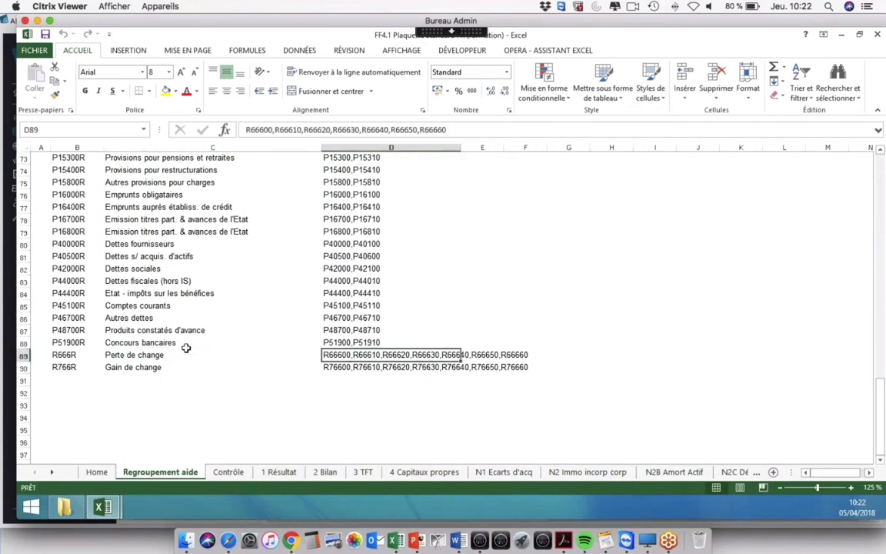
# Review the instructions for creating criterion 21 and its grouping rubriques, down to the Retrieve FR example.
pyautogui.scroll(20, 185, 348)
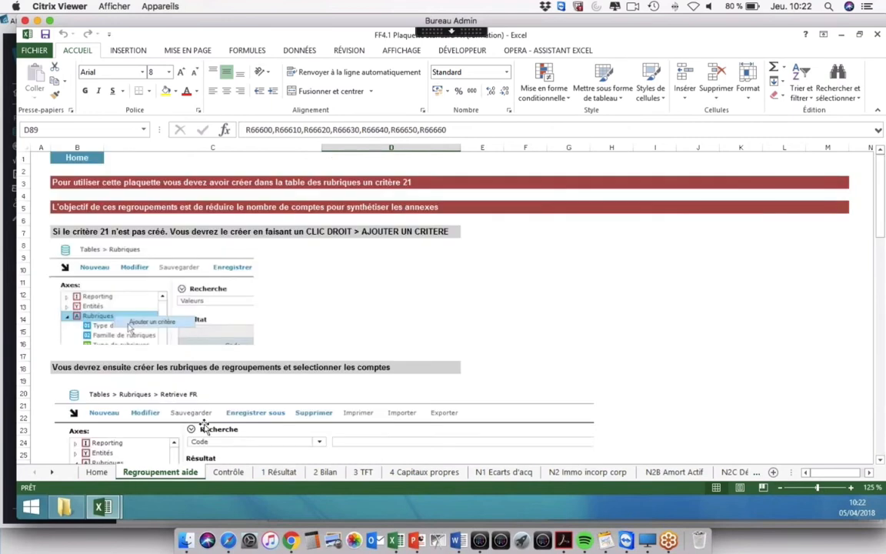
pyautogui.scroll(-14, 171, 450)
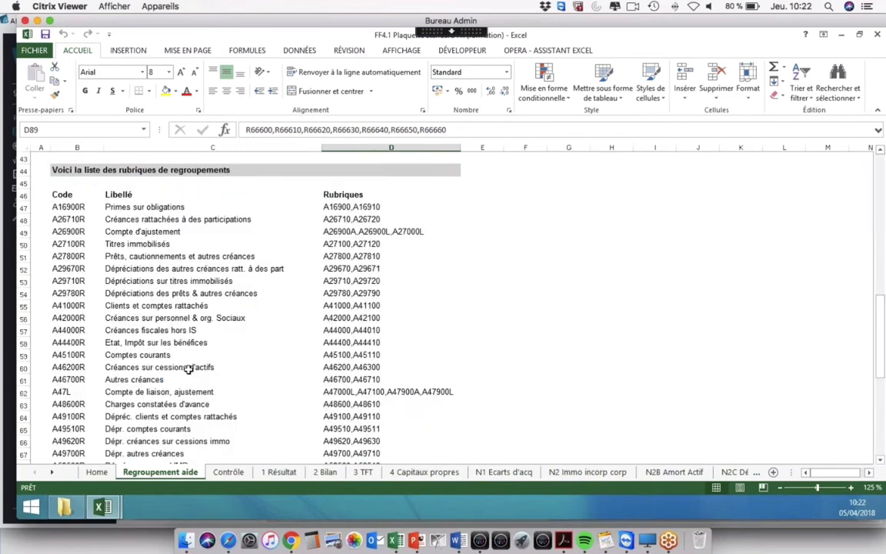
pyautogui.scroll(2, 103, 201)
pyautogui.scroll(12, 103, 201)
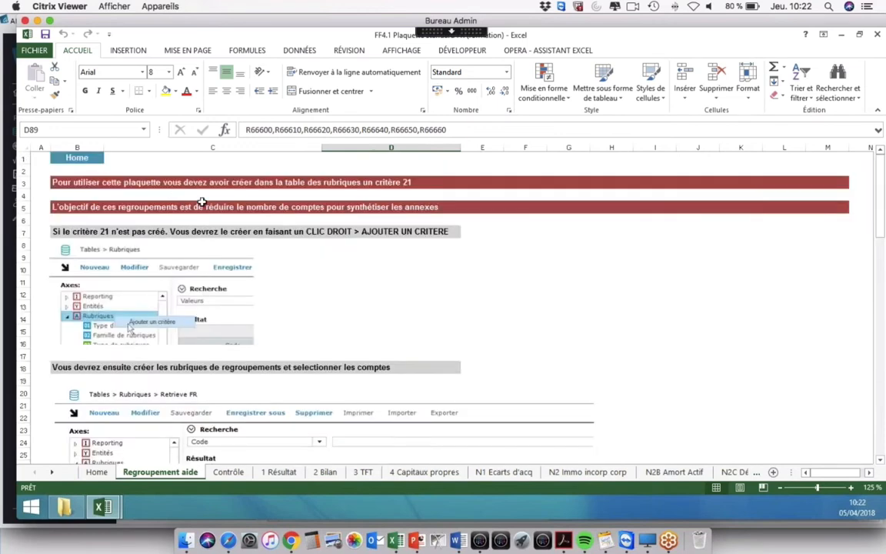
pyautogui.scroll(-9, 202, 201)
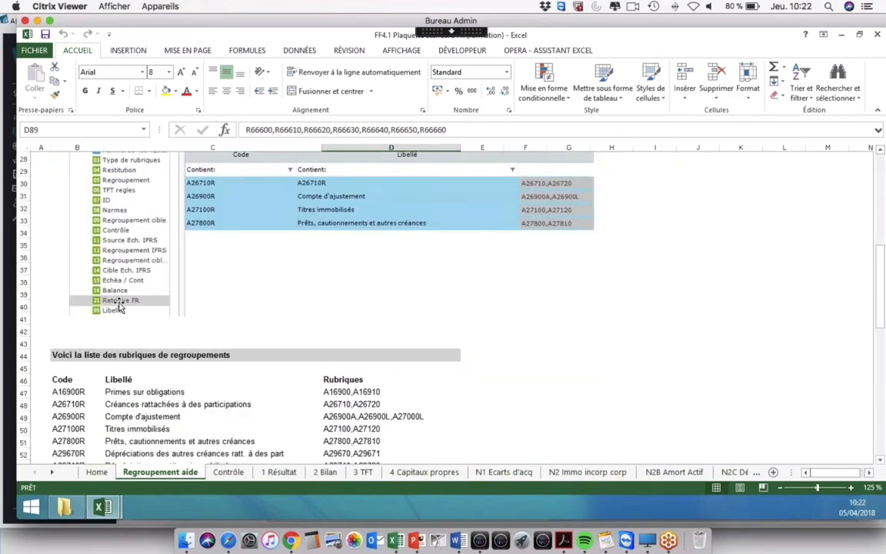
# Return to the Home sheet and set the closing exercise code in F8 to I=CS-2017.12.
pyautogui.click(97, 472)
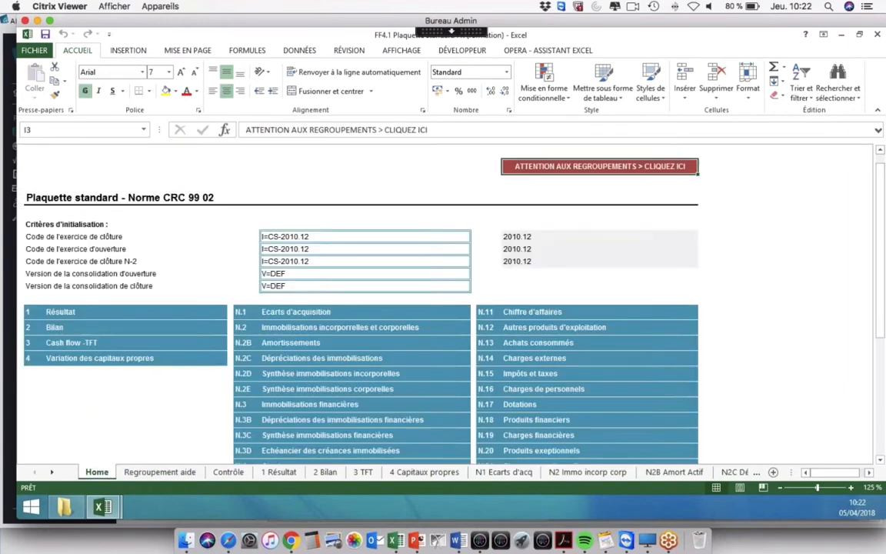
pyautogui.click(310, 236)
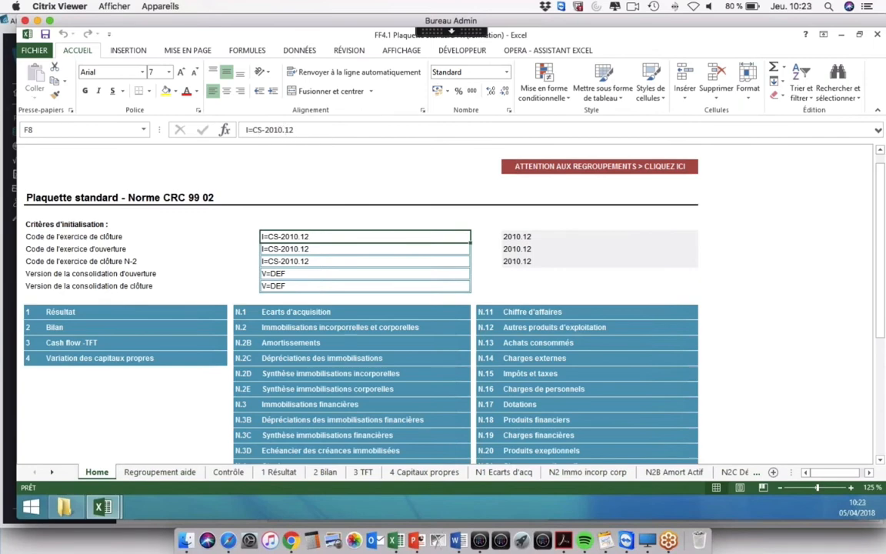
pyautogui.click(307, 261)
pyautogui.click(298, 236)
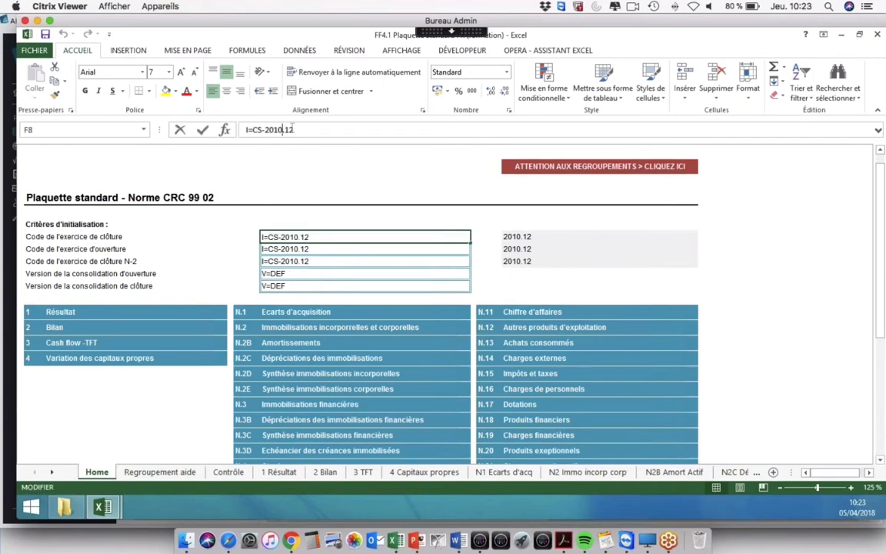
pyautogui.click(283, 129)
pyautogui.press('BackSpace')
pyautogui.write('7')
pyautogui.press('Return')
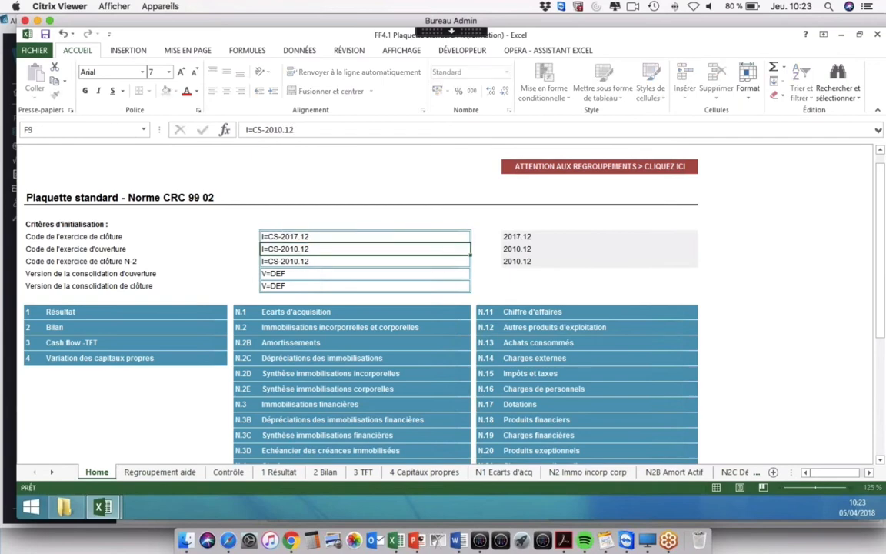
# Set the opening exercise code in F9 to I=CS-2016.12.
pyautogui.click(262, 130)
pyautogui.press('BackSpace')
pyautogui.write('6')
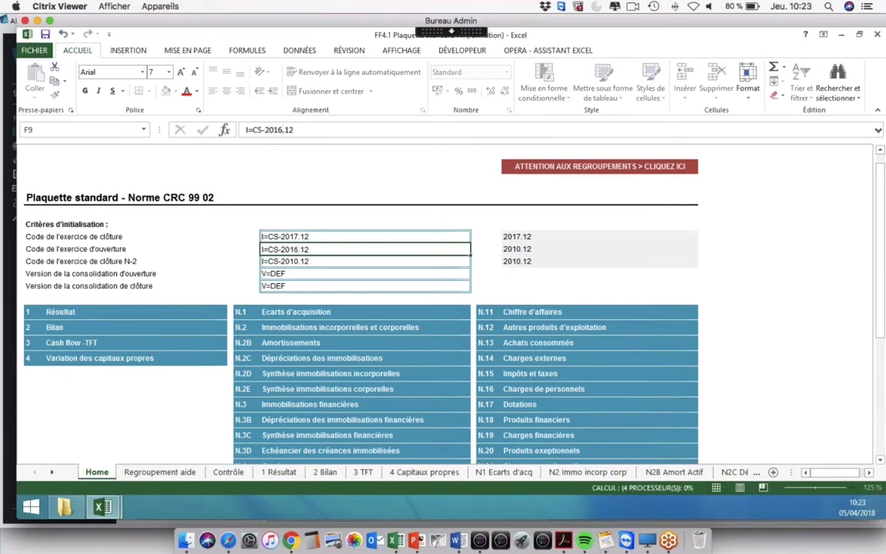
pyautogui.press('Return')
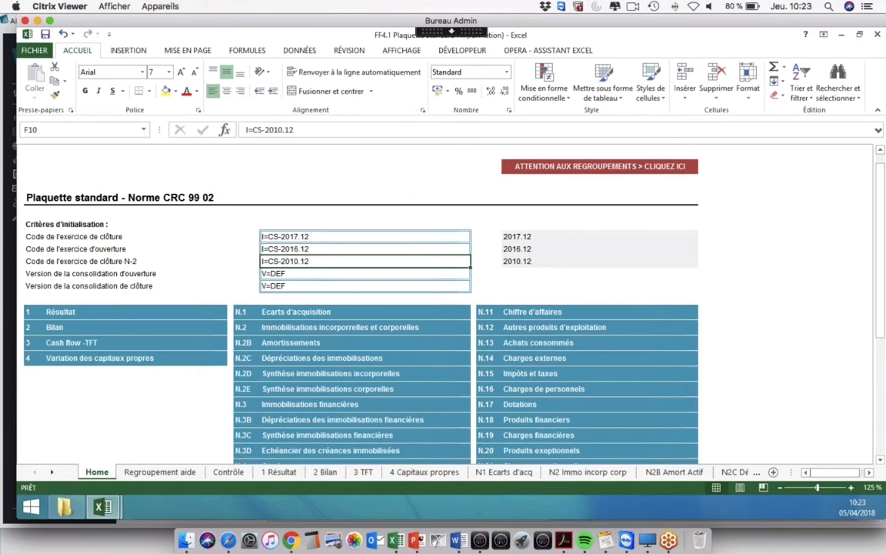
# Set the N-2 closing exercise code in F10 of the Home sheet to I=CS-2016.12.
pyautogui.click(286, 130)
pyautogui.press('BackSpace')
pyautogui.write('6')
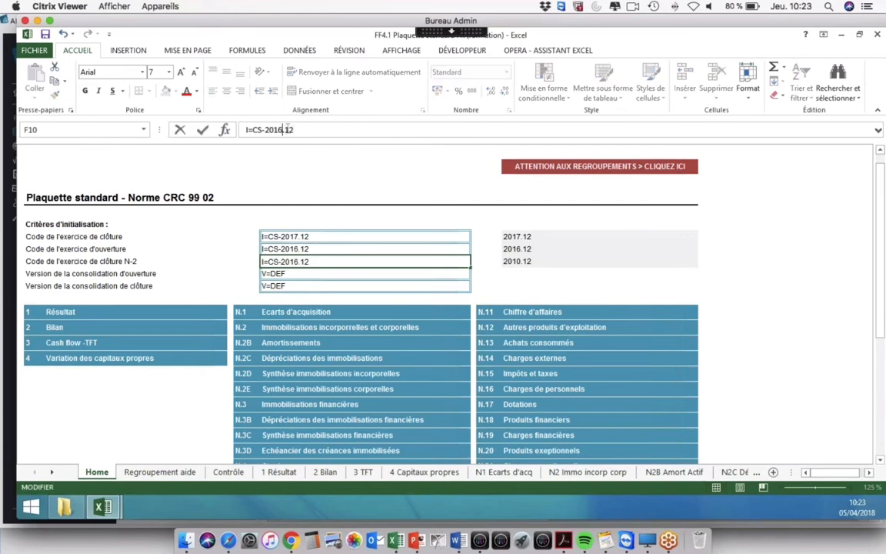
pyautogui.press('Return')
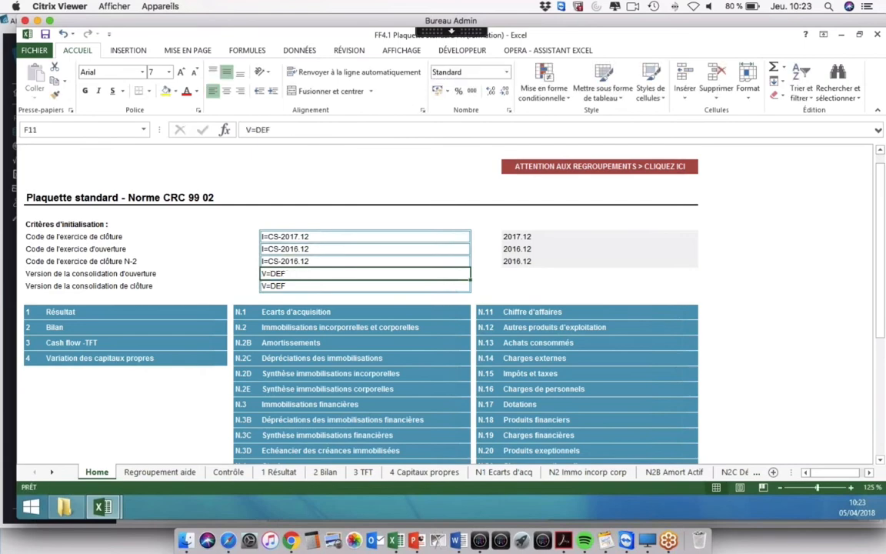
pyautogui.press('Down')
# Refresh the entire workbook (Classeur) through Opera Link while on the 2 Bilan sheet.
pyautogui.hotkey('ctrl', 'pagedown')
pyautogui.hotkey('ctrl', 'pagedown')
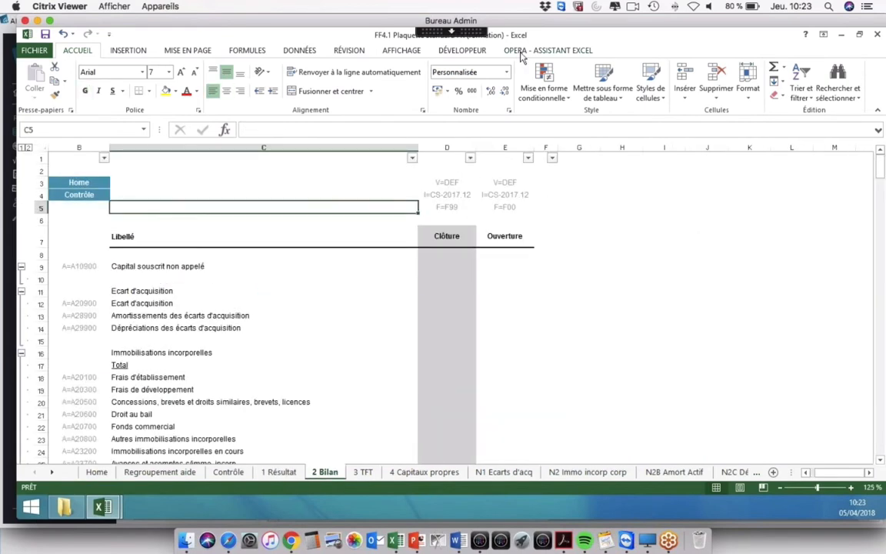
pyautogui.click(548, 50)
pyautogui.click(480, 95)
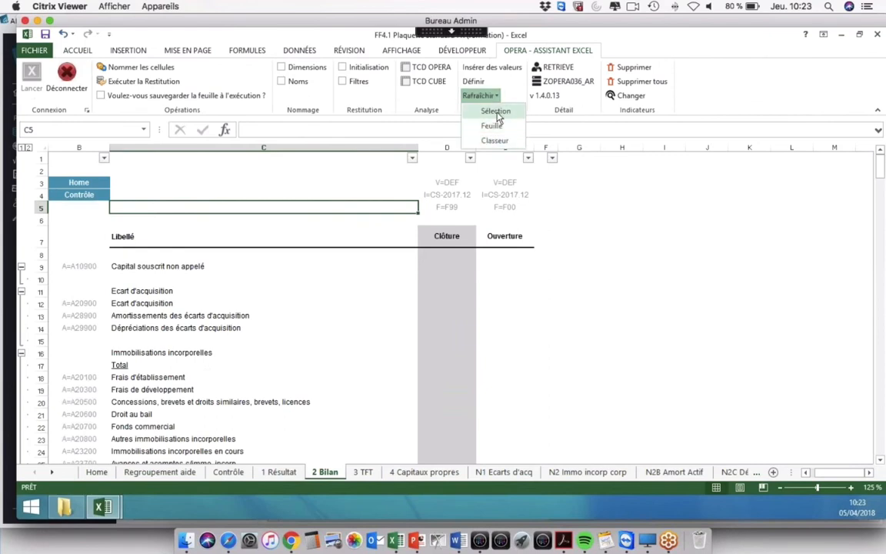
pyautogui.click(494, 141)
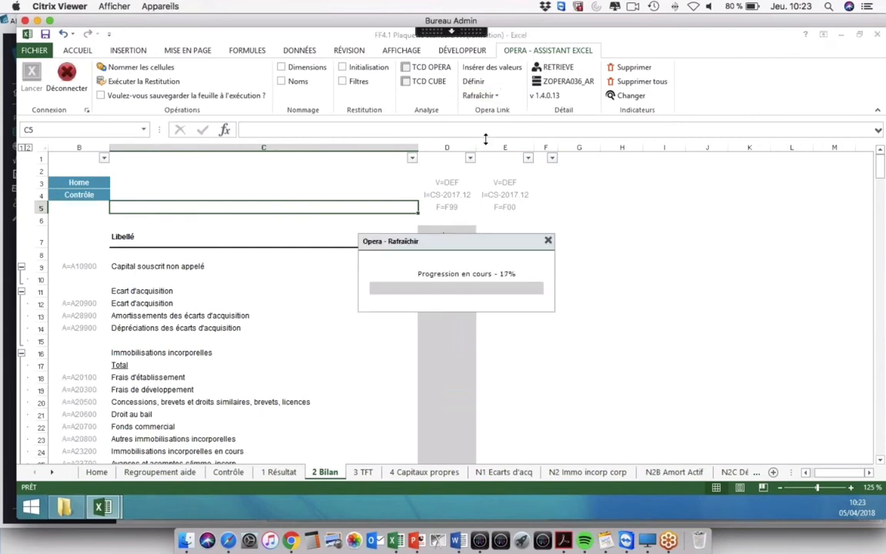
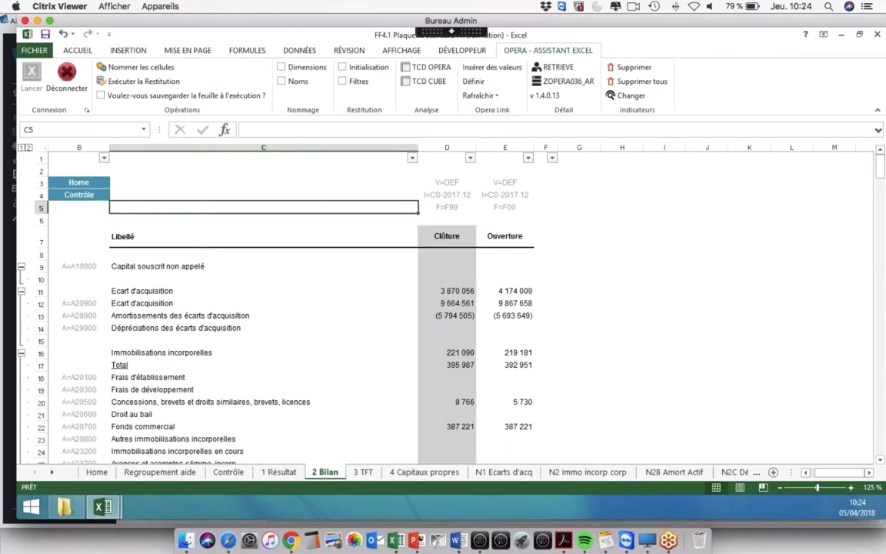
# Check the closing and opening gaps on the Contrôle sheet, from Contrôle actif / passif down to the Echéancier rows.
pyautogui.click(78, 183)
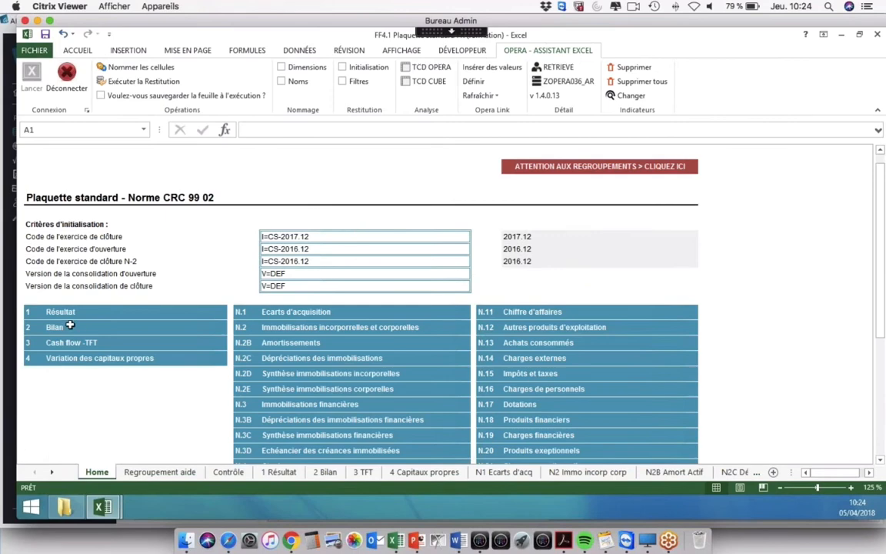
pyautogui.click(228, 472)
pyautogui.click(367, 291)
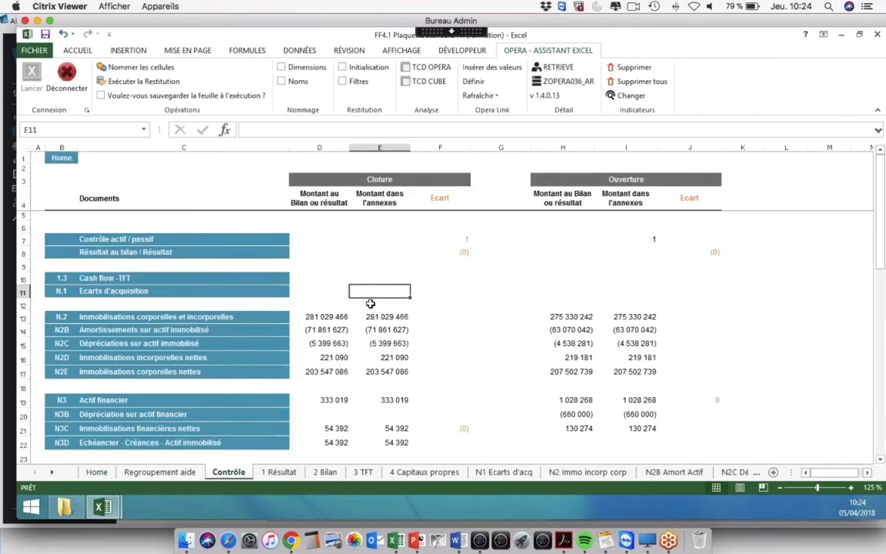
pyautogui.click(458, 239)
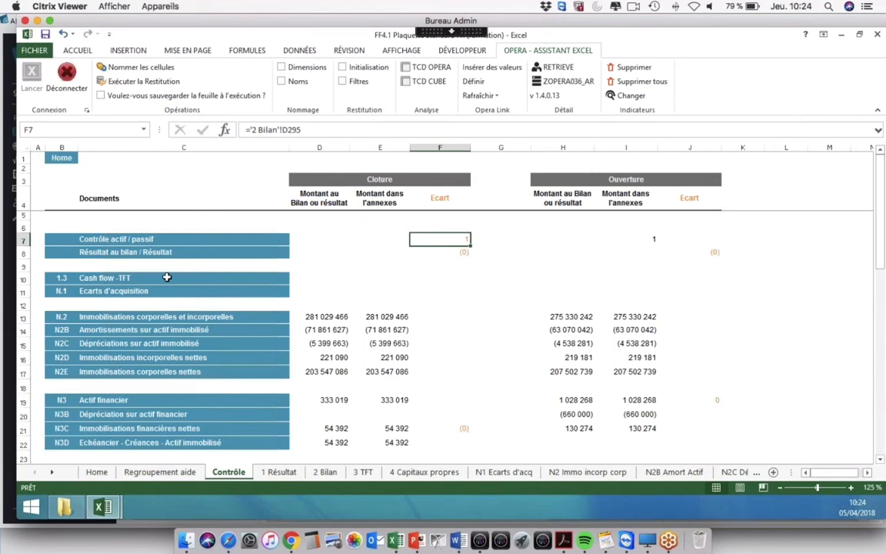
pyautogui.click(316, 290)
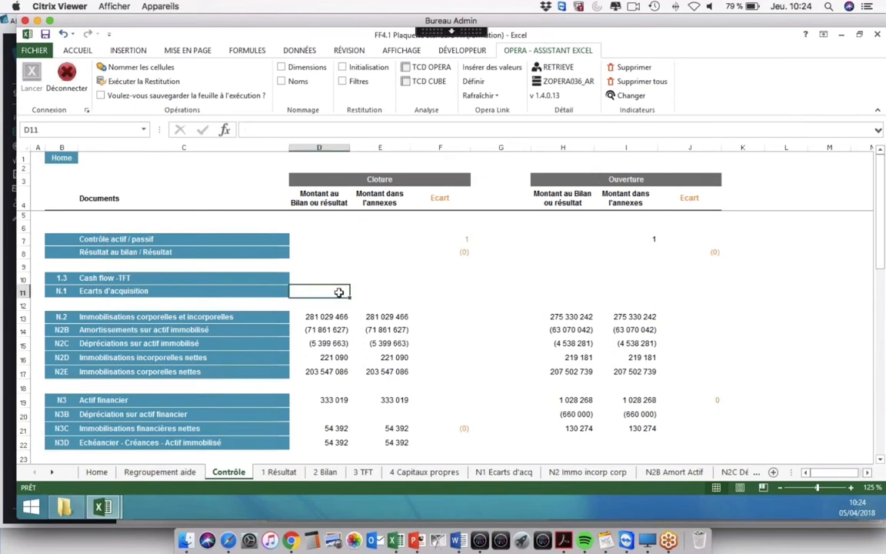
pyautogui.scroll(-1, 338, 292)
pyautogui.click(316, 281)
pyautogui.scroll(-2, 372, 281)
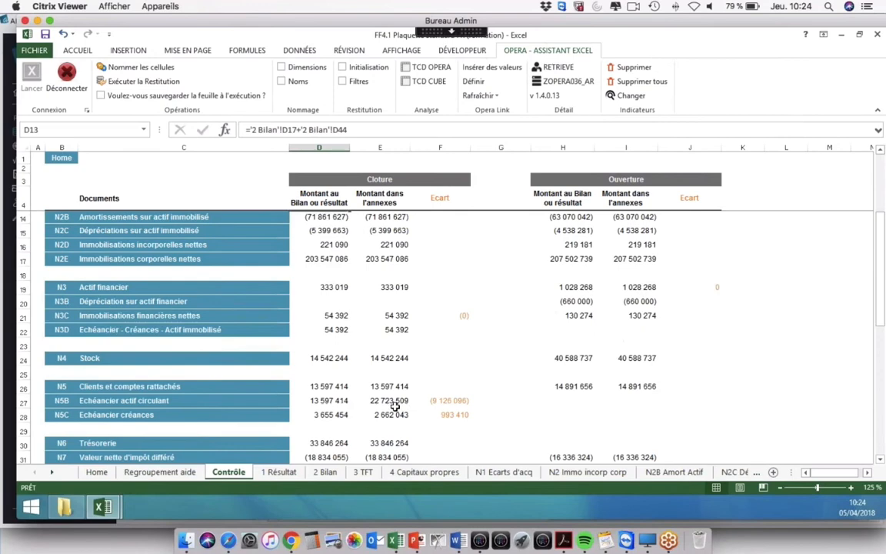
# Follow the N5B Echéancier actif circulant link and inspect the Brut column formulas in rows 11 to 23.
pyautogui.click(163, 401)
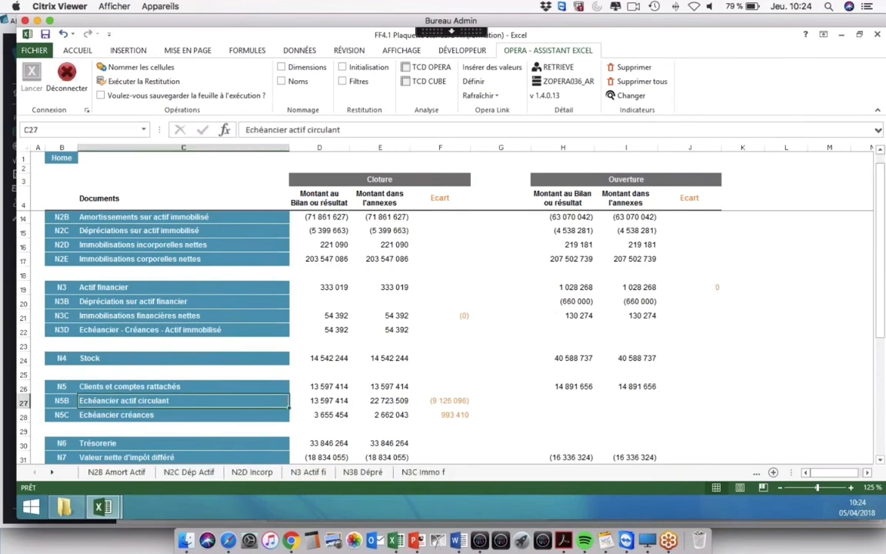
pyautogui.click(426, 294)
pyautogui.moveTo(426, 390); pyautogui.dragTo(423, 431)
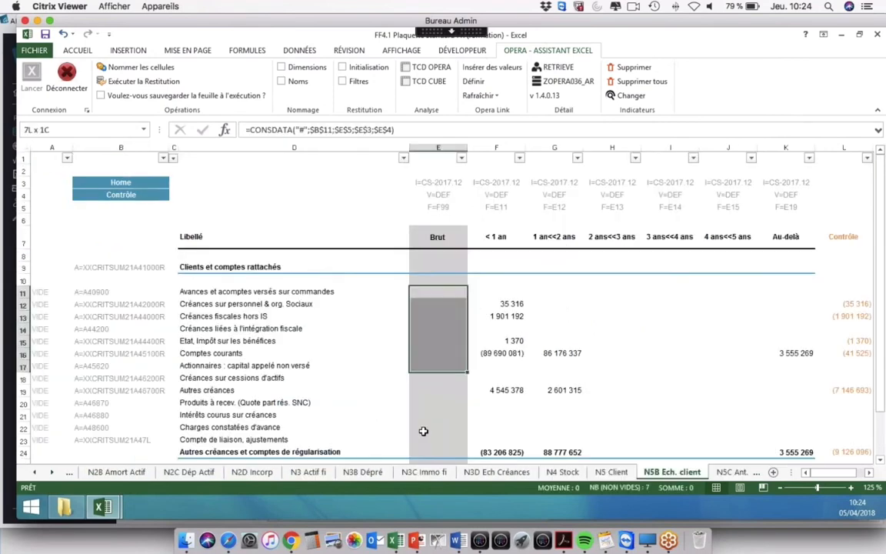
pyautogui.moveTo(423, 430); pyautogui.dragTo(423, 431)
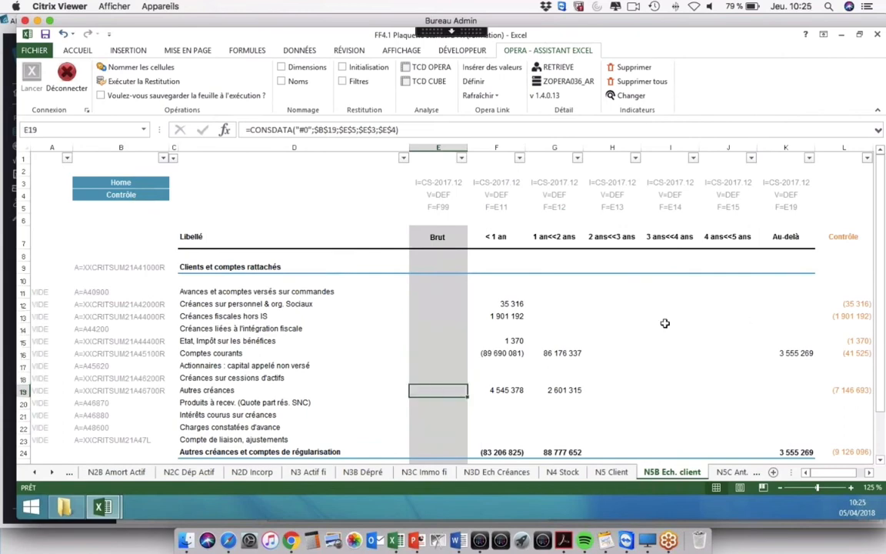
# Return to the Contrôle sheet and review the remaining gaps down to the N10 Fournisseur row.
pyautogui.click(79, 198)
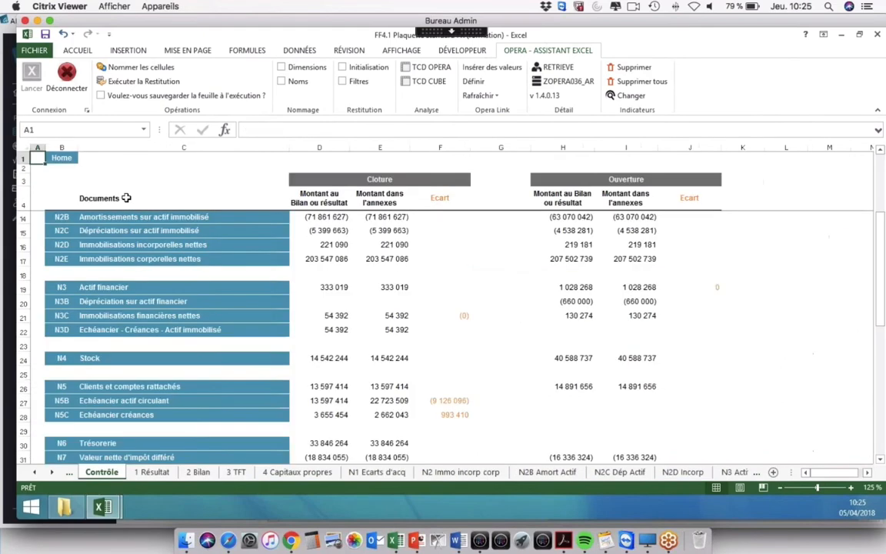
pyautogui.scroll(-4, 344, 340)
pyautogui.scroll(-1, 344, 340)
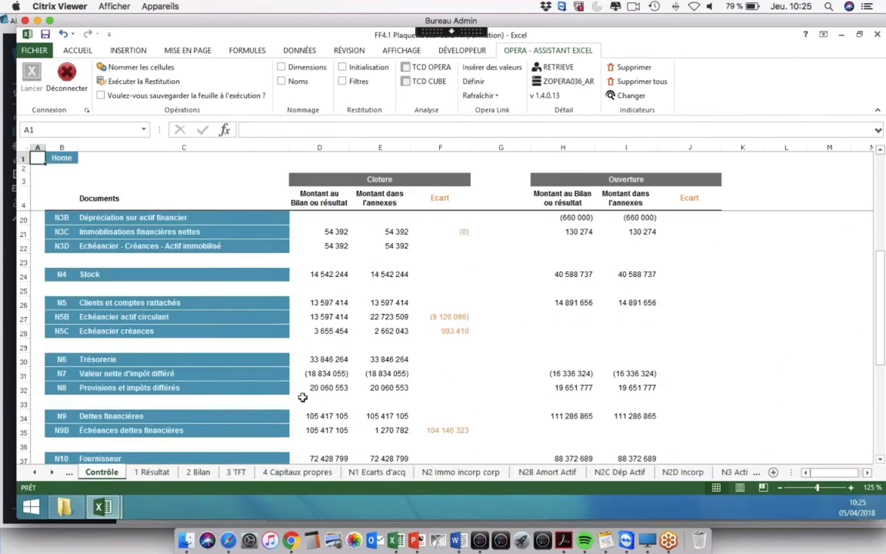
pyautogui.scroll(5, 344, 276)
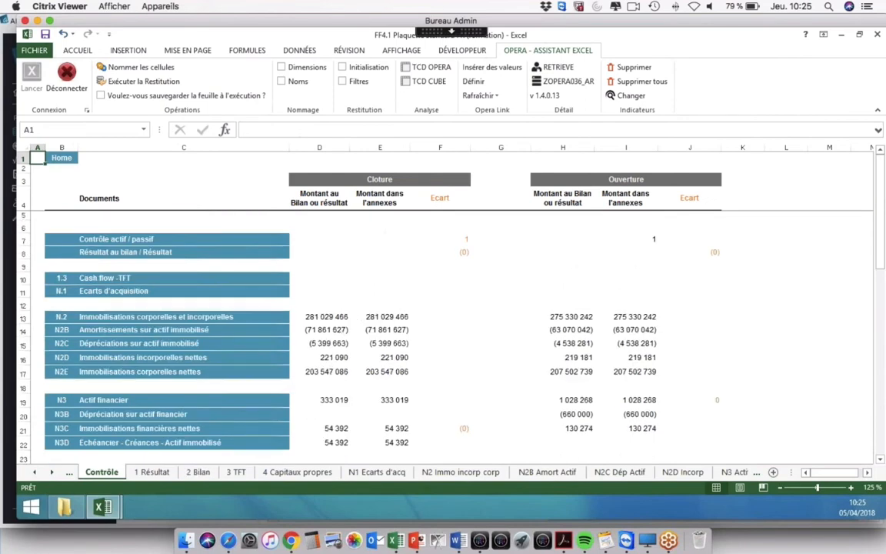
# Open the N.2B Amortissements note from the Home sheet and review its Reste à ventiler column.
pyautogui.click(62, 158)
pyautogui.click(278, 340)
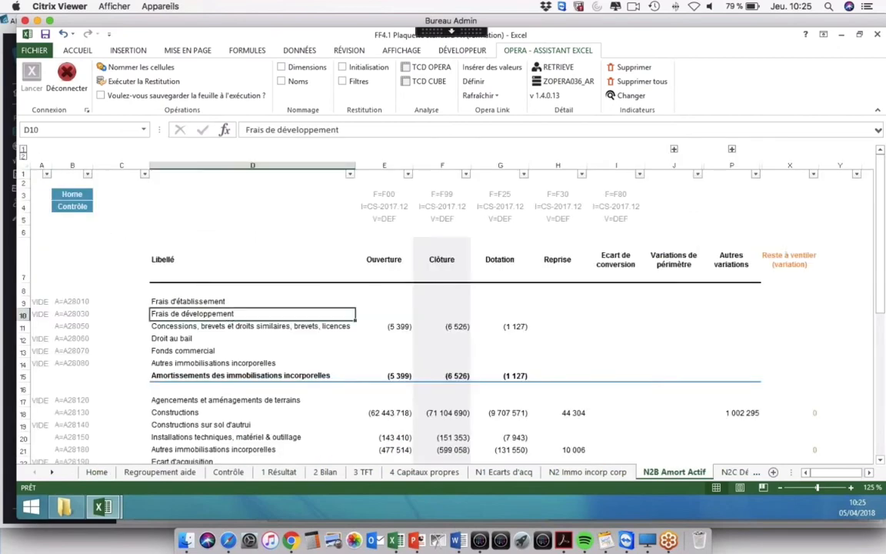
pyautogui.scroll(-2, 293, 354)
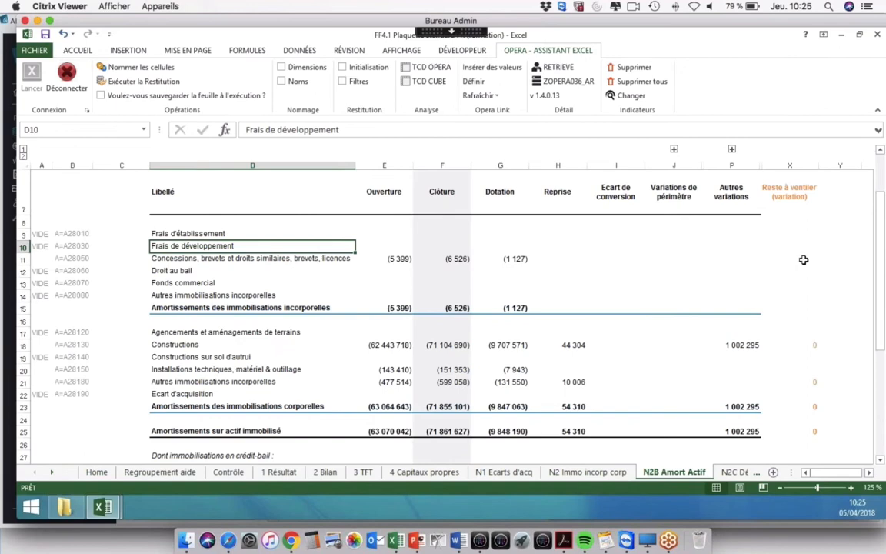
pyautogui.scroll(2, 190, 270)
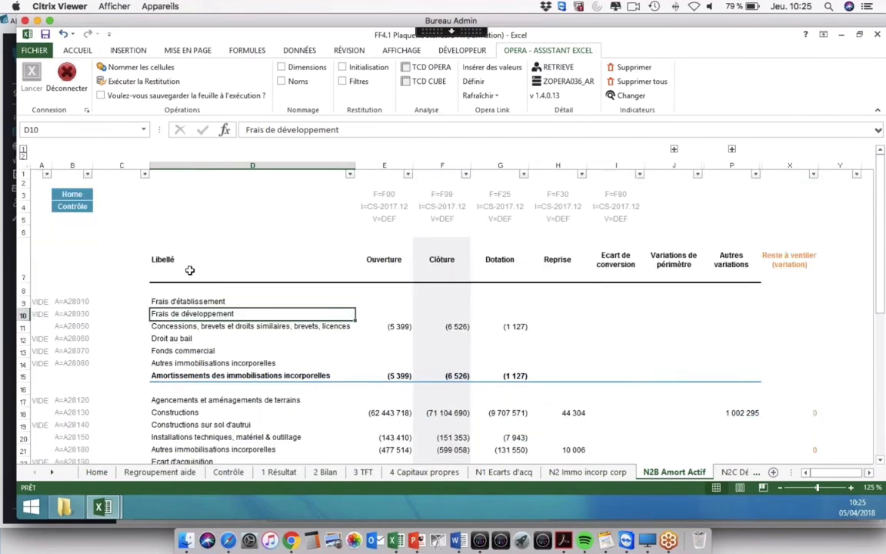
# Open the N2 Immo incorp corp sheet and review its intangible and tangible asset rows.
pyautogui.click(570, 472)
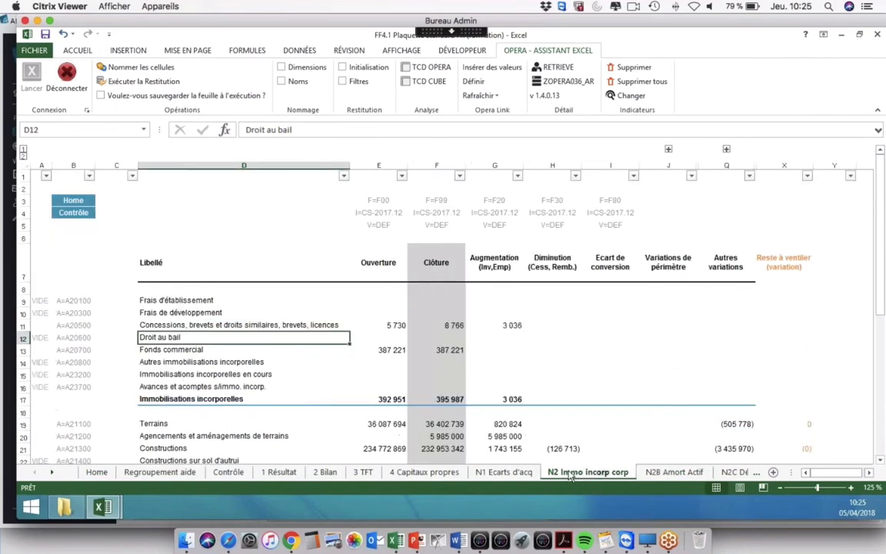
pyautogui.click(244, 349)
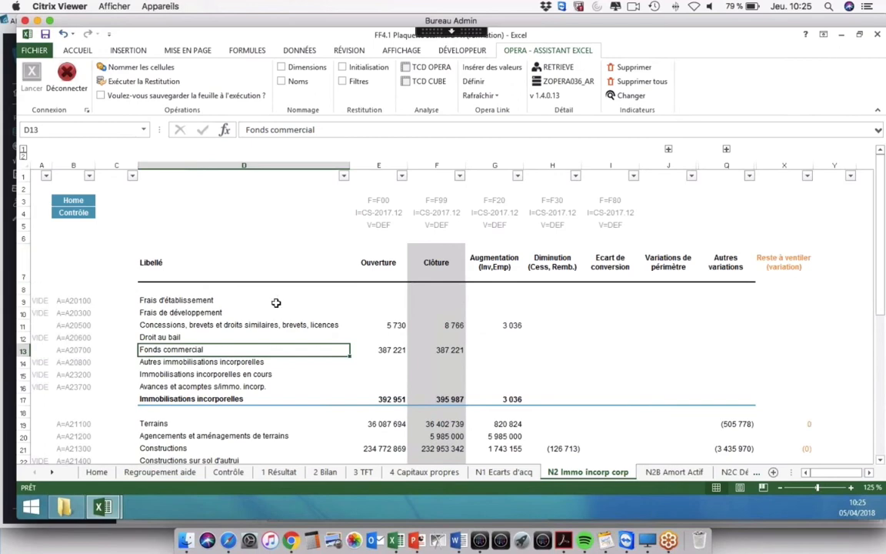
pyautogui.scroll(-3, 285, 331)
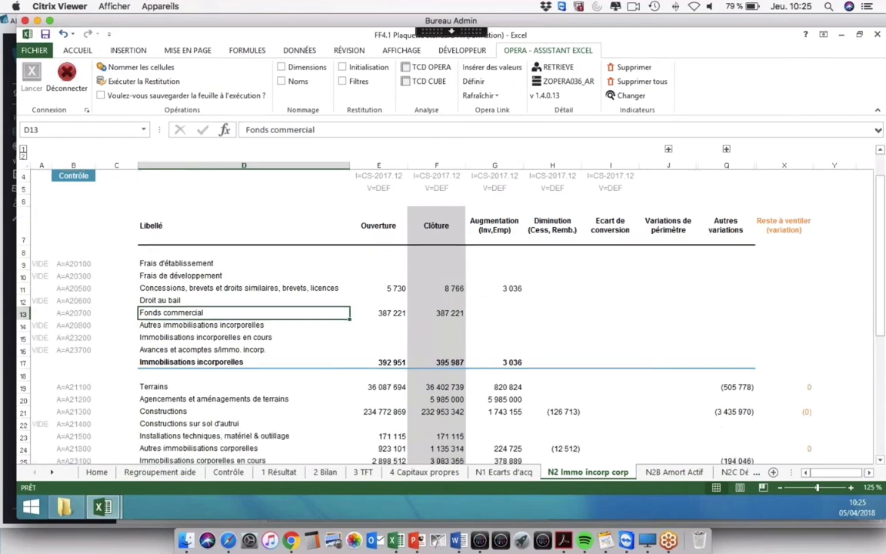
pyautogui.scroll(3, 292, 364)
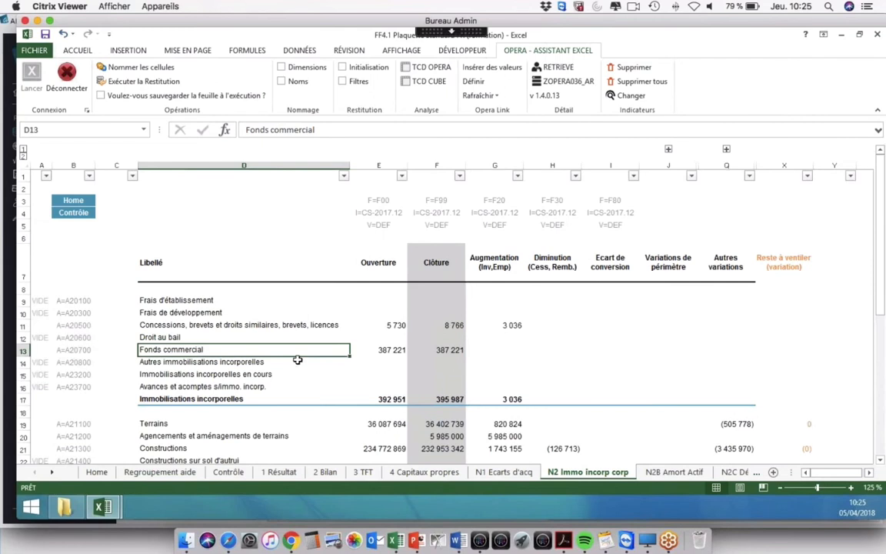
# Filter column A of the N2 note to hide the VIDE rows and look over the shortened table.
pyautogui.click(46, 175)
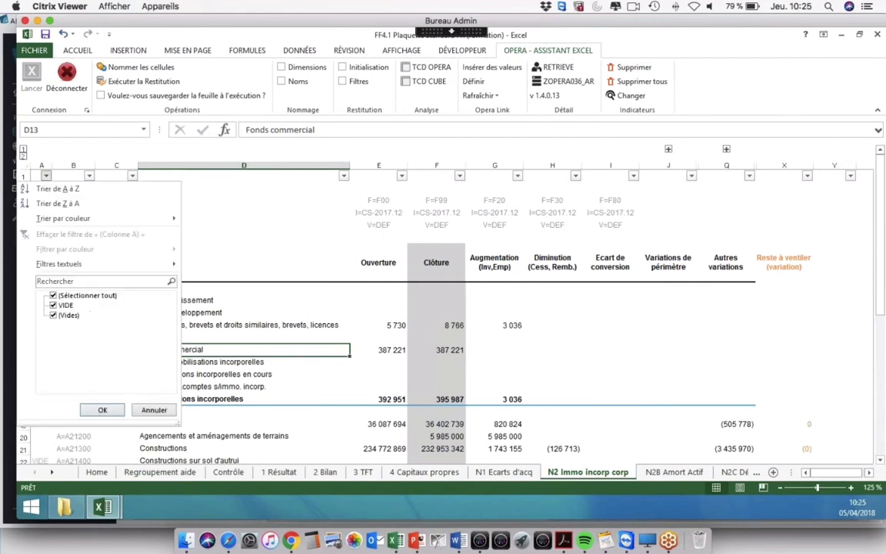
pyautogui.click(53, 315)
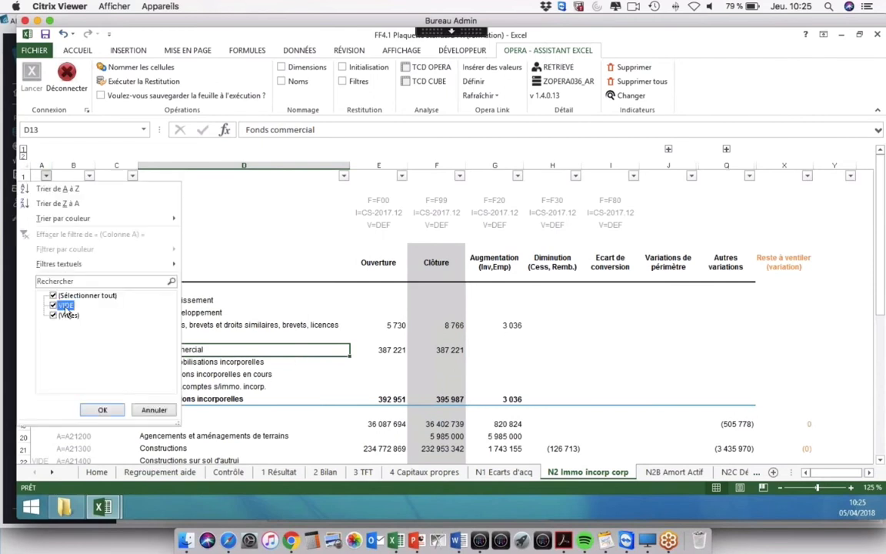
pyautogui.click(102, 409)
pyautogui.click(221, 361)
pyautogui.scroll(-4, 221, 362)
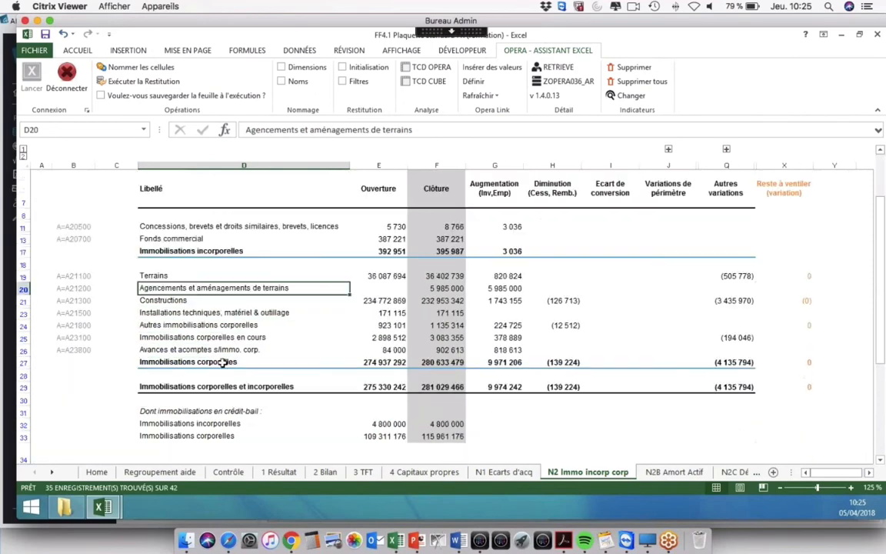
pyautogui.scroll(3, 220, 353)
pyautogui.scroll(2, 219, 348)
# Clear the column A filter of the N2 note by selecting all its values again.
pyautogui.click(46, 175)
pyautogui.click(53, 296)
pyautogui.click(101, 410)
pyautogui.click(227, 359)
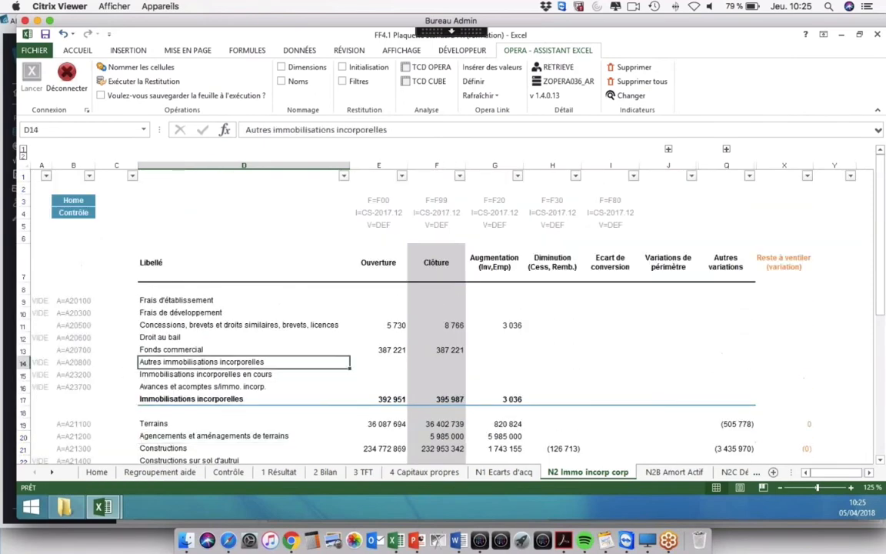
# Inspect the formula in A22 that marks the Constructions sur sol d'autrui row as VIDE.
pyautogui.scroll(-1, 227, 359)
pyautogui.scroll(-4, 227, 358)
pyautogui.click(41, 250)
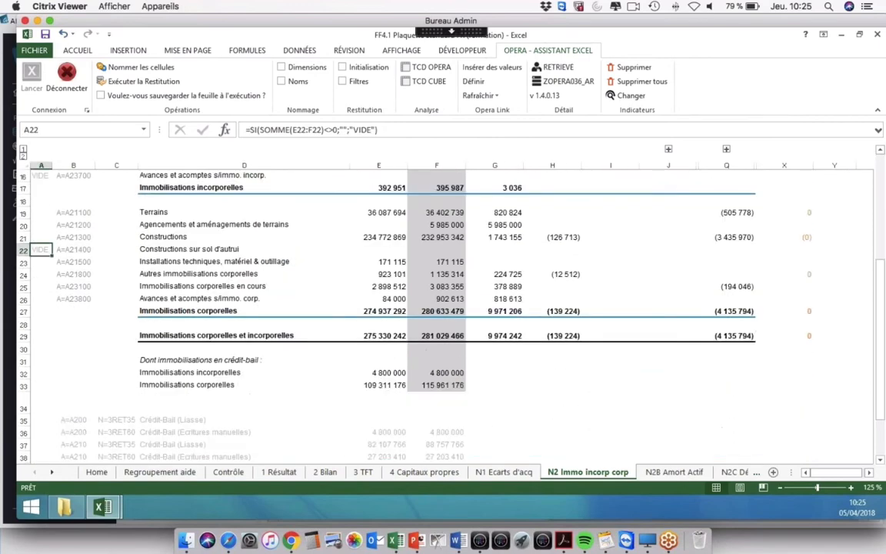
pyautogui.click(362, 130)
pyautogui.press('Return')
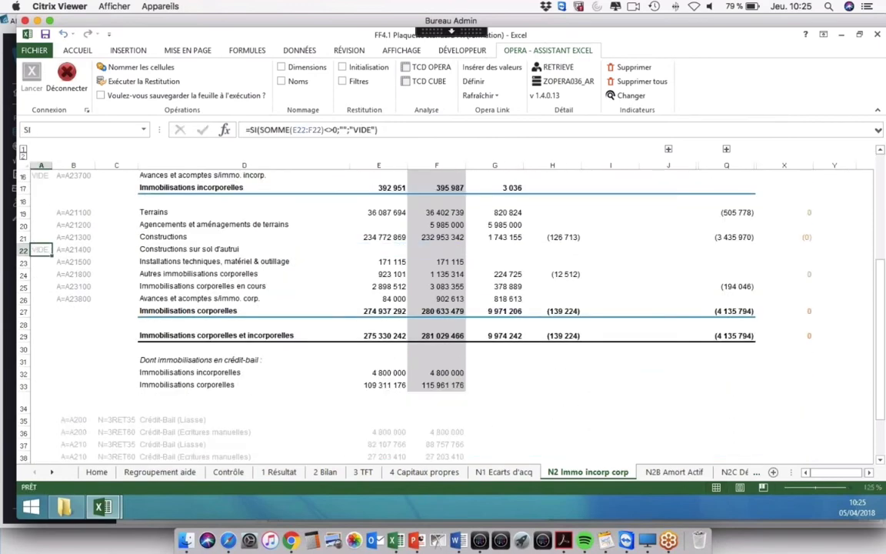
pyautogui.scroll(1, 345, 208)
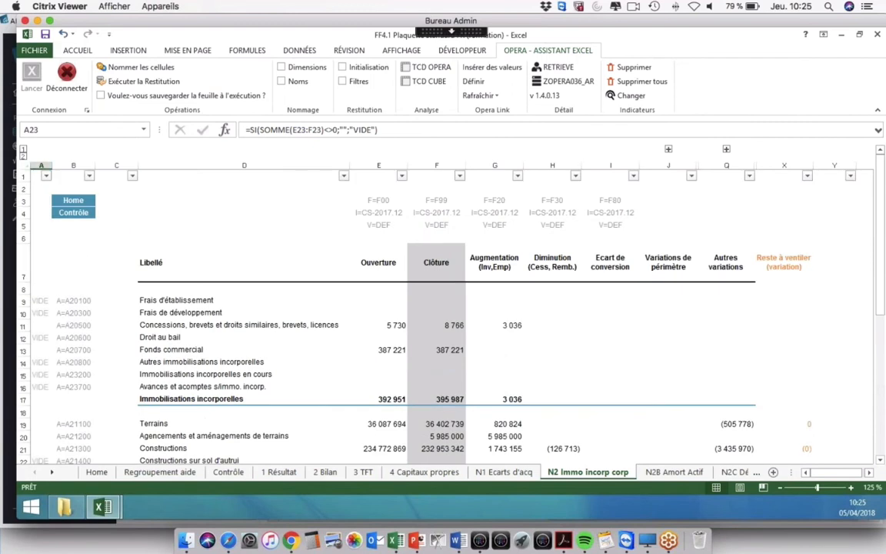
# Filter column A of the N2 note again to exclude the rows marked VIDE.
pyautogui.click(46, 175)
pyautogui.click(52, 305)
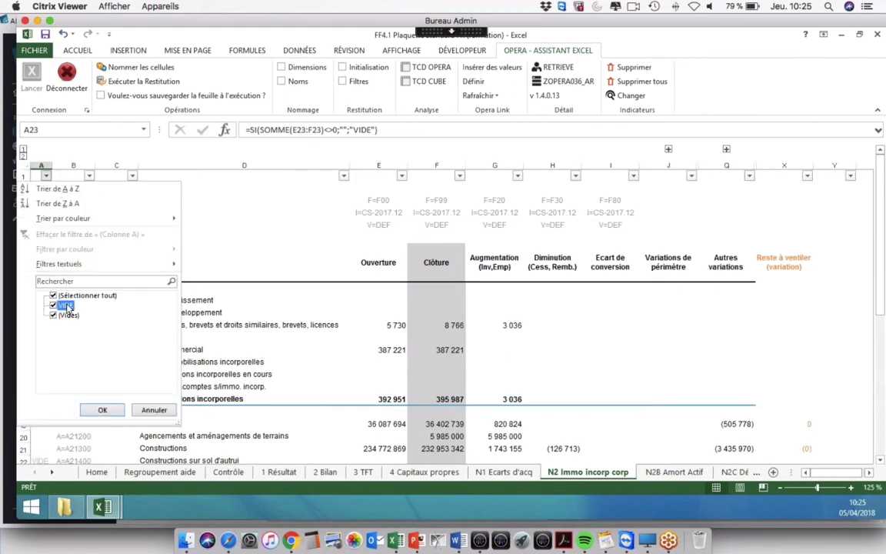
pyautogui.click(100, 409)
pyautogui.click(166, 350)
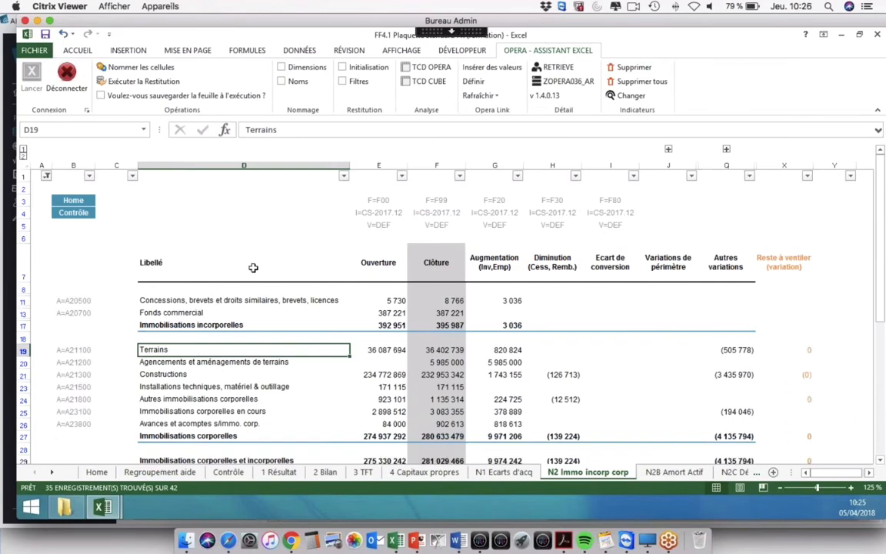
# Copy the filtered N2 fixed-asset table, from the Libellé header down to the crédit-bail rows and across to Autres variations.
pyautogui.moveTo(253, 267); pyautogui.dragTo(380, 267)
pyautogui.moveTo(588, 266); pyautogui.dragTo(716, 397)
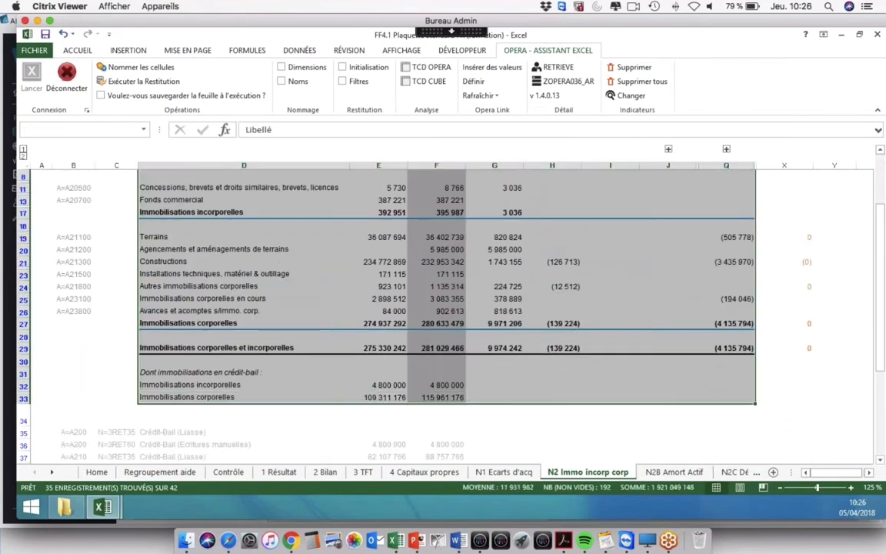
pyautogui.scroll(3, 443, 295)
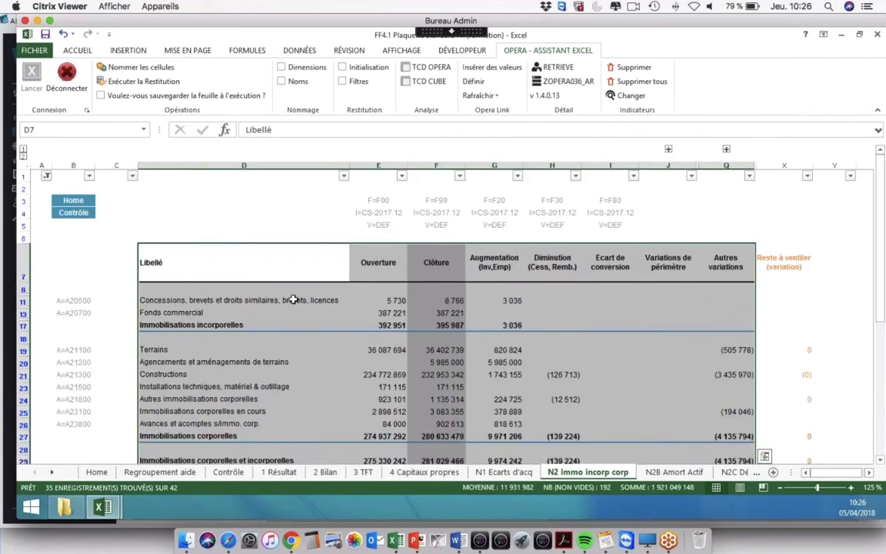
pyautogui.hotkey('ctrl', 'c')
# Open the Word document Plaquette groupe Amelkis 2017.12 and paste the table as an image below the Comptes consolidés pro forma heading.
pyautogui.click(65, 507)
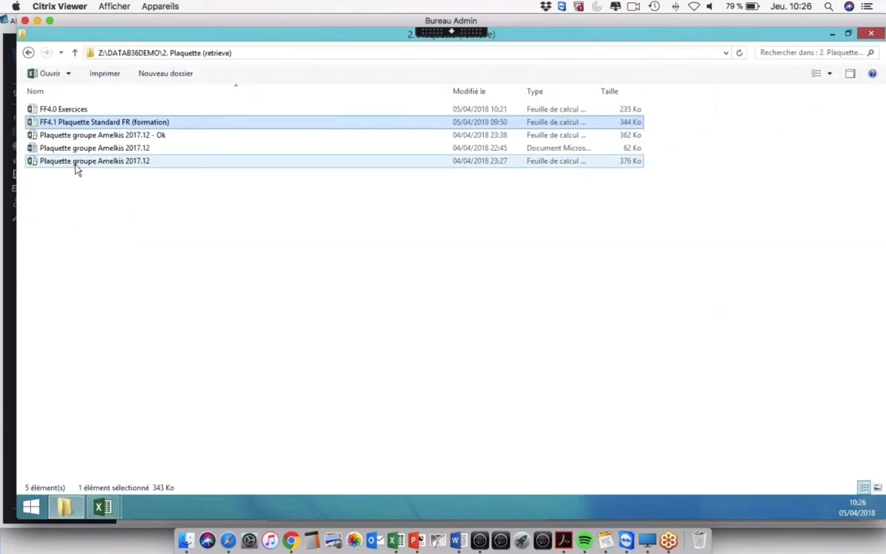
pyautogui.doubleClick(230, 147)
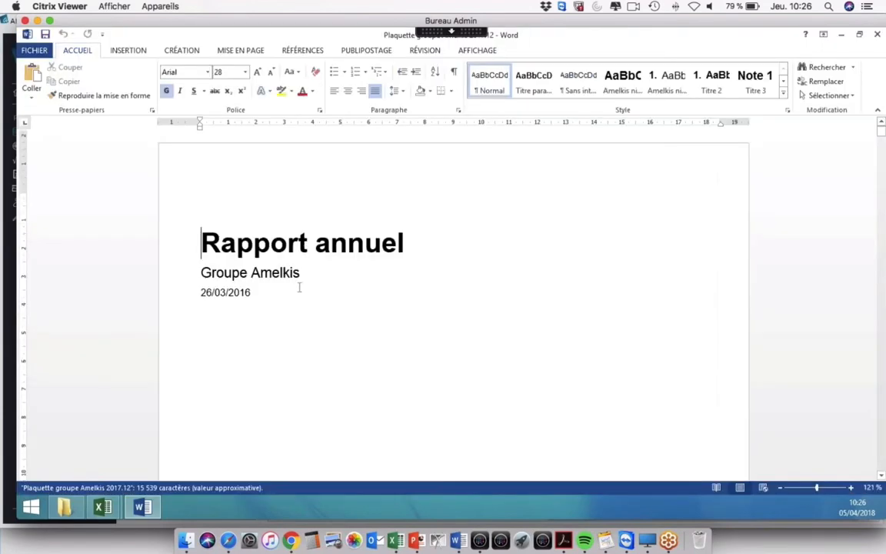
pyautogui.scroll(-10, 298, 291)
pyautogui.scroll(-20, 299, 290)
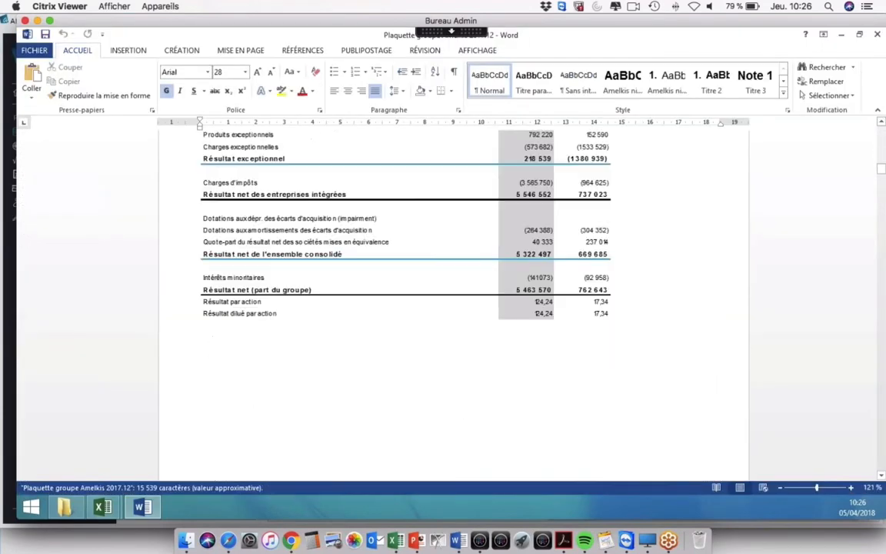
pyautogui.scroll(-10, 298, 290)
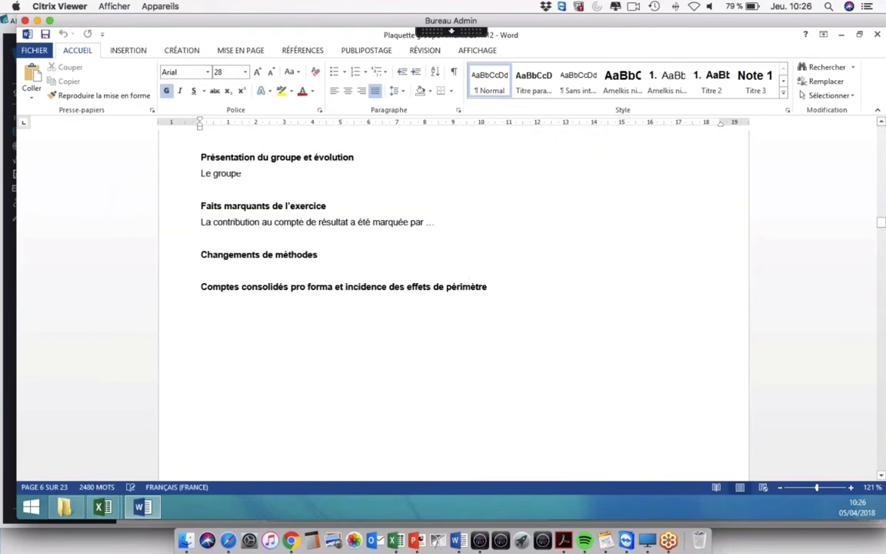
pyautogui.click(227, 328)
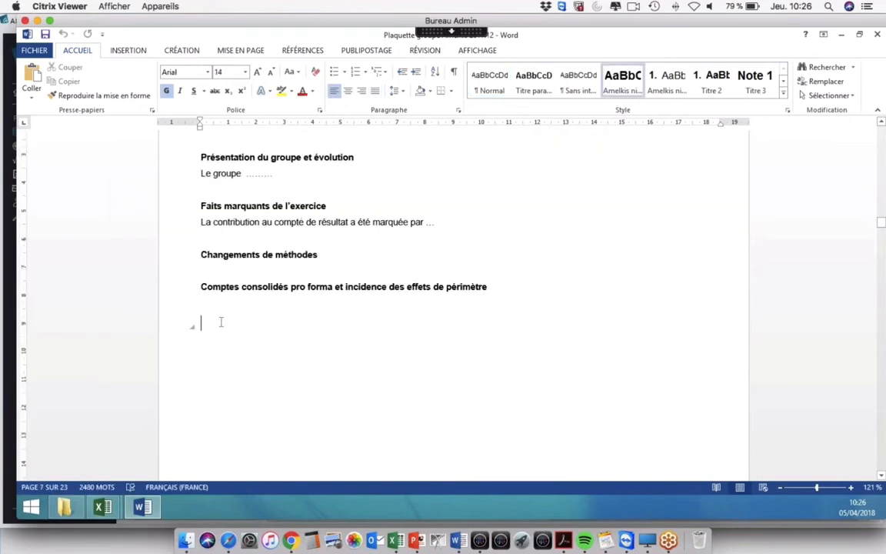
pyautogui.scroll(-1, 219, 321)
pyautogui.rightClick(221, 319)
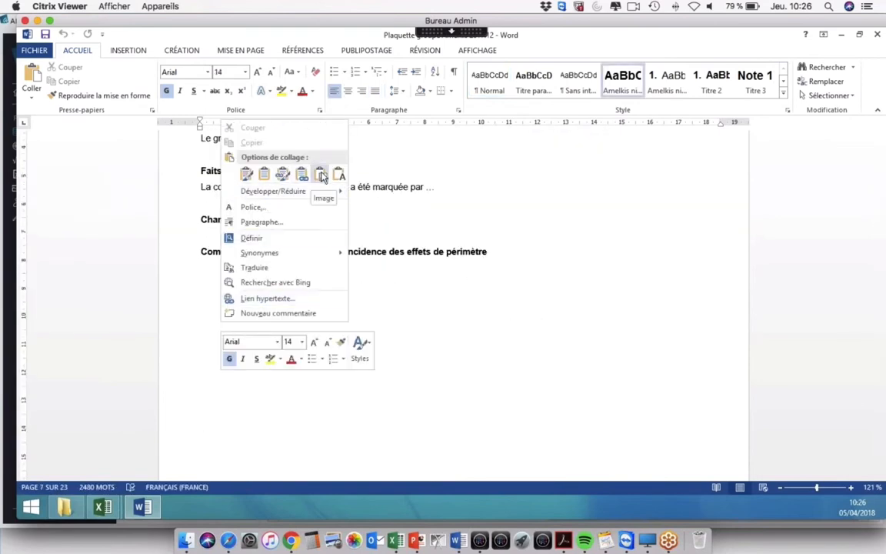
pyautogui.click(321, 176)
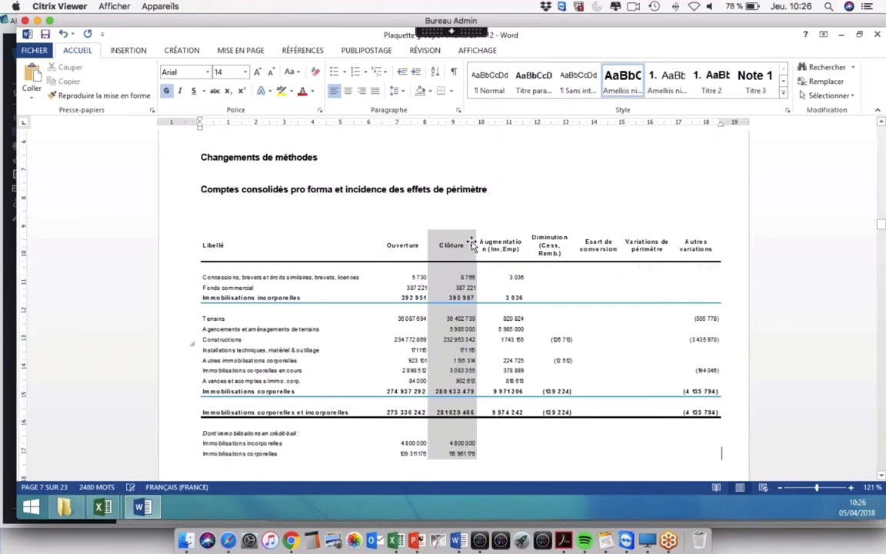
# Return to the FF4.1 Plaquette Standard FR workbook and select the Terrains label in the N2 note.
pyautogui.click(102, 507)
pyautogui.click(228, 446)
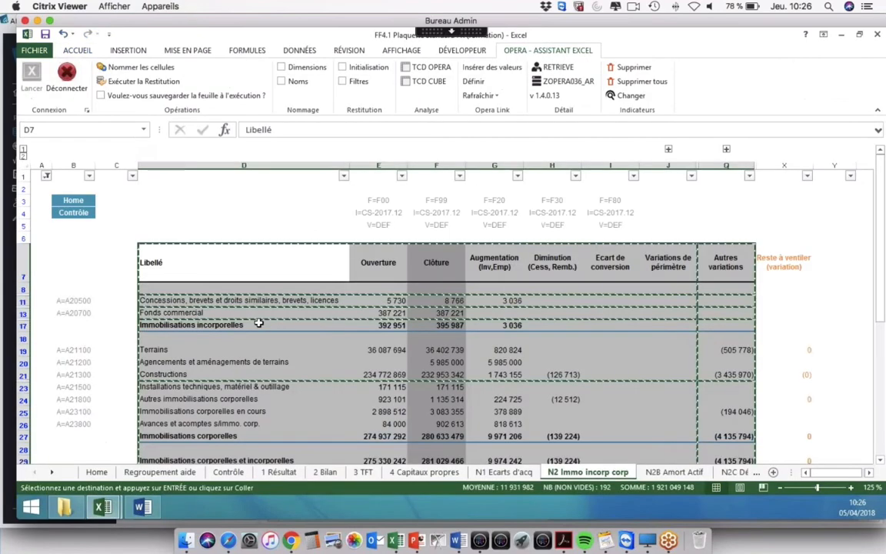
pyautogui.click(264, 354)
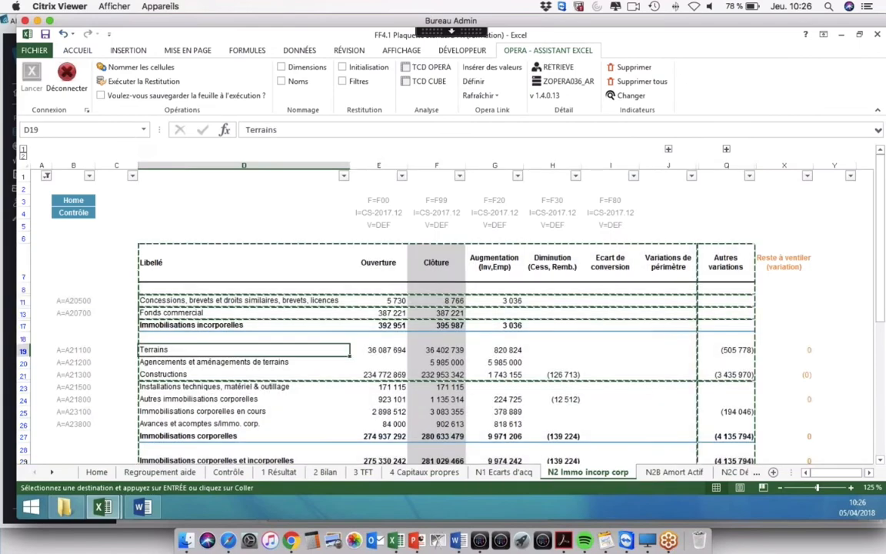
pyautogui.scroll(-1, 219, 252)
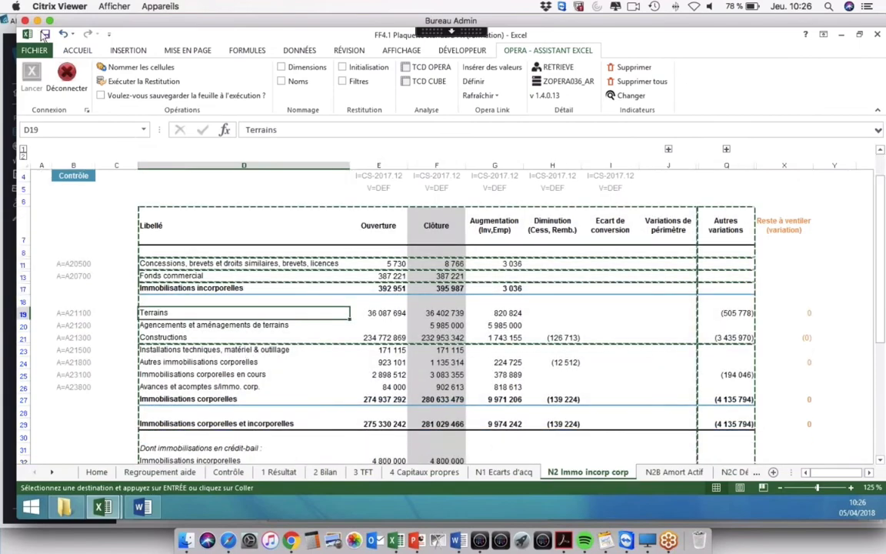
# Switch to Amelkis Opera, display the documents of the 1. Plaquette (word) restitution folder and widen the document list.
pyautogui.click(481, 542)
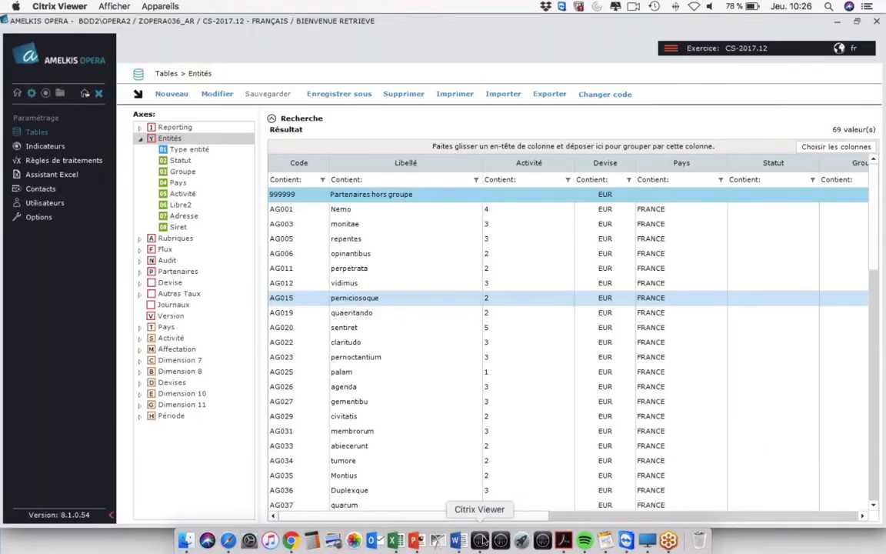
pyautogui.click(86, 92)
pyautogui.click(43, 338)
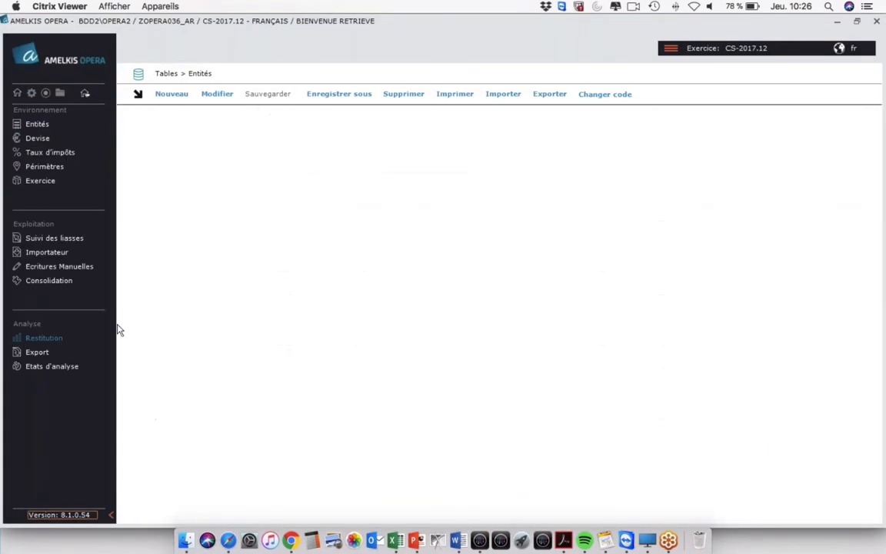
pyautogui.click(202, 161)
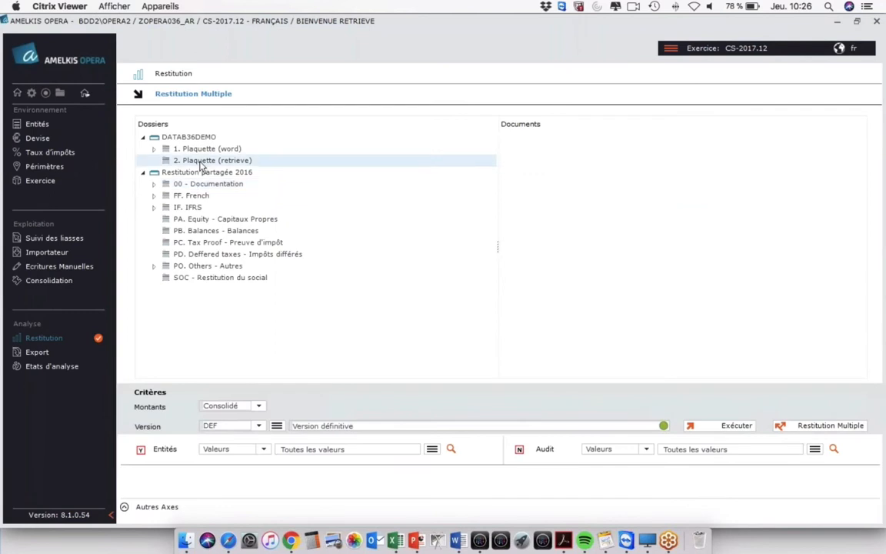
pyautogui.click(203, 150)
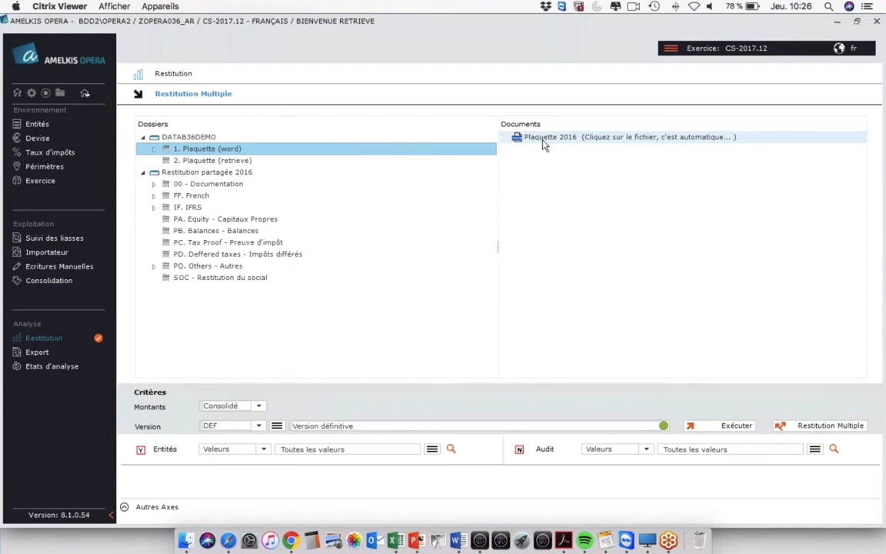
pyautogui.moveTo(498, 247); pyautogui.dragTo(357, 244)
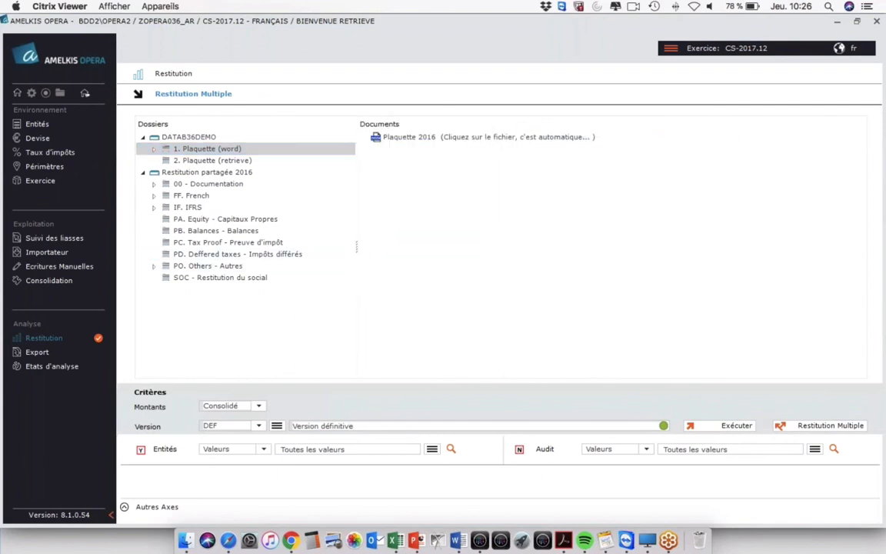
# Open the Plaquette 2016 Word document from its document management options.
pyautogui.click(420, 143)
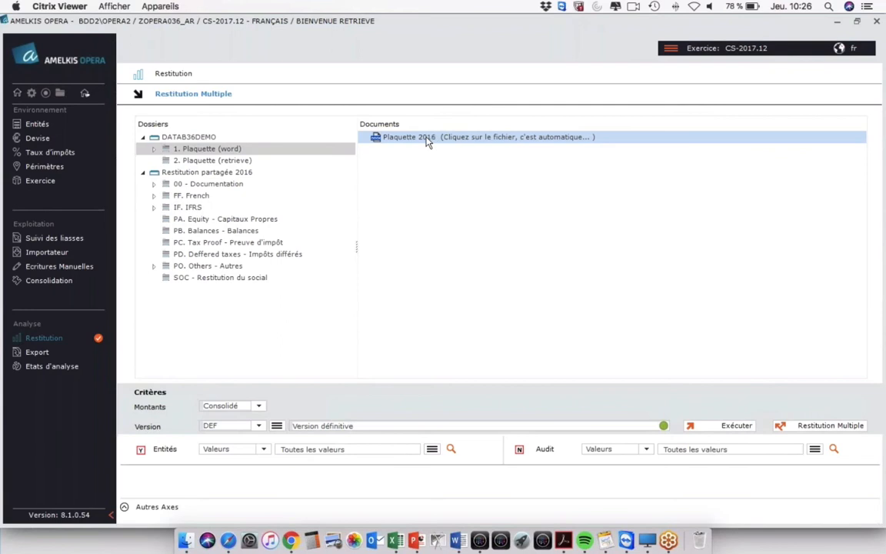
pyautogui.rightClick(429, 141)
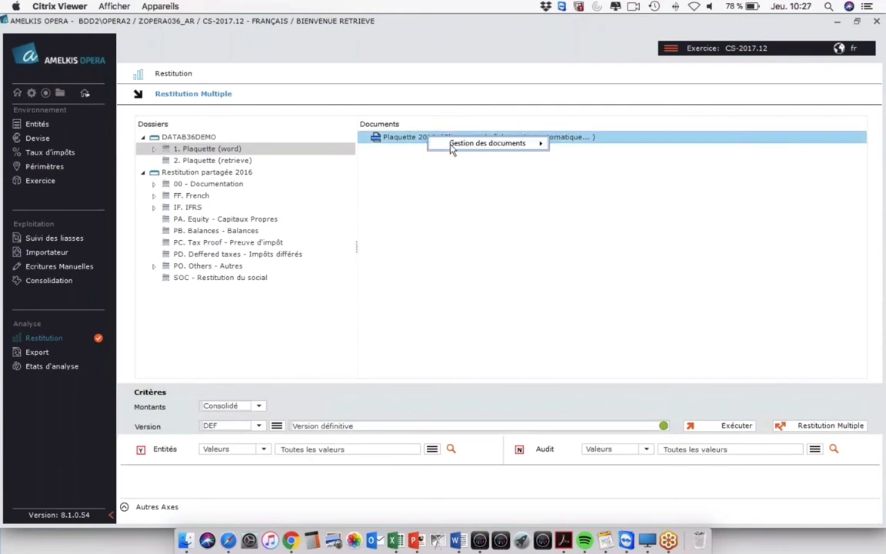
pyautogui.moveTo(492, 143)
pyautogui.click(589, 213)
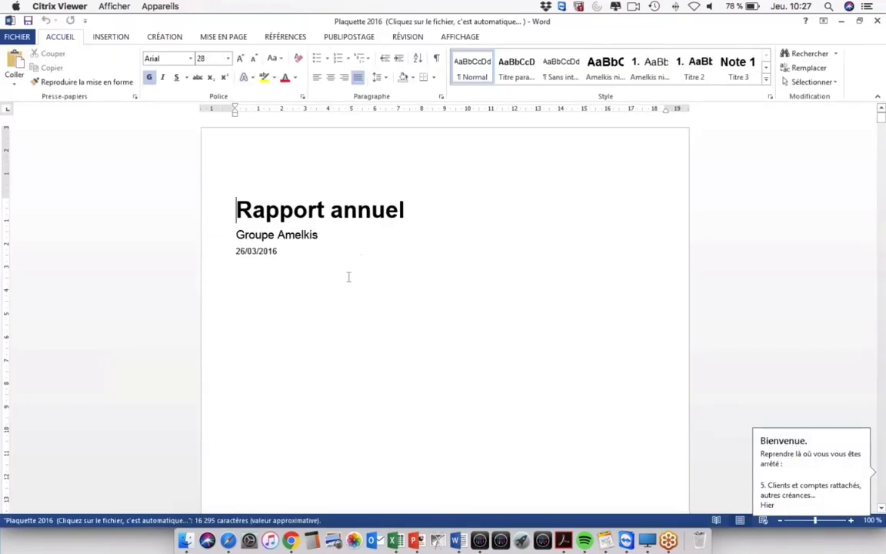
# Inspect the Excel worksheet embedded in the Variations des capitaux propres table, close it and undo the resulting change to the table.
pyautogui.scroll(-20, 353, 299)
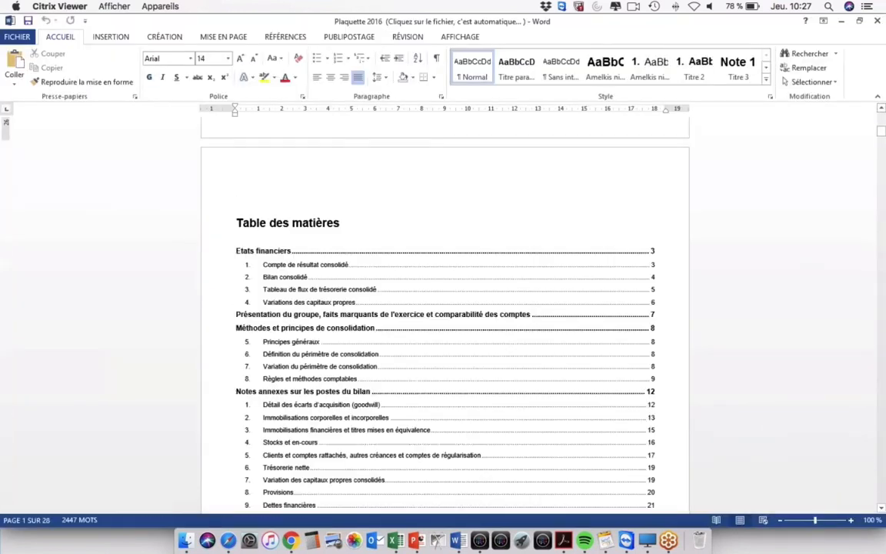
pyautogui.scroll(-20, 352, 302)
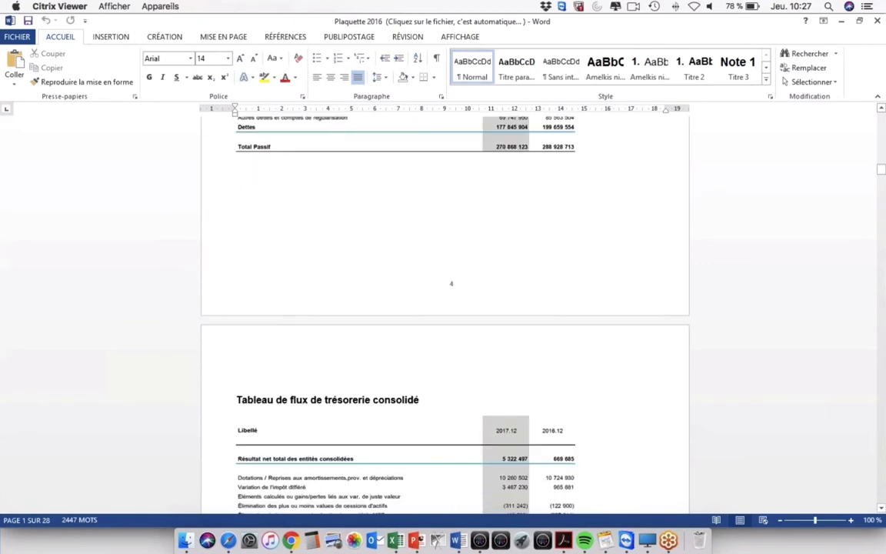
pyautogui.scroll(-15, 360, 291)
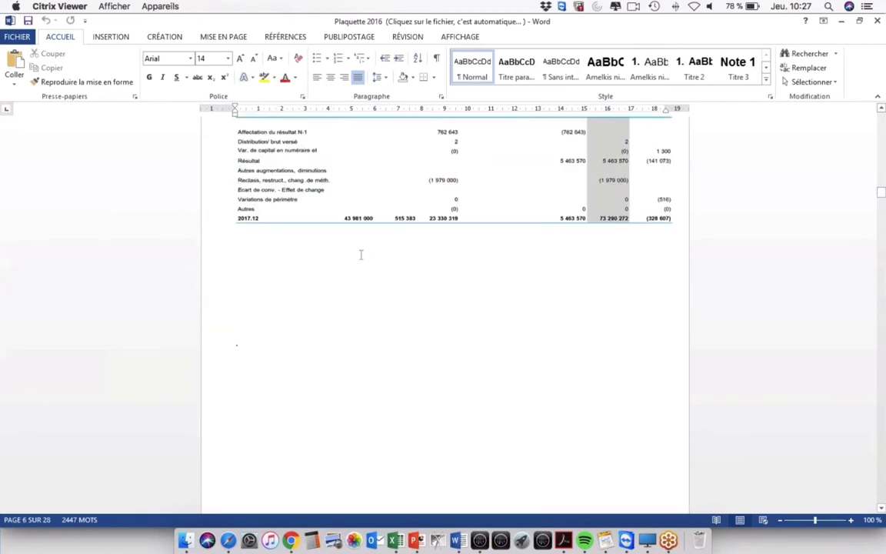
pyautogui.scroll(4, 394, 241)
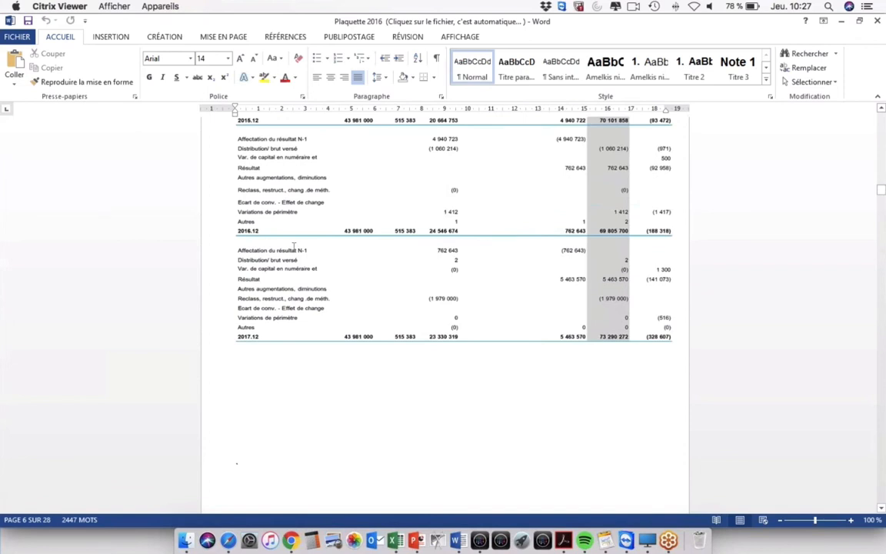
pyautogui.click(336, 243)
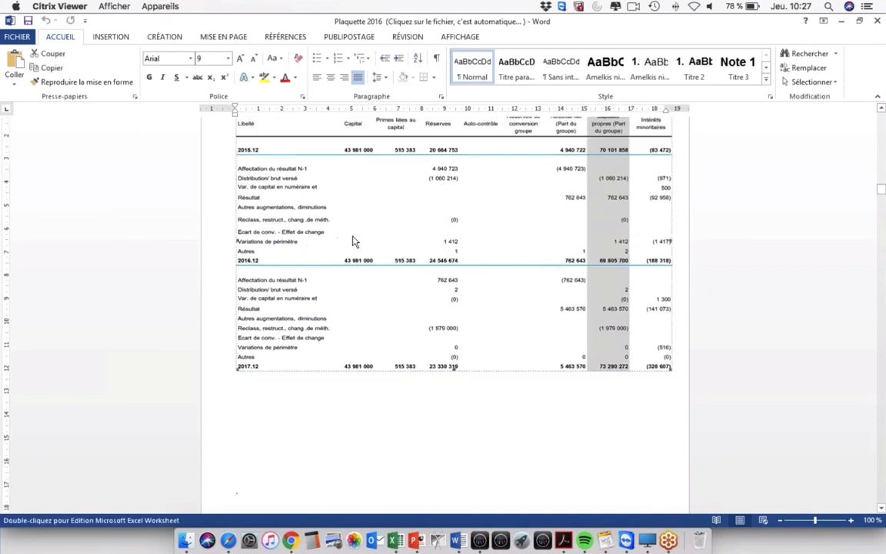
pyautogui.scroll(4, 352, 241)
pyautogui.rightClick(321, 263)
pyautogui.moveTo(384, 332)
pyautogui.click(468, 351)
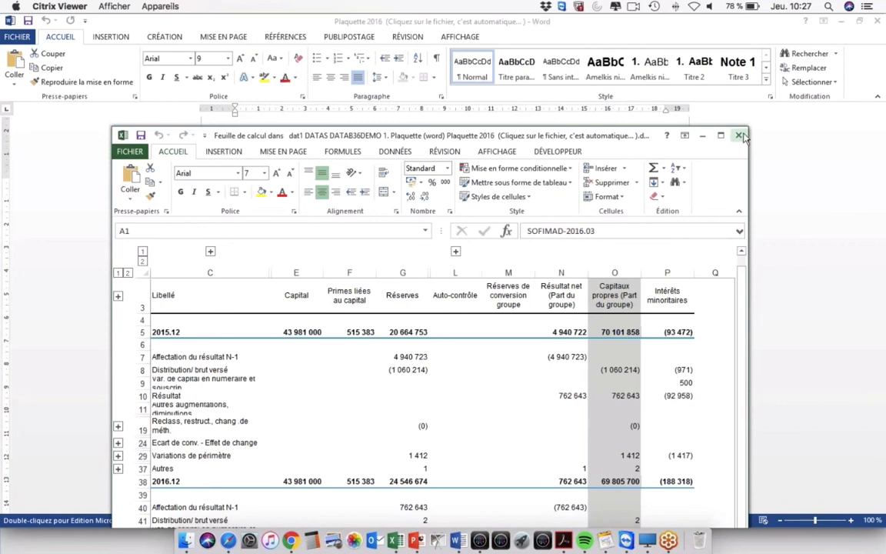
pyautogui.click(670, 123)
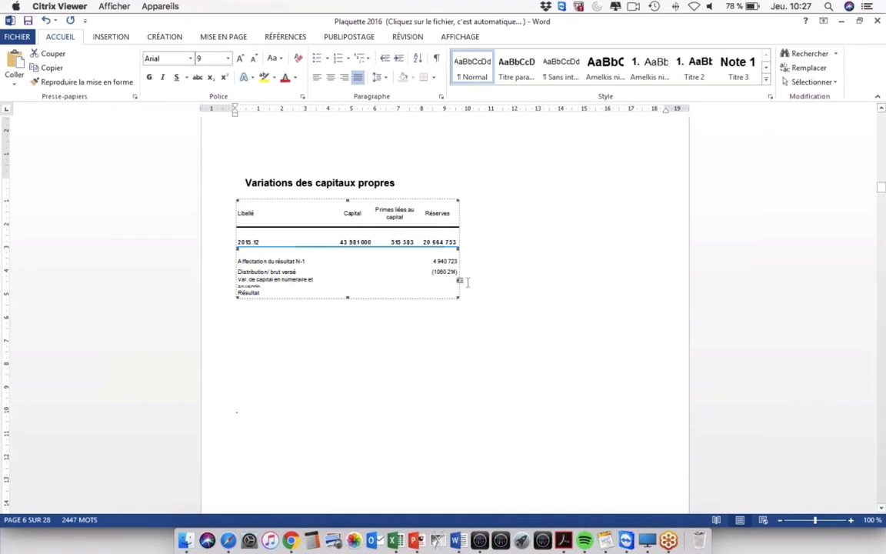
pyautogui.click(45, 20)
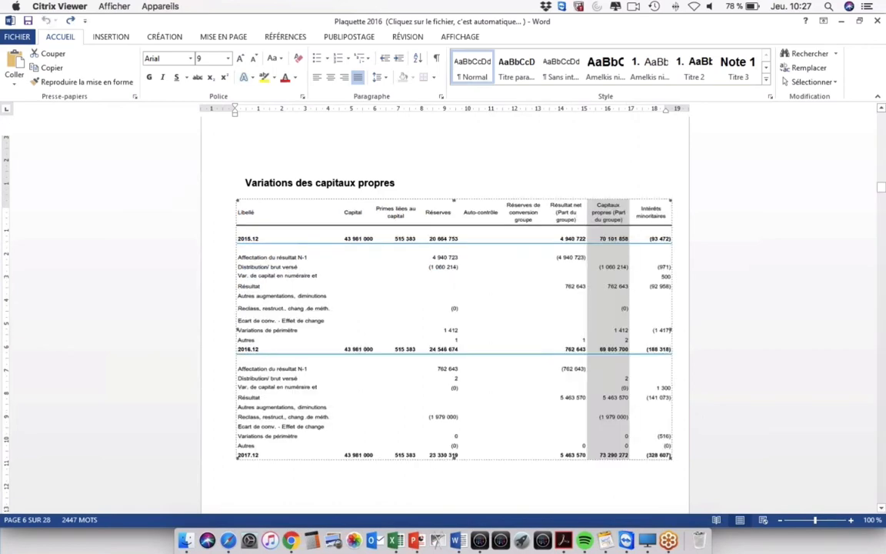
# Look through the Plaquette 2016 report from the cover through the financial statements and accounting principles to the fixed-asset note tables.
pyautogui.scroll(20, 453, 455)
pyautogui.scroll(-10, 372, 299)
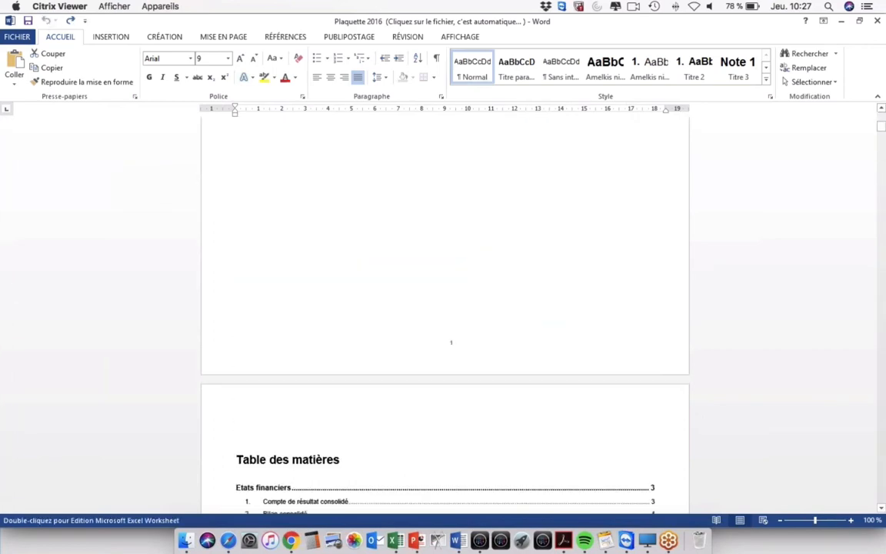
pyautogui.scroll(-15, 376, 297)
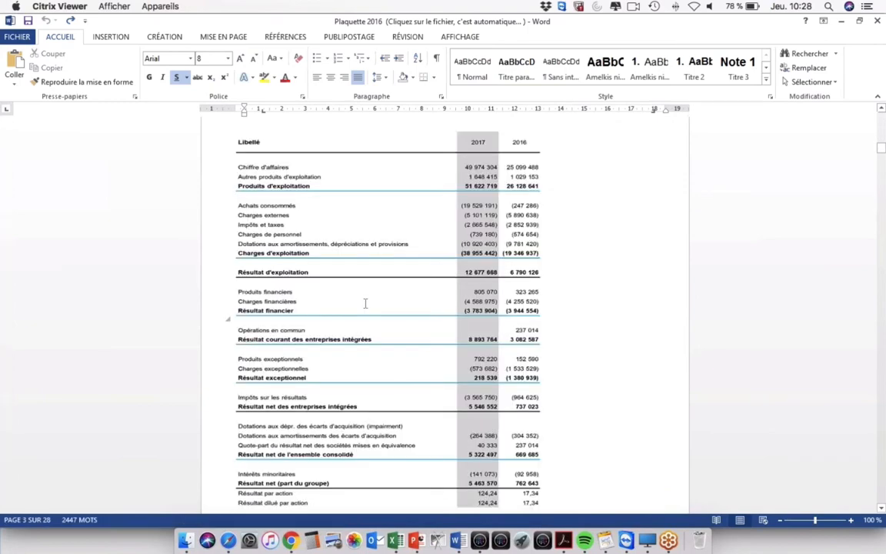
pyautogui.scroll(-20, 366, 302)
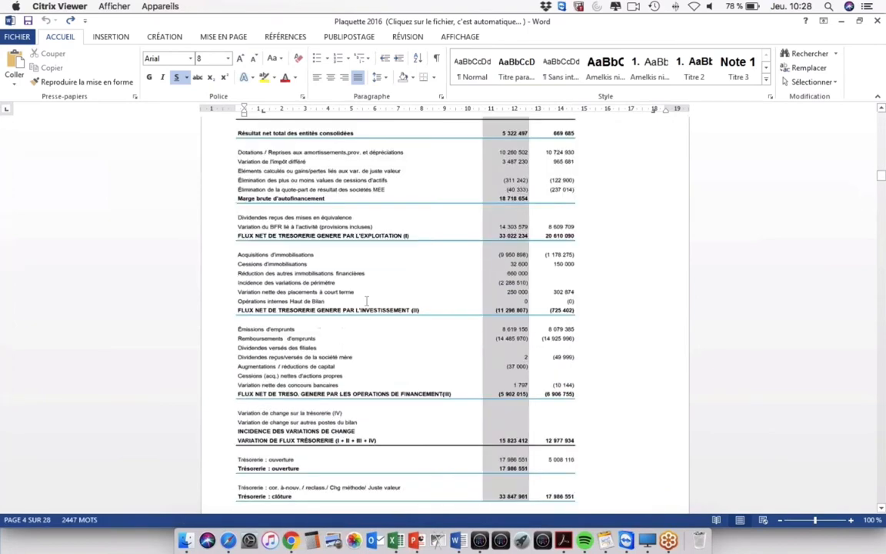
pyautogui.scroll(-20, 366, 299)
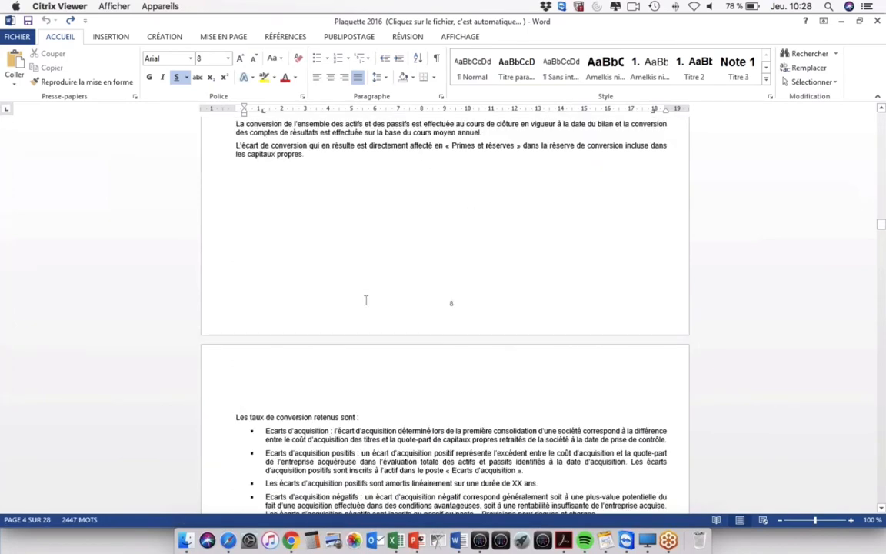
pyautogui.scroll(-20, 366, 300)
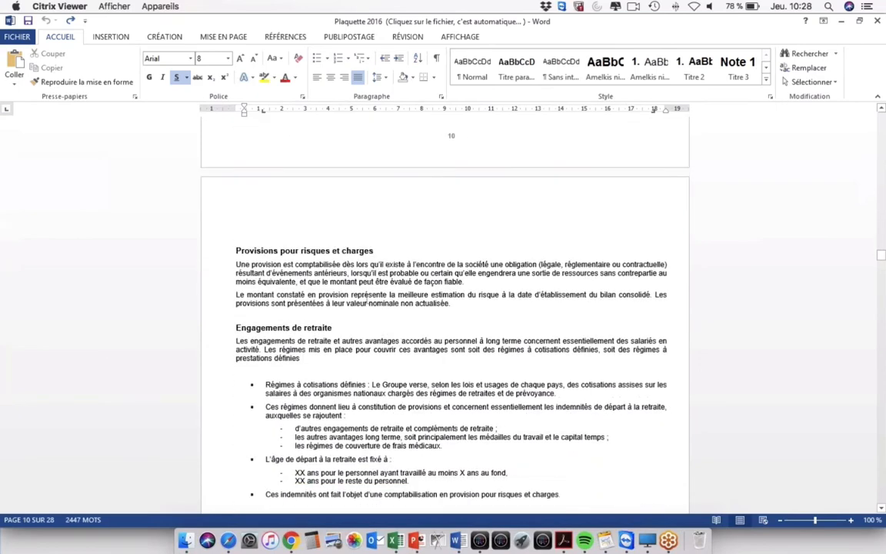
pyautogui.scroll(-15, 366, 300)
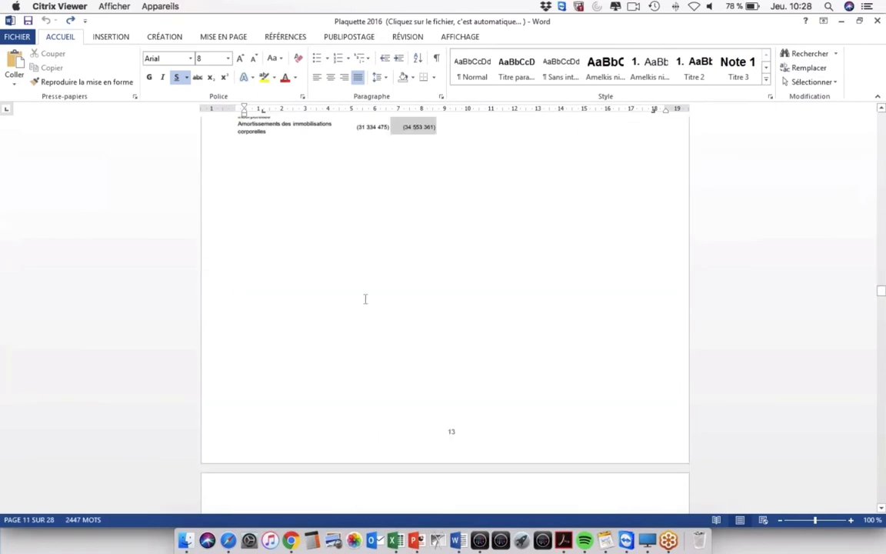
pyautogui.scroll(-6, 394, 186)
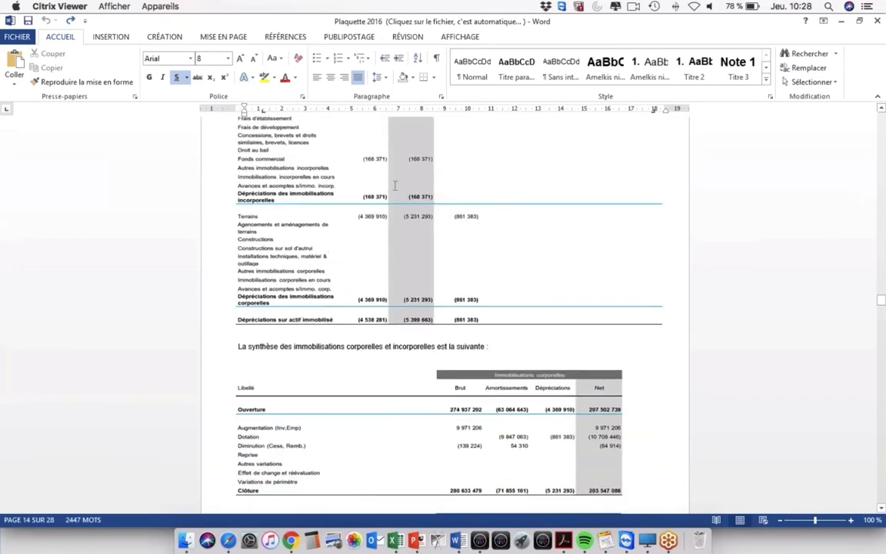
# Look through the financial-asset tables of the Plaquette 2016 report and close the document.
pyautogui.scroll(-20, 395, 185)
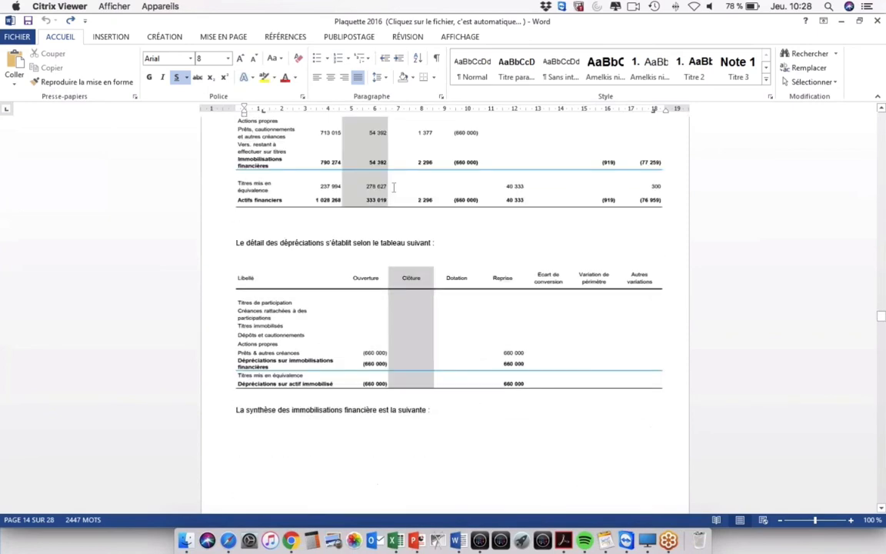
pyautogui.scroll(-5, 509, 220)
pyautogui.click(877, 20)
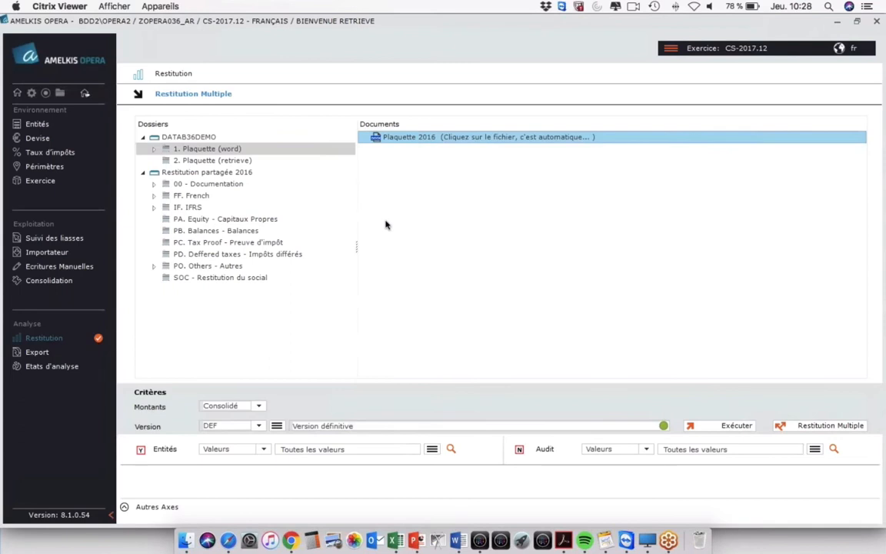
# Switch to the FF4.1 Plaquette workbook on the remote desktop and filter column A of 4 Capitaux propres to exclude the VIDE rows.
pyautogui.click(647, 541)
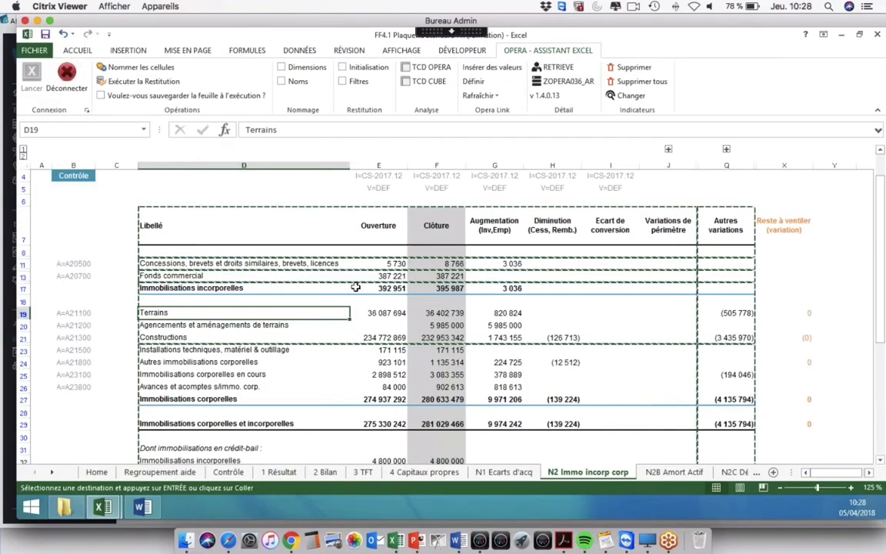
pyautogui.click(403, 473)
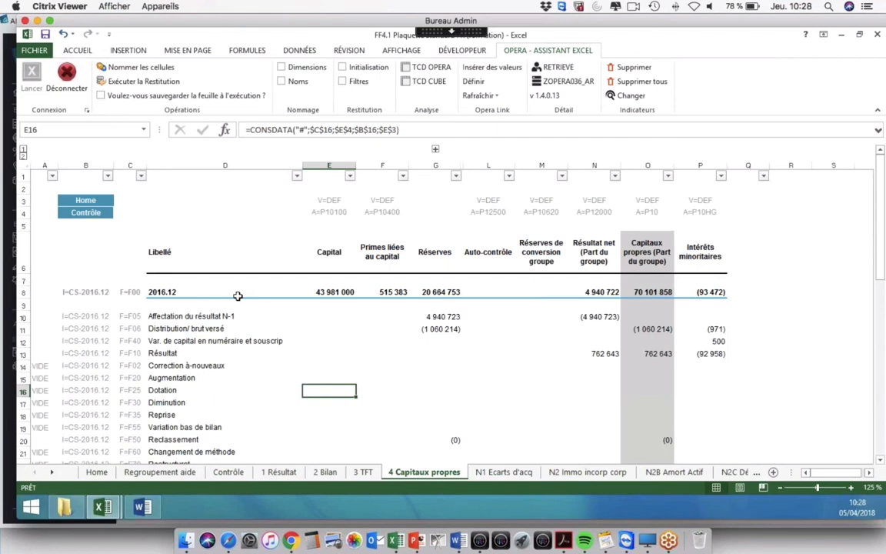
pyautogui.scroll(-2, 237, 296)
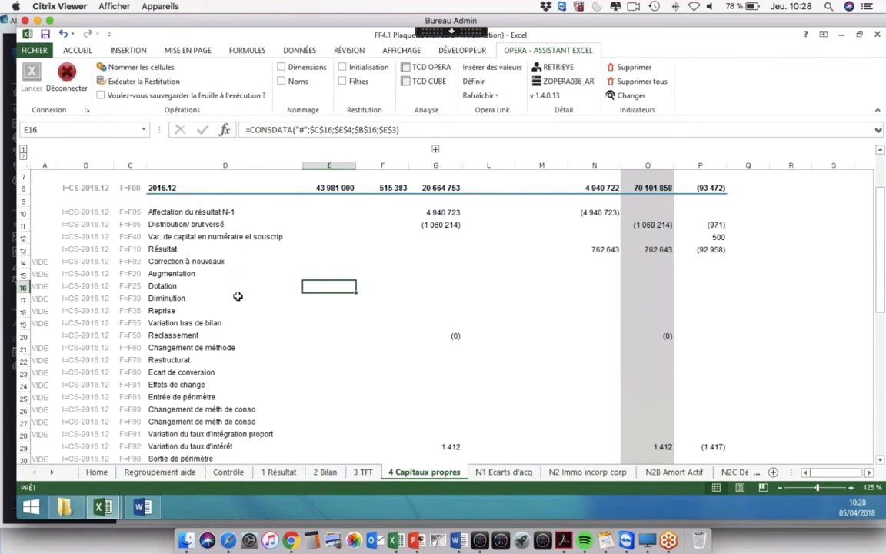
pyautogui.scroll(2, 237, 296)
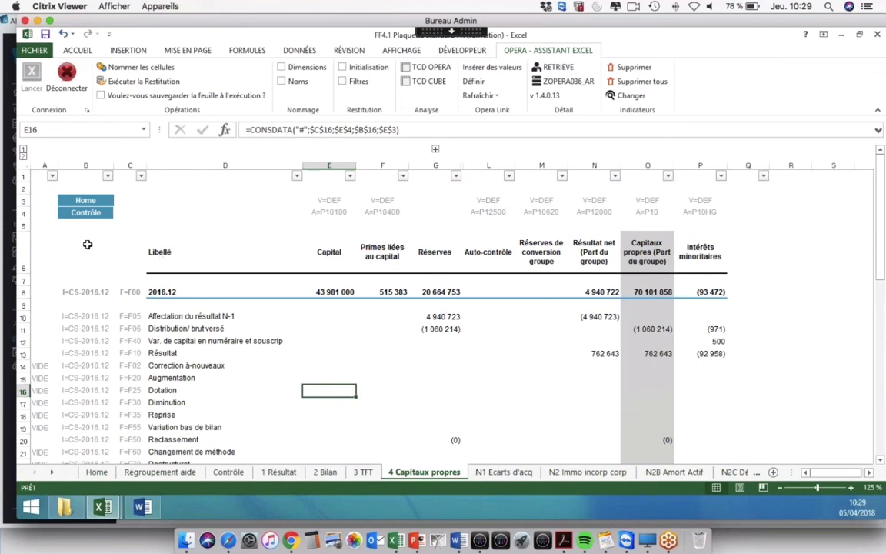
pyautogui.click(51, 175)
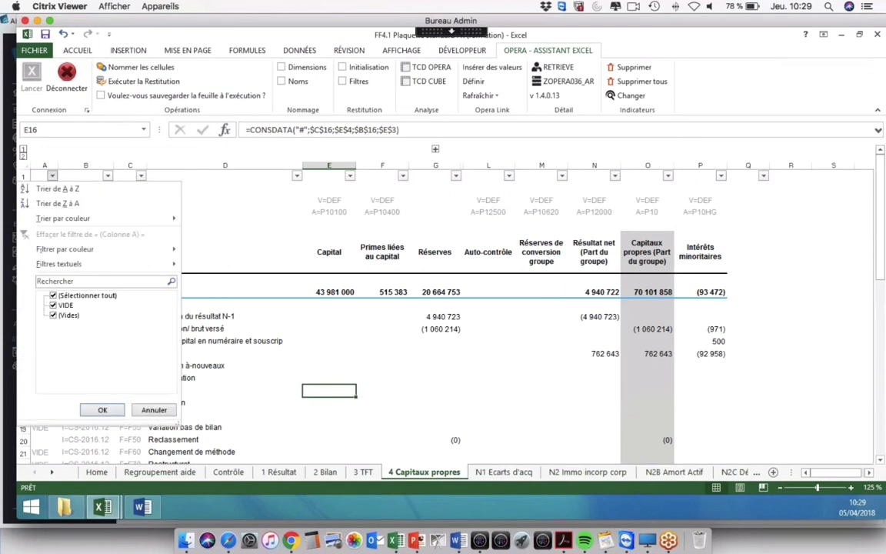
pyautogui.click(69, 305)
pyautogui.click(102, 411)
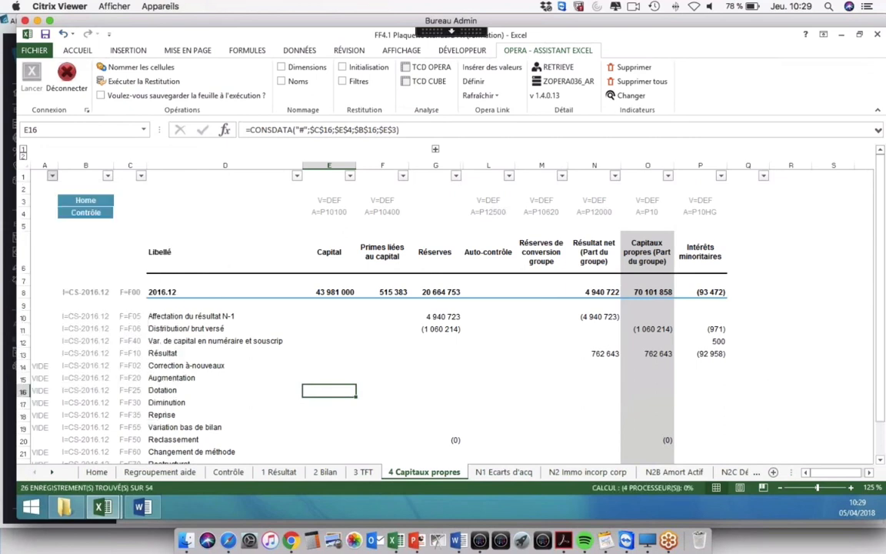
pyautogui.click(197, 316)
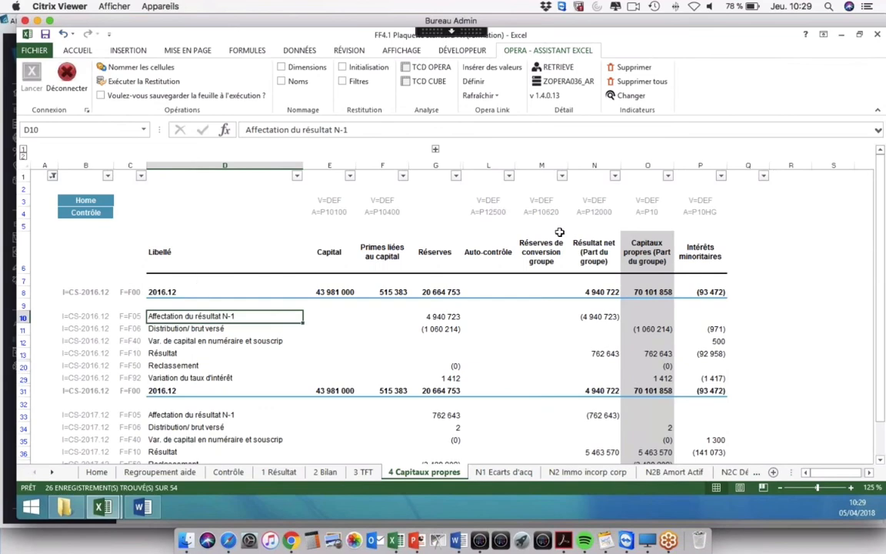
# Close the FF4.1 workbook without saving and open the Plaquette groupe Amelkis 2017.12 Excel workbook from the 2. Plaquette (retrieve) folder.
pyautogui.hotkey('ctrl', 'w')
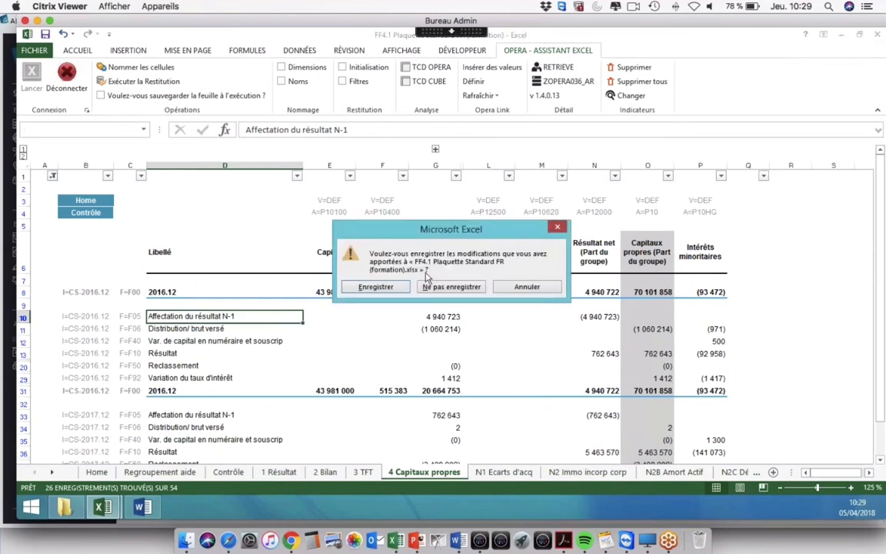
pyautogui.click(452, 287)
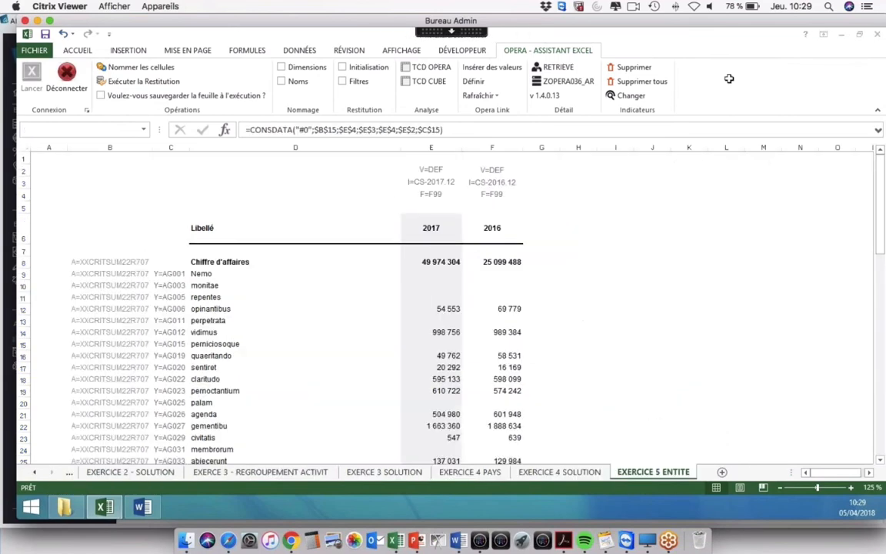
pyautogui.click(72, 508)
pyautogui.click(81, 163)
pyautogui.rightClick(85, 162)
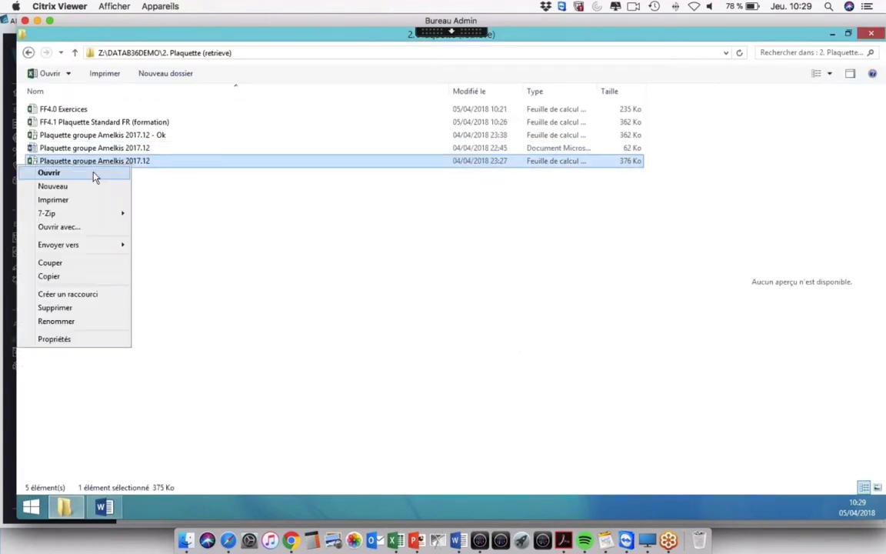
pyautogui.click(85, 174)
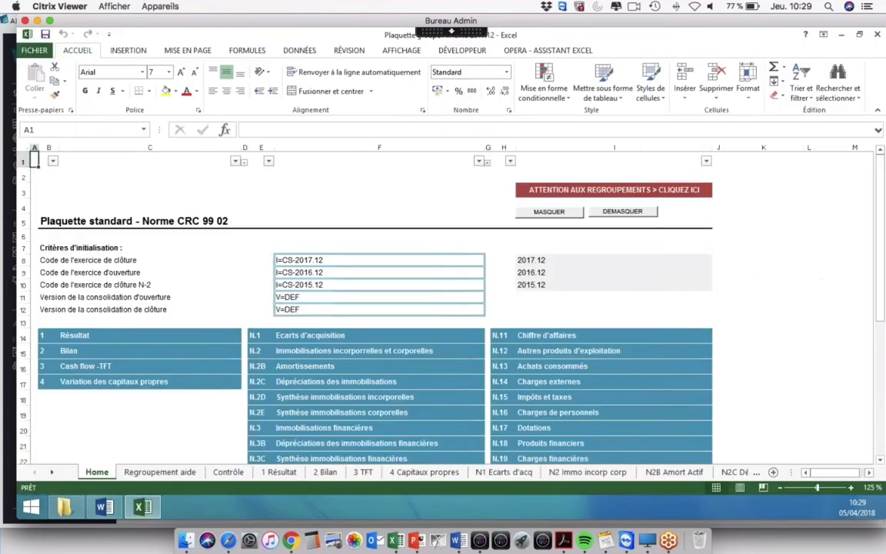
# Hide the empty rows across the workbook with the Home sheet's MASQUER macro and check the N2 Immo incorp corp and N2B Amort Actif tables.
pyautogui.click(553, 214)
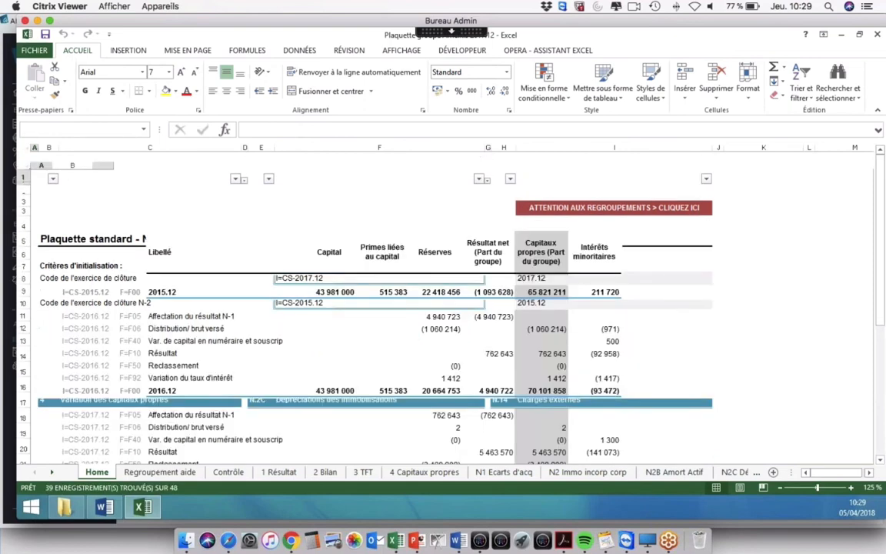
pyautogui.click(338, 472)
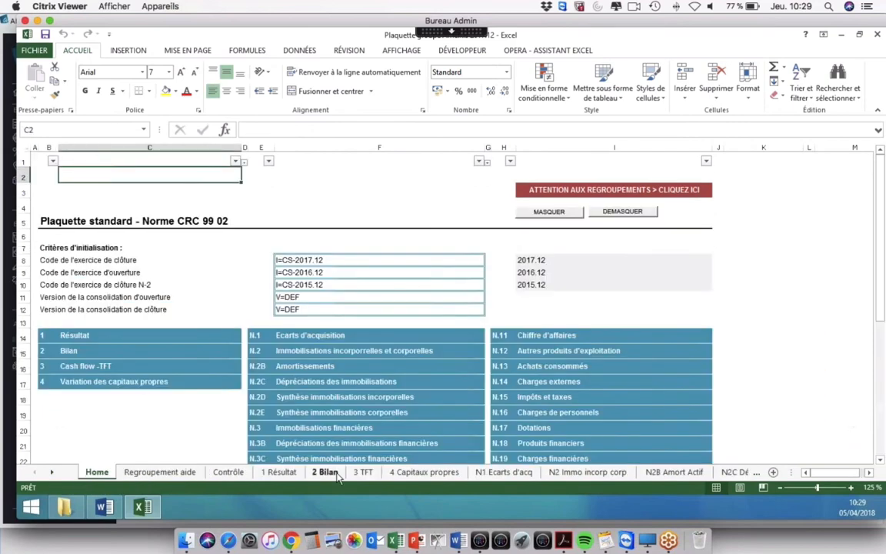
pyautogui.click(579, 473)
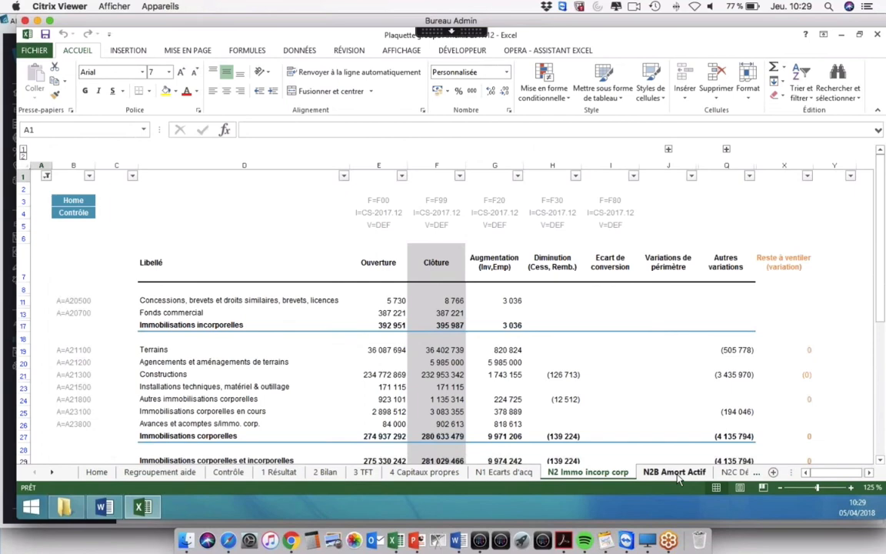
pyautogui.click(674, 472)
pyautogui.moveTo(273, 254); pyautogui.dragTo(681, 425)
pyautogui.click(351, 353)
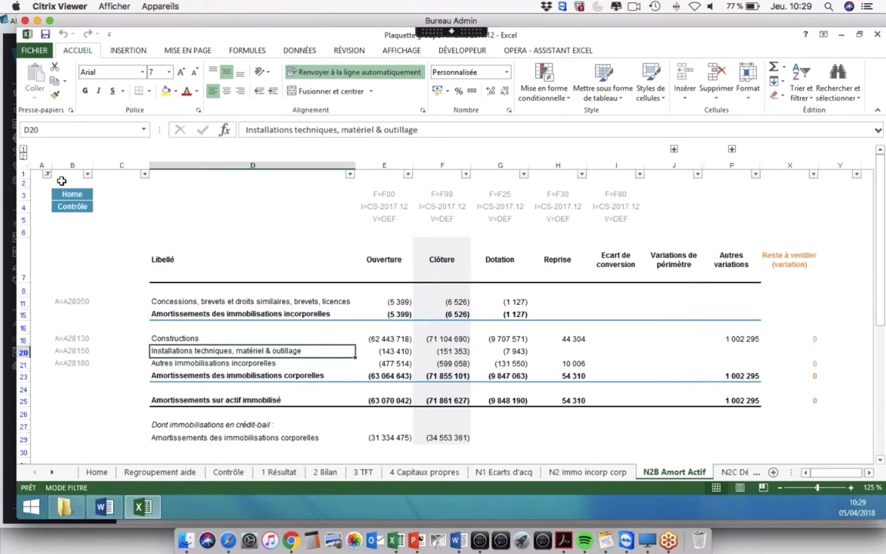
# Check the financial-asset tables on the N3 Actif fi and N3C Immo fi sheets.
pyautogui.click(52, 472)
pyautogui.click(52, 472)
pyautogui.click(52, 472)
pyautogui.click(52, 473)
pyautogui.click(53, 473)
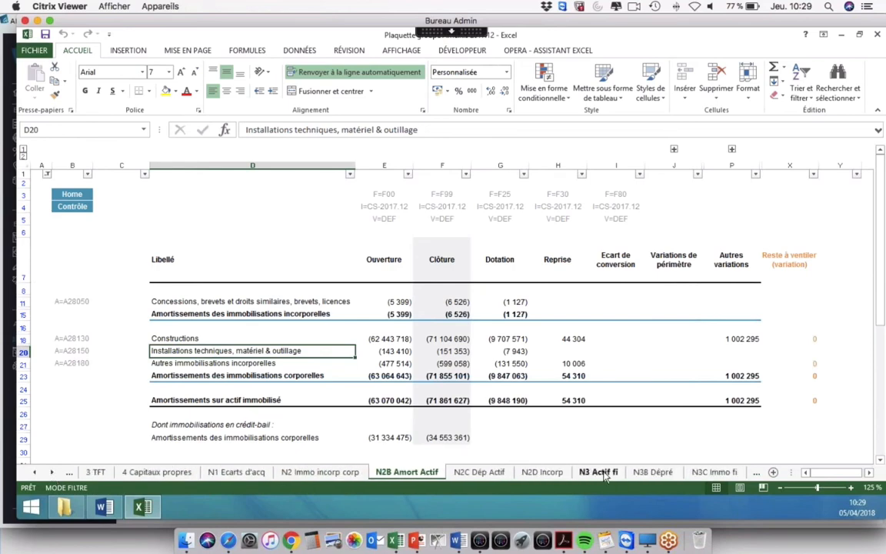
pyautogui.click(604, 472)
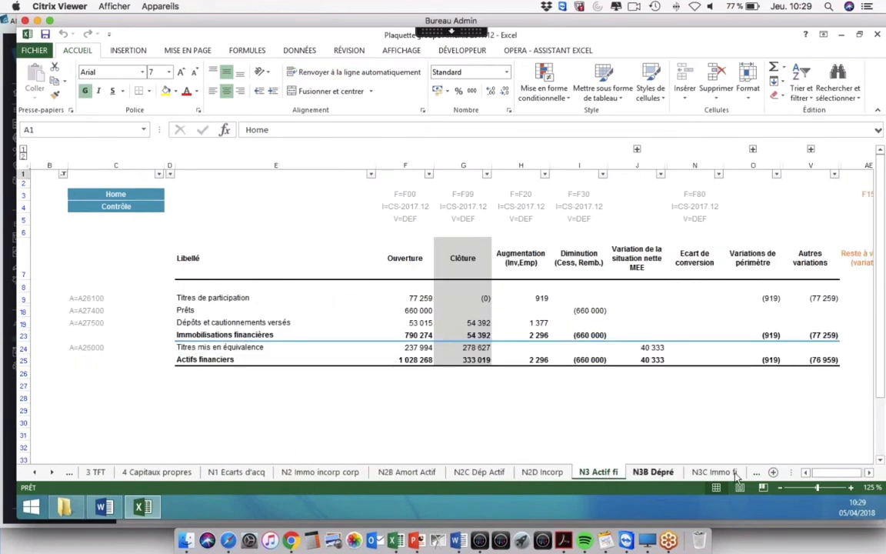
pyautogui.click(715, 472)
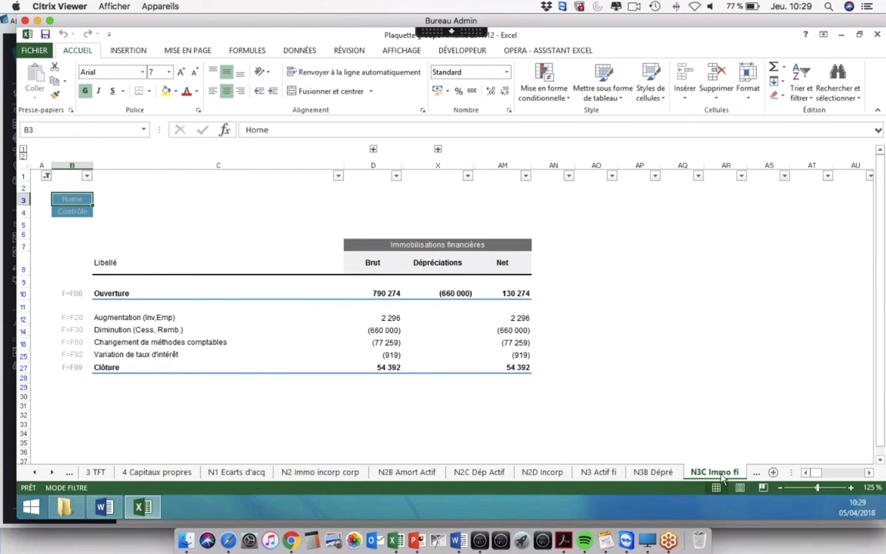
# Check the note tables on the N5B Ech. client, N5C Ant. créances, N6 Tréso nette and N10 Fournisseurs sheets.
pyautogui.click(51, 472)
pyautogui.click(50, 472)
pyautogui.click(51, 472)
pyautogui.click(50, 472)
pyautogui.click(50, 472)
pyautogui.click(51, 472)
pyautogui.click(526, 472)
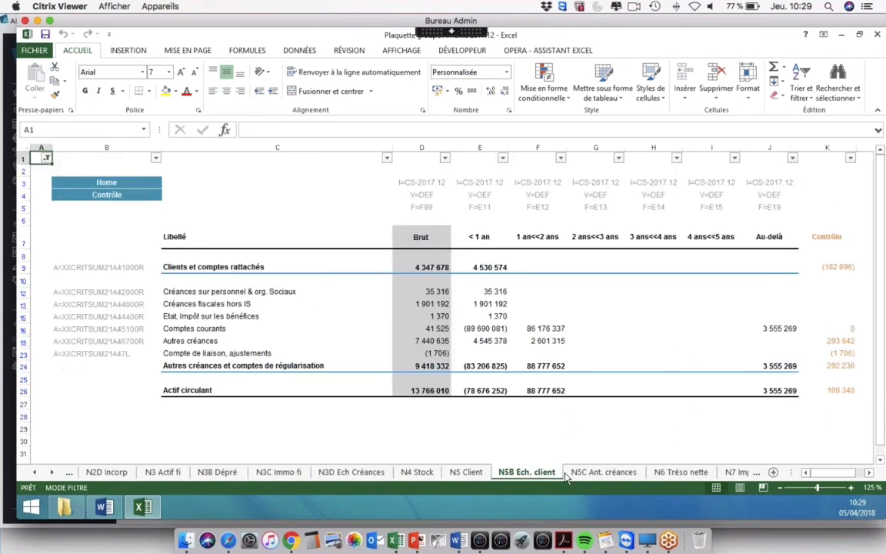
pyautogui.click(603, 472)
pyautogui.click(681, 472)
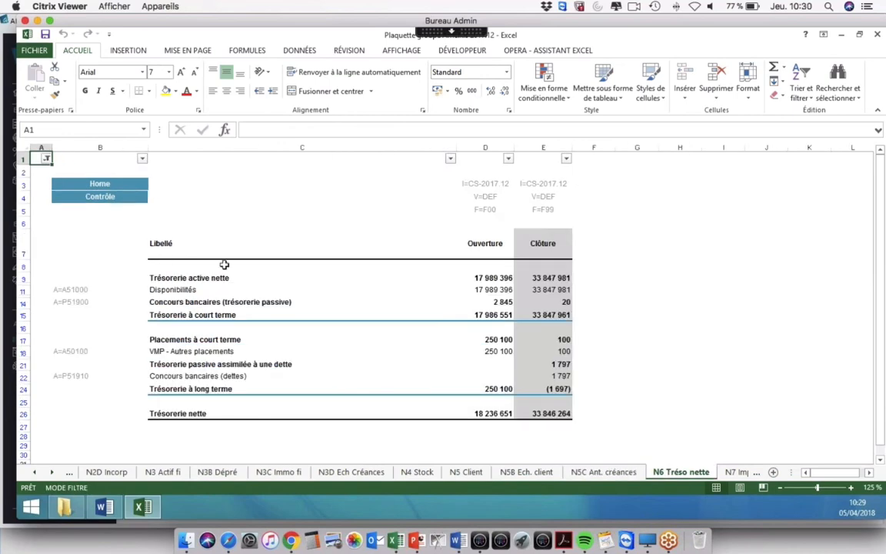
pyautogui.click(603, 472)
pyautogui.click(51, 472)
pyautogui.click(51, 472)
pyautogui.click(51, 472)
pyautogui.click(52, 473)
pyautogui.click(53, 473)
pyautogui.click(714, 473)
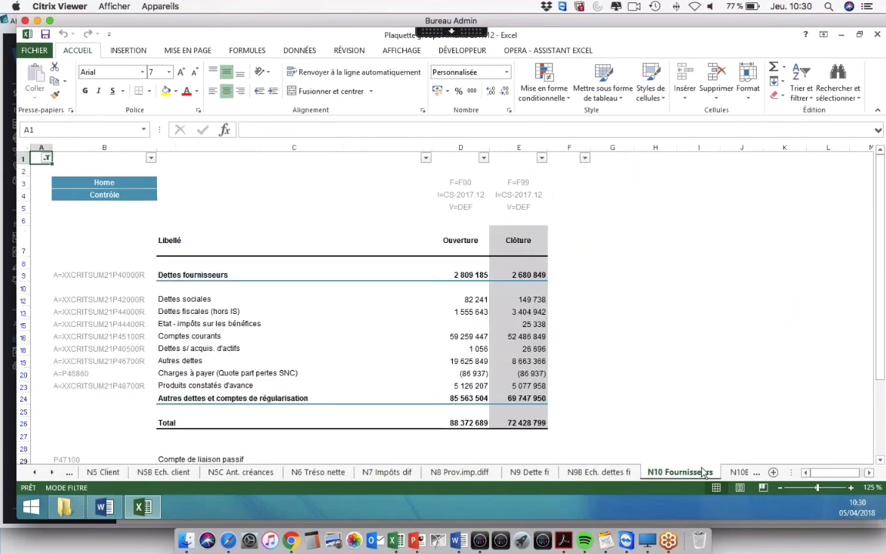
# Return to the Home sheet and unhide the masked rows across the workbook with the DEMASQUER macro.
pyautogui.click(103, 183)
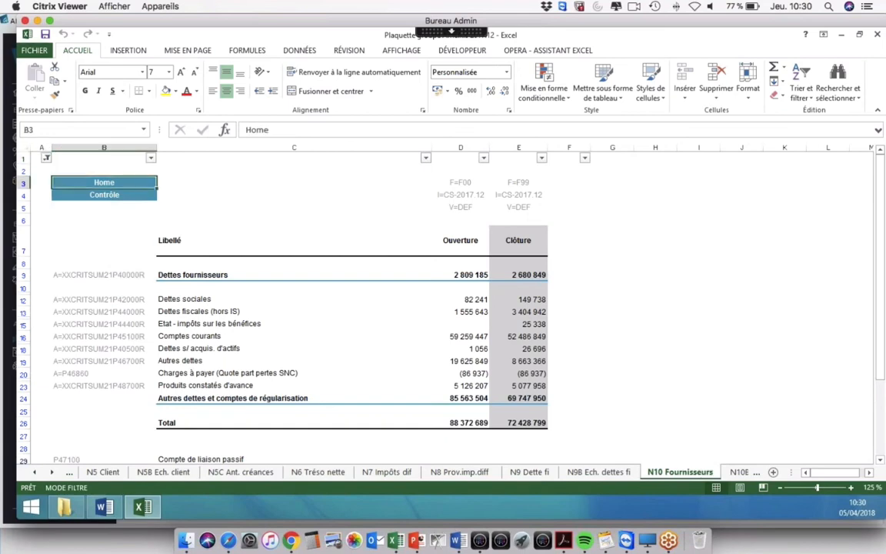
pyautogui.click(623, 211)
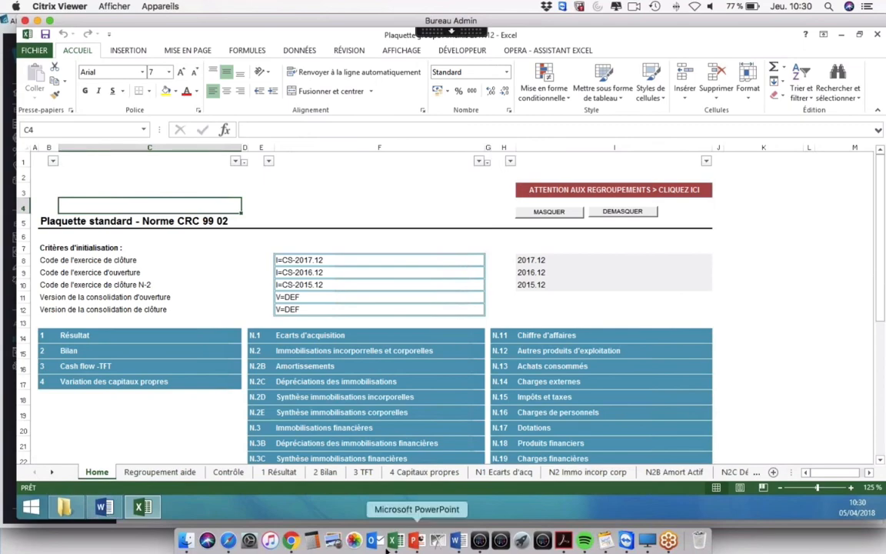
# Switch to the Amelkis Opera Retrieve presentation in PowerPoint and display slide 23, Business Plan.
pyautogui.click(418, 541)
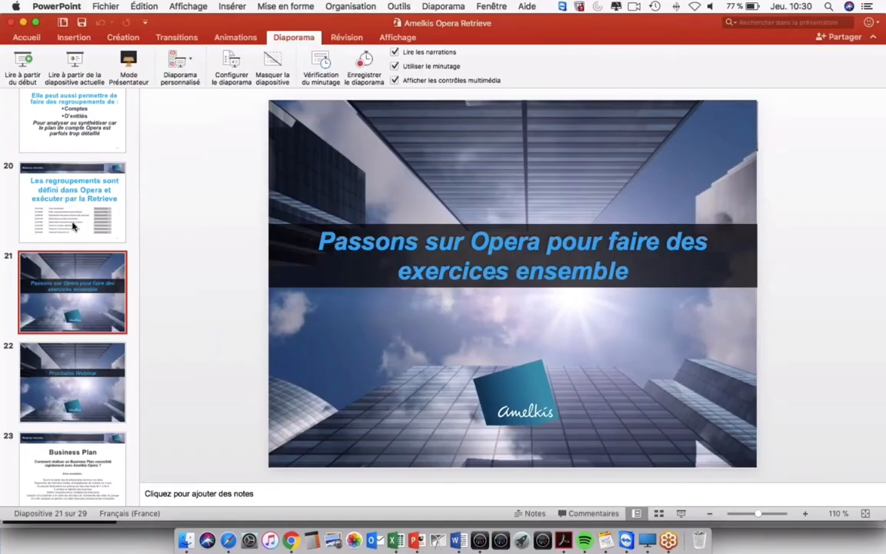
pyautogui.scroll(-3, 77, 230)
pyautogui.scroll(-2, 90, 308)
pyautogui.click(89, 323)
pyautogui.click(77, 419)
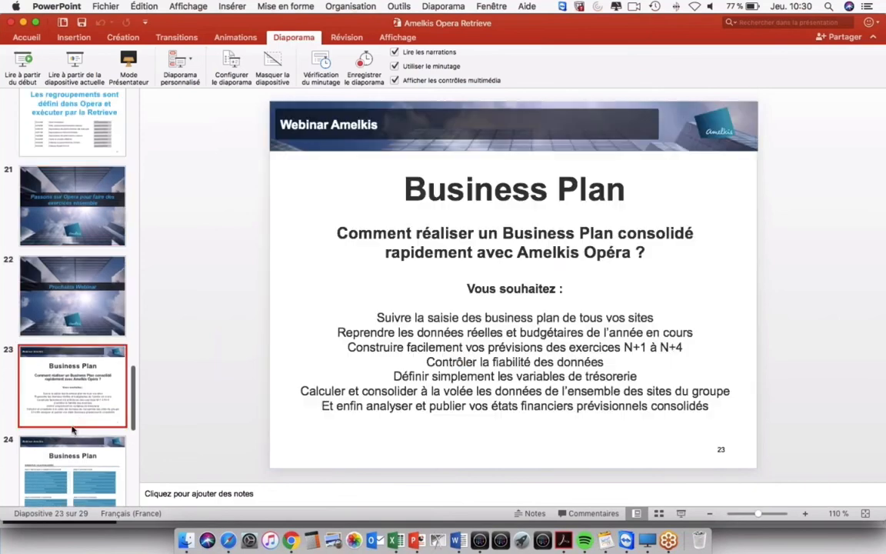